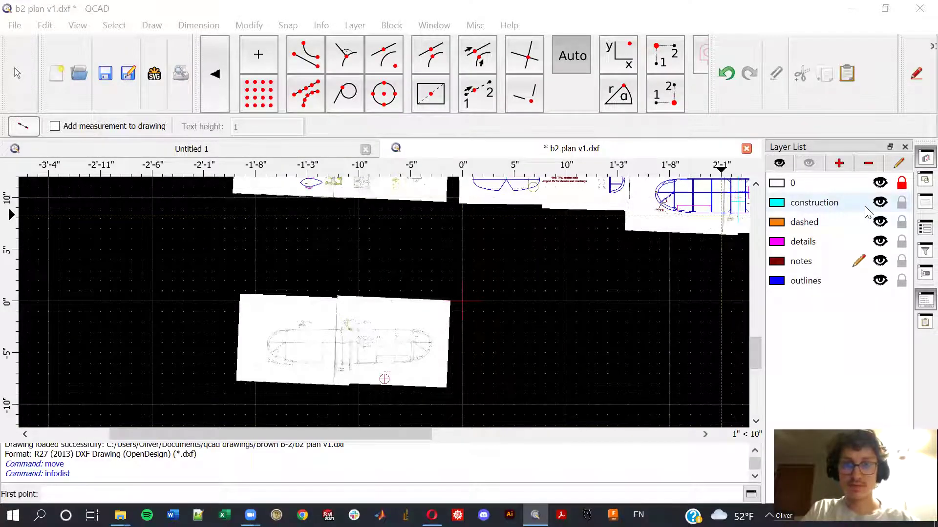
Step: Make 'construction' the current layer, then pan and zoom over the upper drawings
left_click(831, 209)
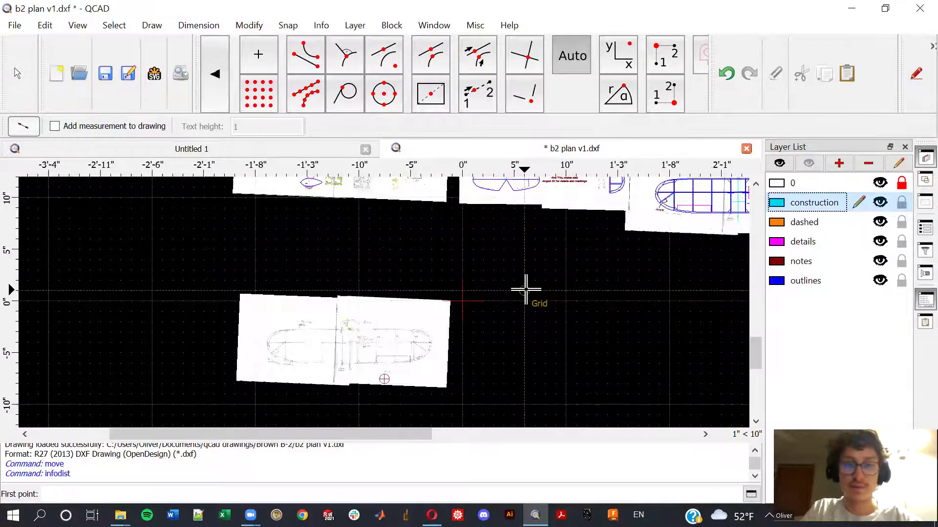
mouse_move(498, 337)
middle_mouse_down()
mouse_move(491, 331)
mouse_move(511, 303)
middle_mouse_up()
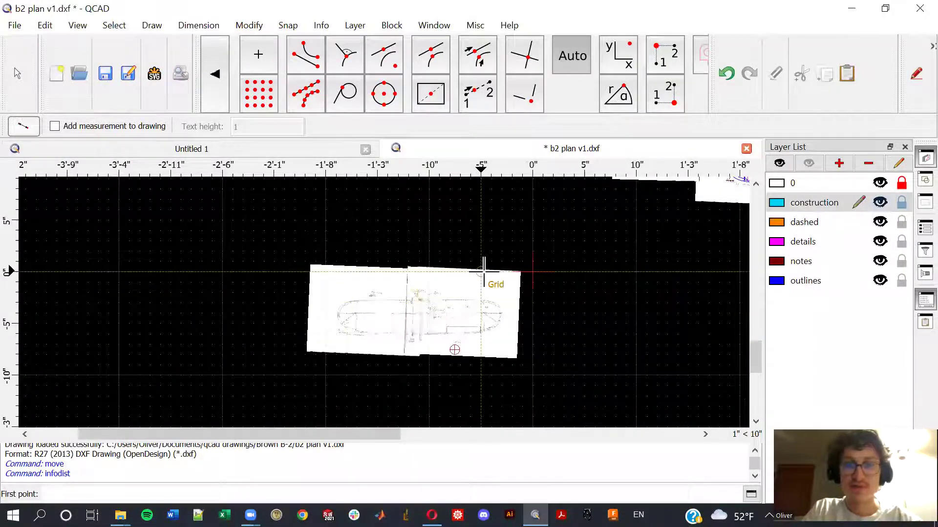
mouse_move(436, 283)
middle_mouse_down()
mouse_move(609, 288)
mouse_move(522, 278)
middle_mouse_up()
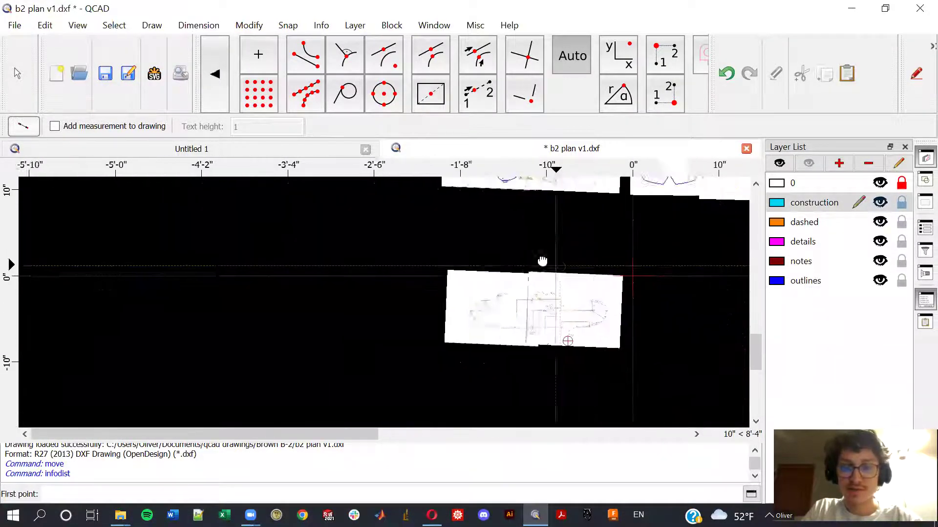
scroll(522, 278, "up", 1)
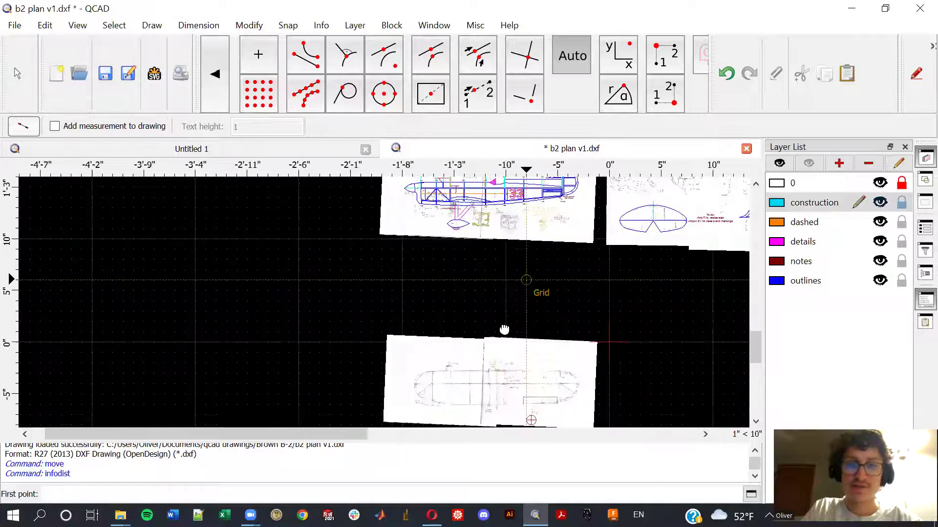
mouse_move(525, 274)
middle_mouse_down()
mouse_move(545, 327)
mouse_move(561, 291)
mouse_move(566, 357)
mouse_move(563, 320)
middle_mouse_up()
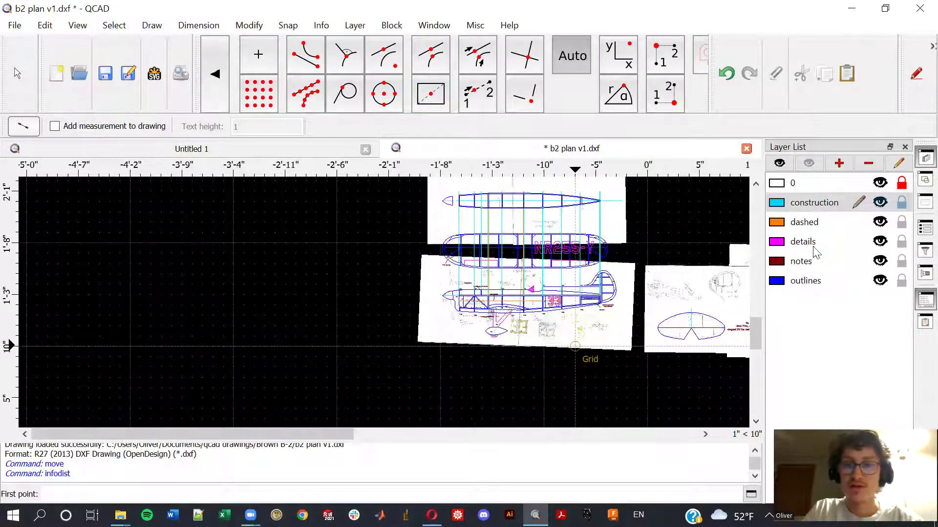
left_click(880, 280)
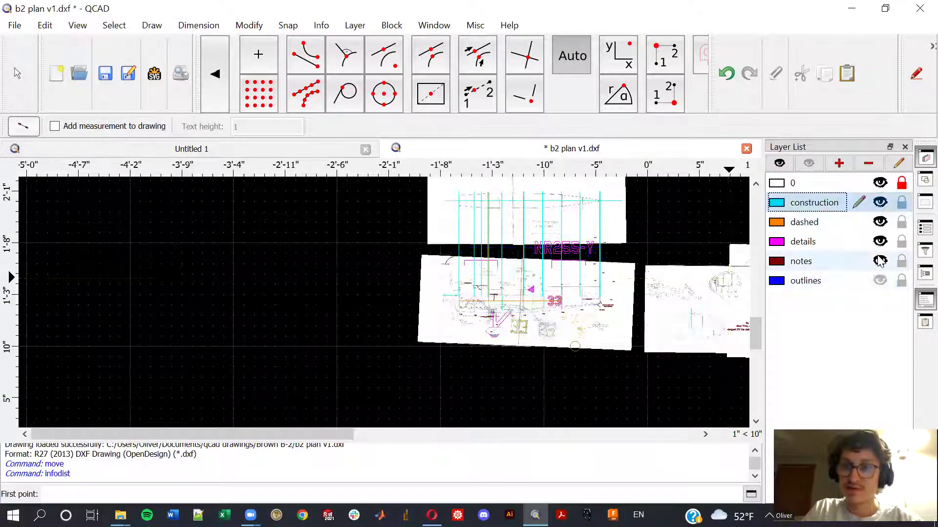
left_click(880, 262)
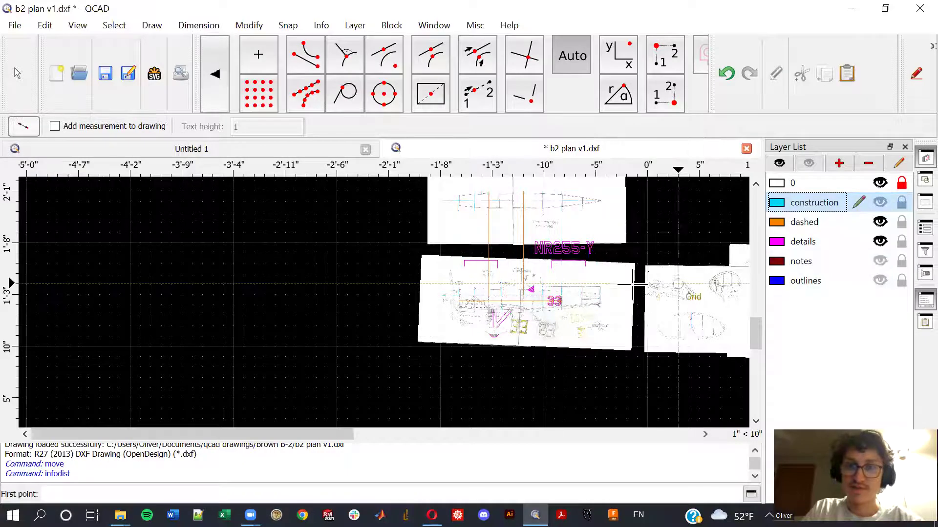
middle_click_drag(634, 284, 506, 294)
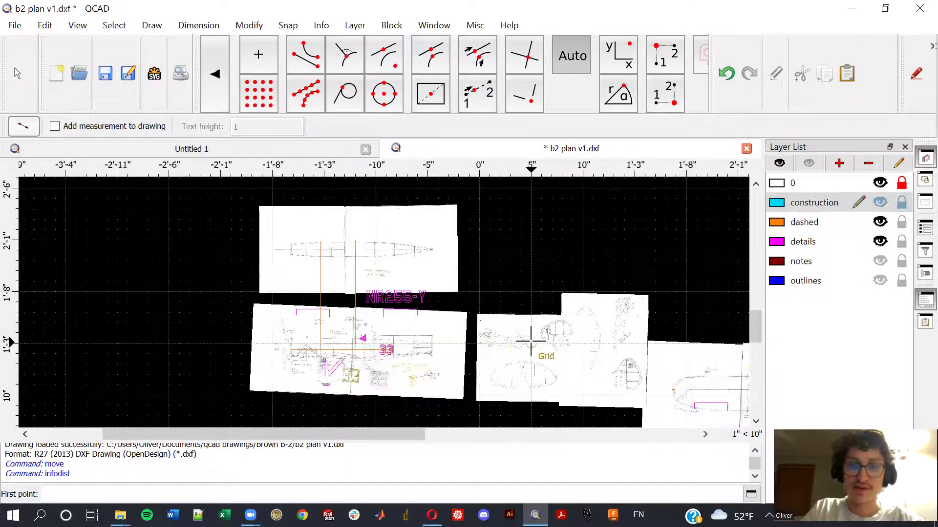
middle_click_drag(531, 339, 454, 255)
scroll(488, 340, "down", 1)
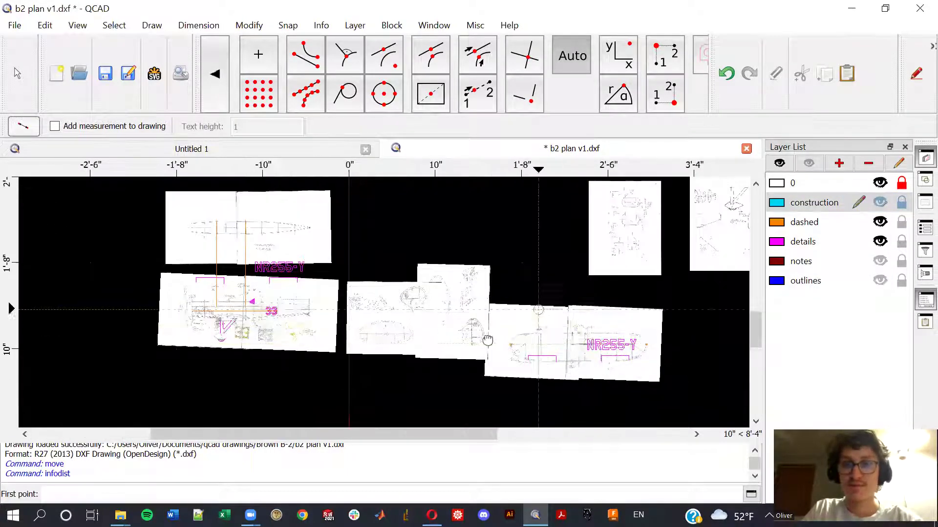
middle_click_drag(487, 341, 377, 403)
middle_click_drag(502, 288, 674, 226)
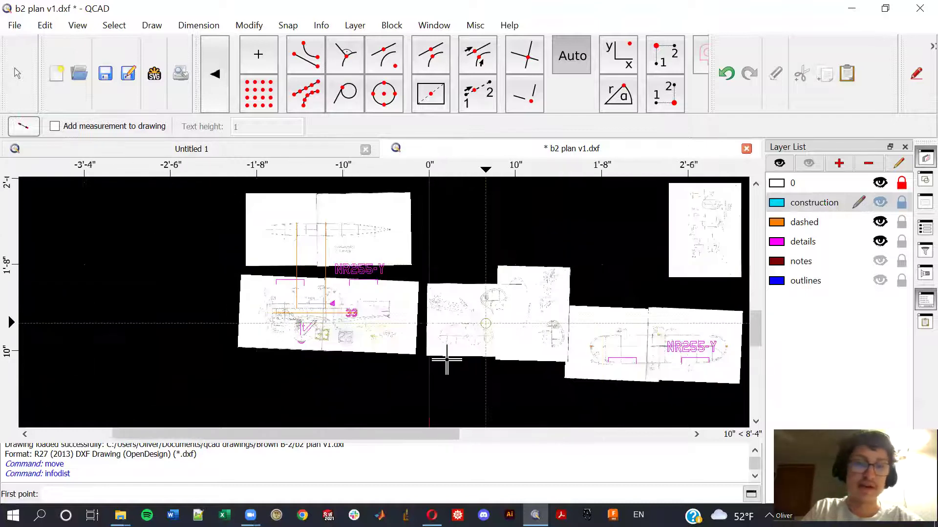
scroll(446, 360, "up", 1)
mouse_move(464, 396)
middle_mouse_down()
mouse_move(469, 294)
mouse_move(427, 320)
middle_mouse_up()
scroll(427, 320, "down", 2)
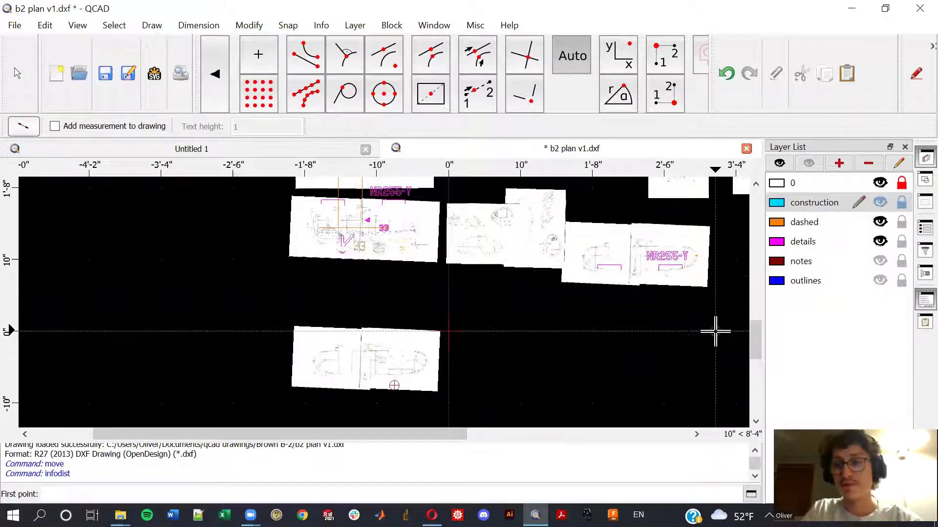
middle_click_drag(473, 298, 549, 371)
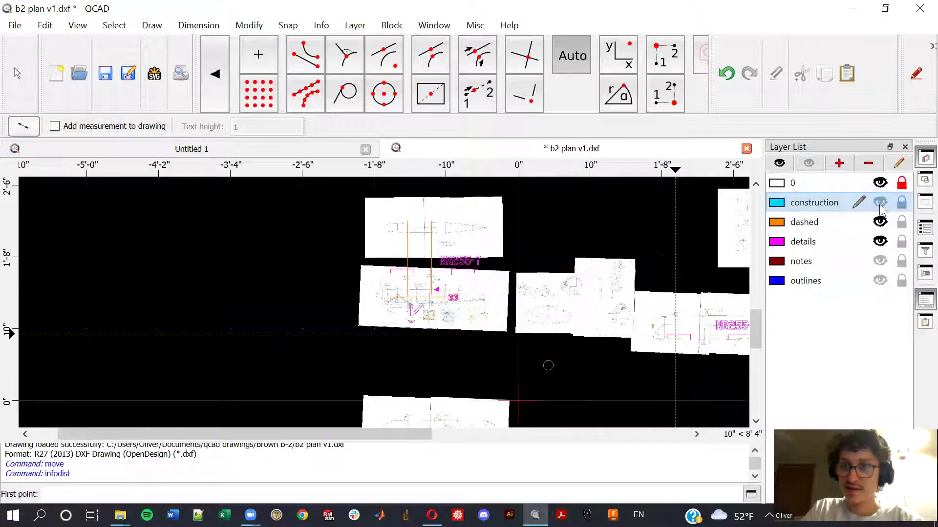
left_click(880, 203)
left_click(880, 261)
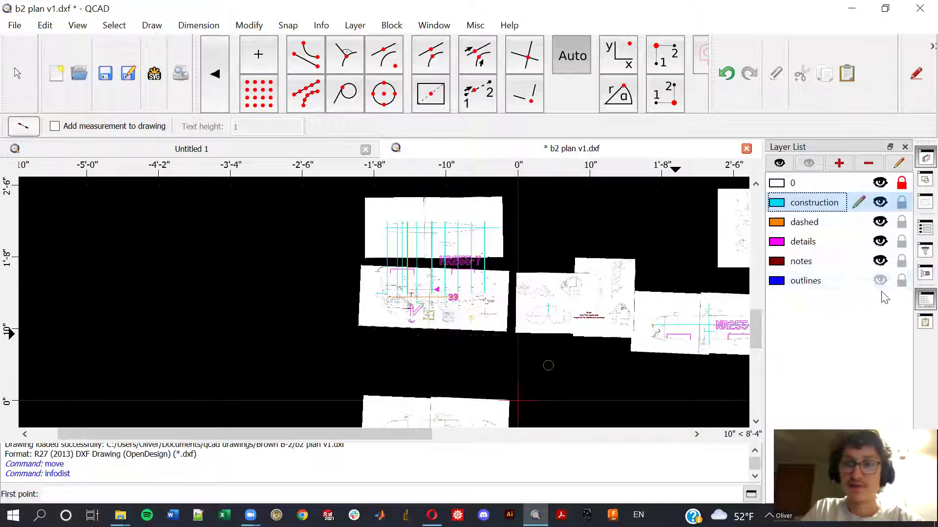
left_click(880, 281)
middle_click_drag(740, 322, 644, 298)
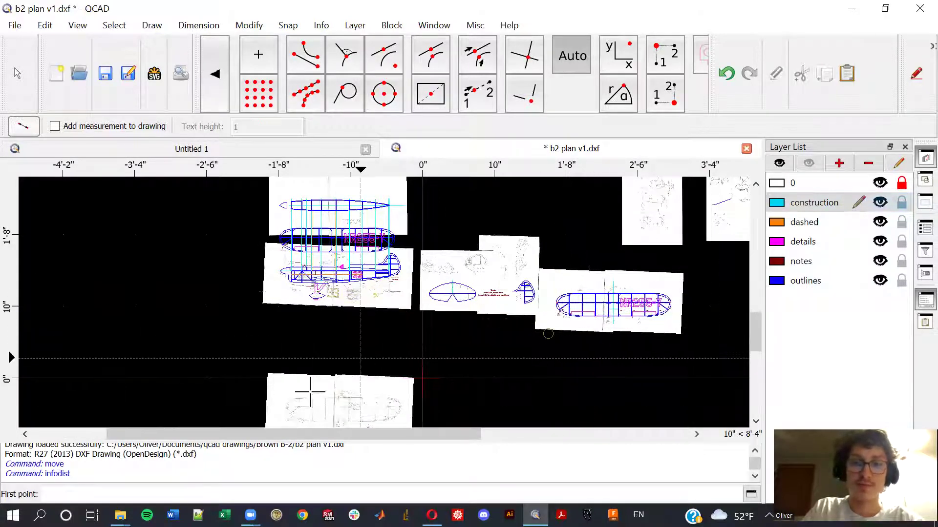
middle_click_drag(351, 363, 376, 316)
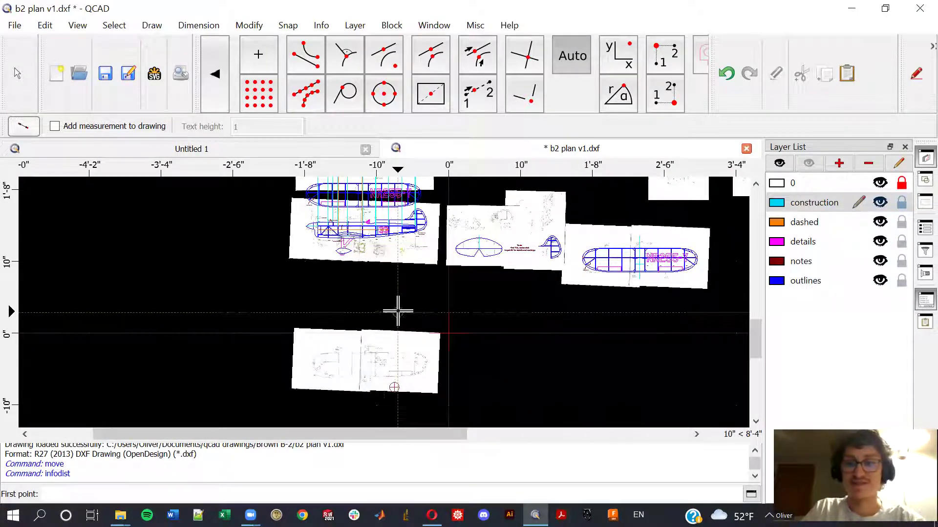
scroll(398, 311, "up", 2)
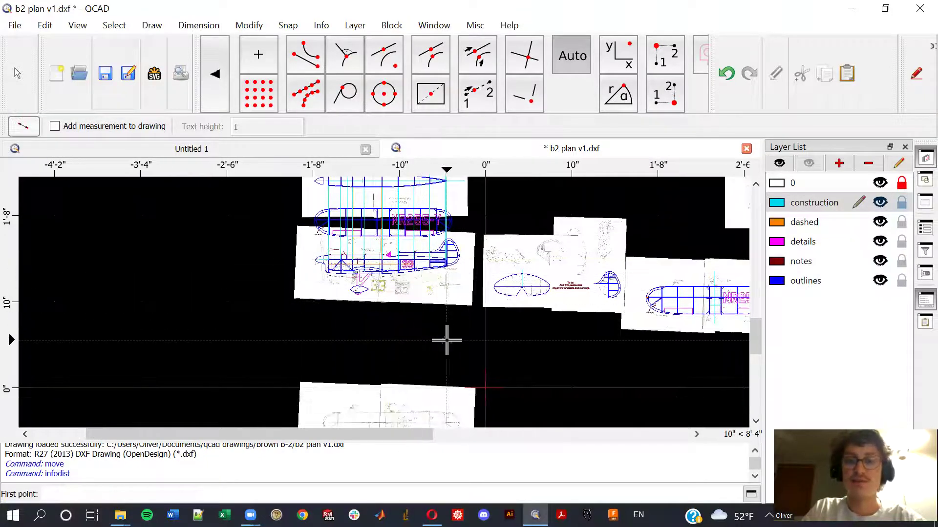
scroll(446, 308, "up", 1)
Step: Start the Horizontal Line tool (LH) with length 16 and Free snapping on construction
left_click(814, 203)
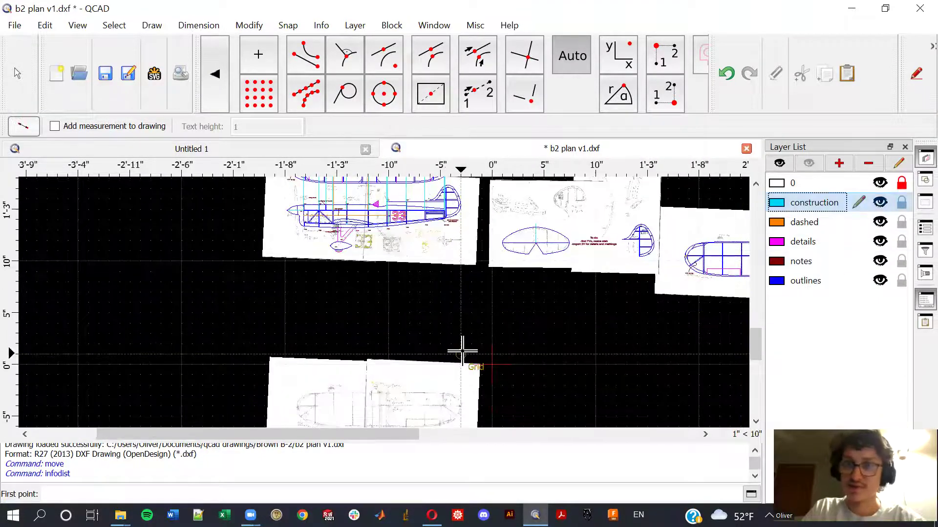
scroll(464, 266, "down", 1)
scroll(490, 245, "down", 2)
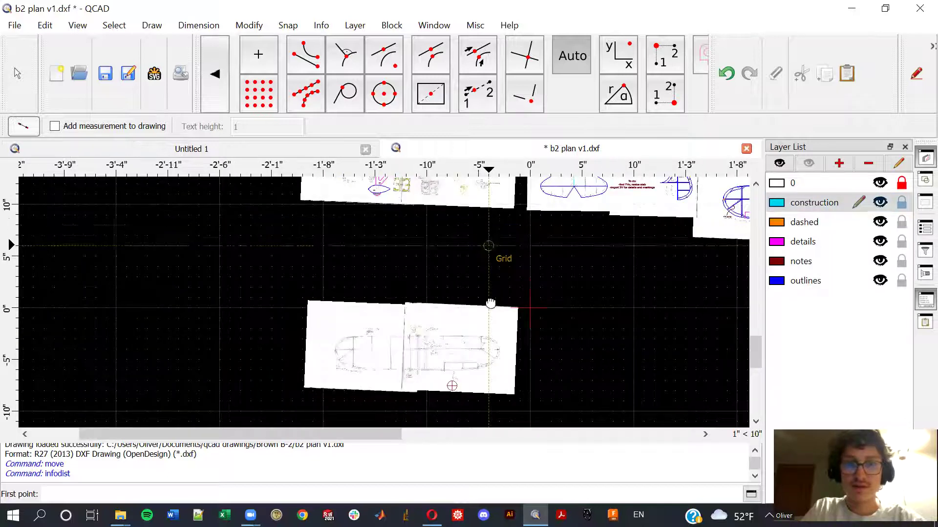
scroll(503, 304, "up", 3)
scroll(503, 303, "left", 2)
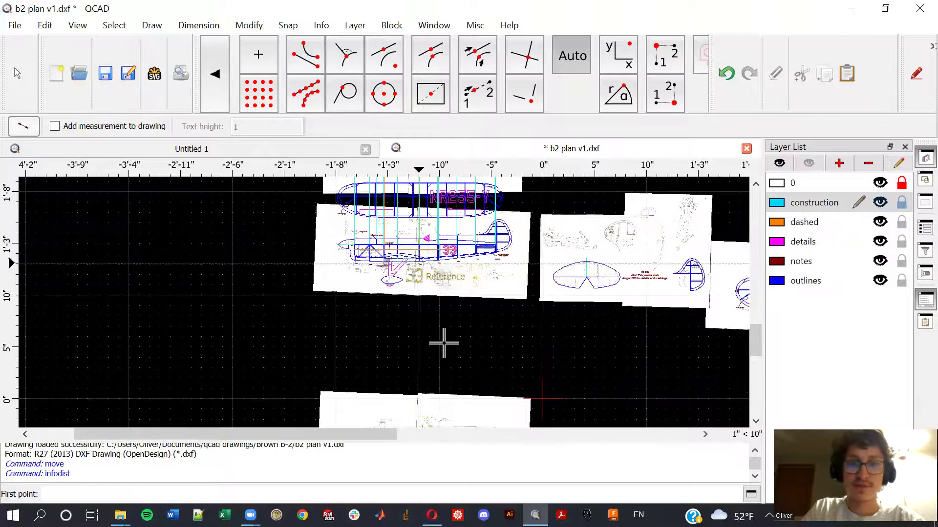
left_click(224, 80)
left_click(241, 103)
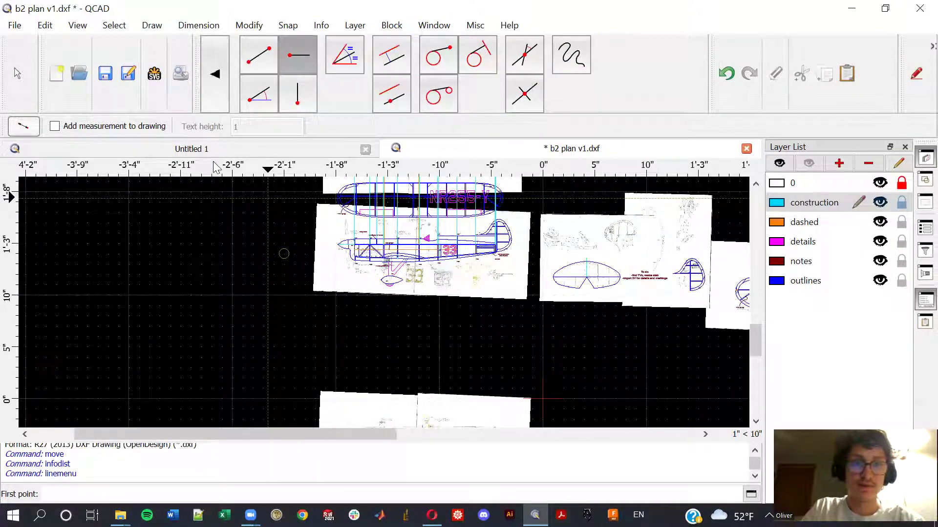
key("l")
key("h")
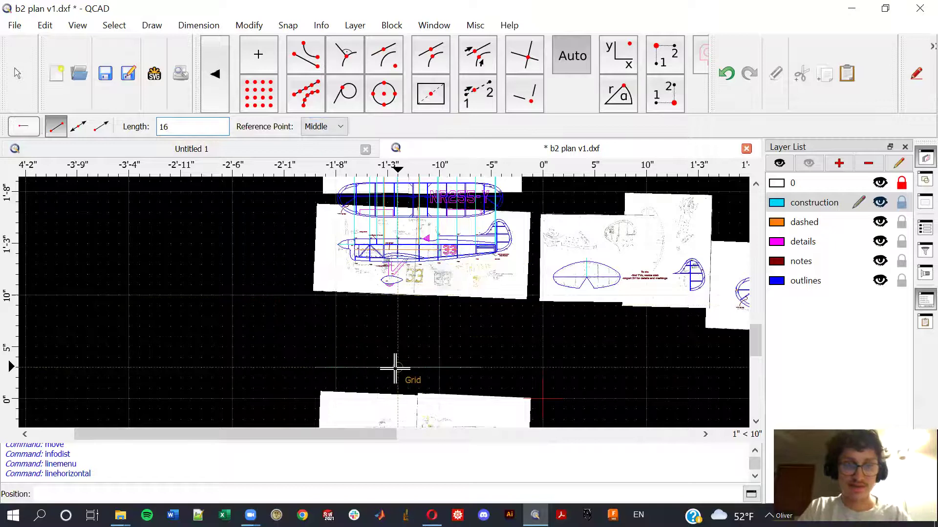
type("sf")
key("BackSpace")
key("BackSpace")
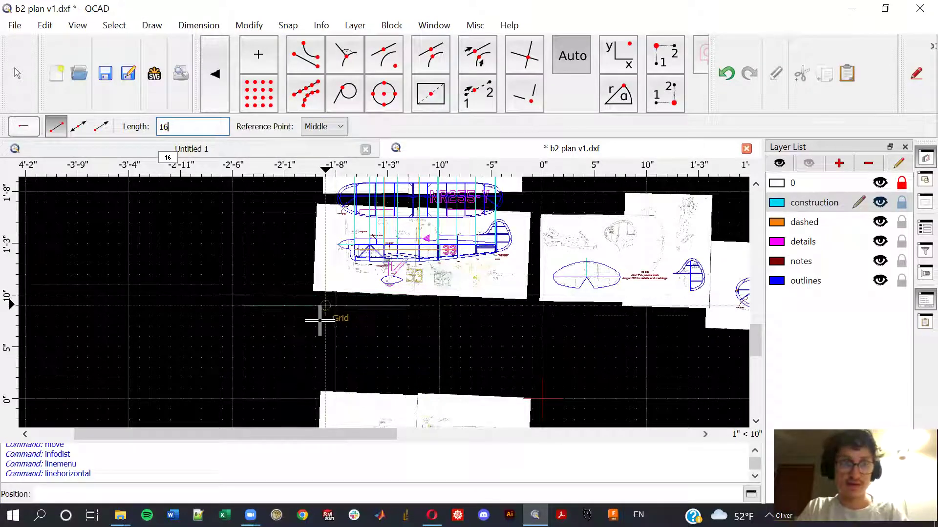
key("f")
key("r")
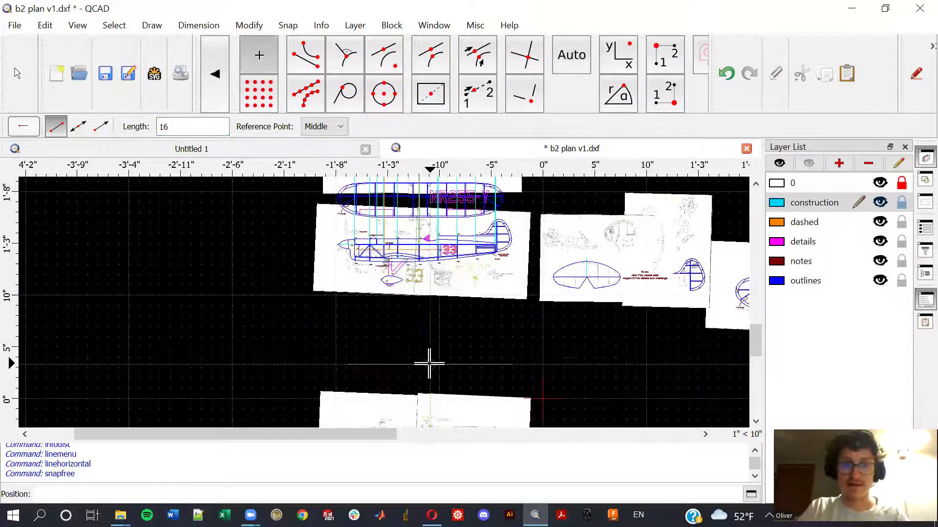
Step: Pan and zoom over the lower wing sketch to check the spar construction line
middle_click_drag(430, 362, 408, 268)
scroll(402, 370, "up", 1)
scroll(402, 370, "up", 5)
scroll(415, 356, "up", 1)
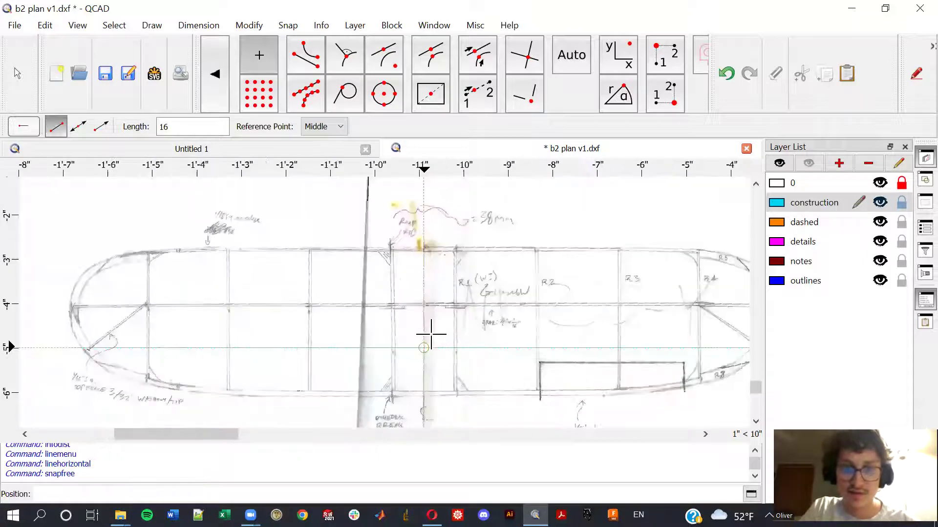
scroll(413, 303, "down", 1)
scroll(415, 302, "down", 1)
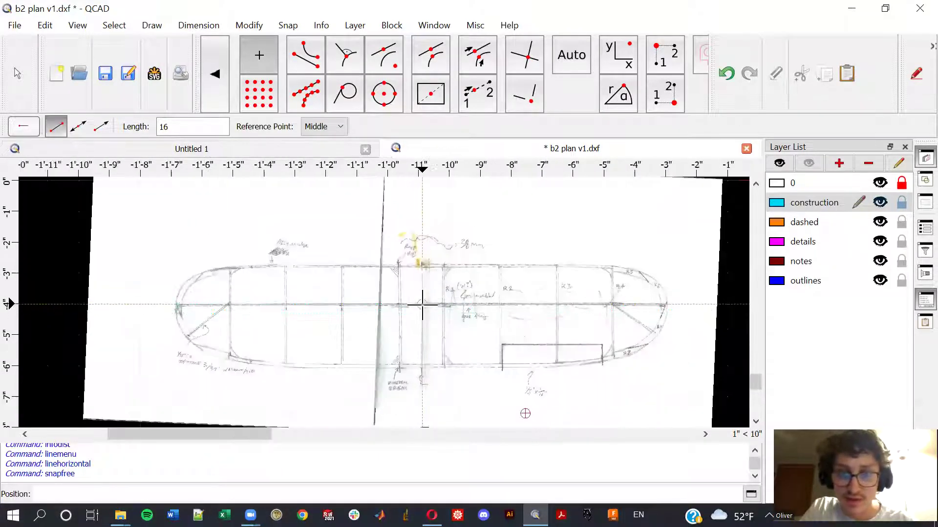
scroll(423, 326, "down", 1)
scroll(424, 327, "up", 1)
scroll(422, 319, "up", 1)
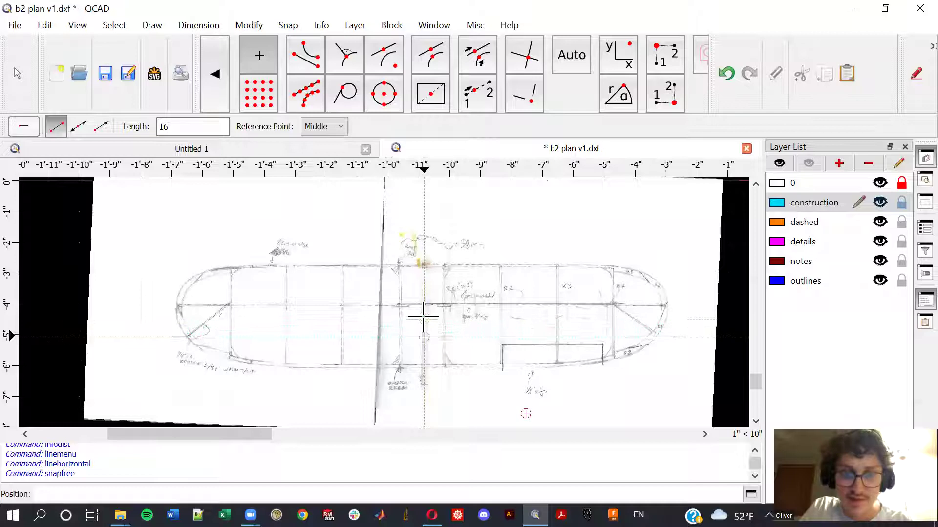
scroll(422, 318, "up", 1)
scroll(425, 315, "up", 2)
scroll(420, 300, "down", 2)
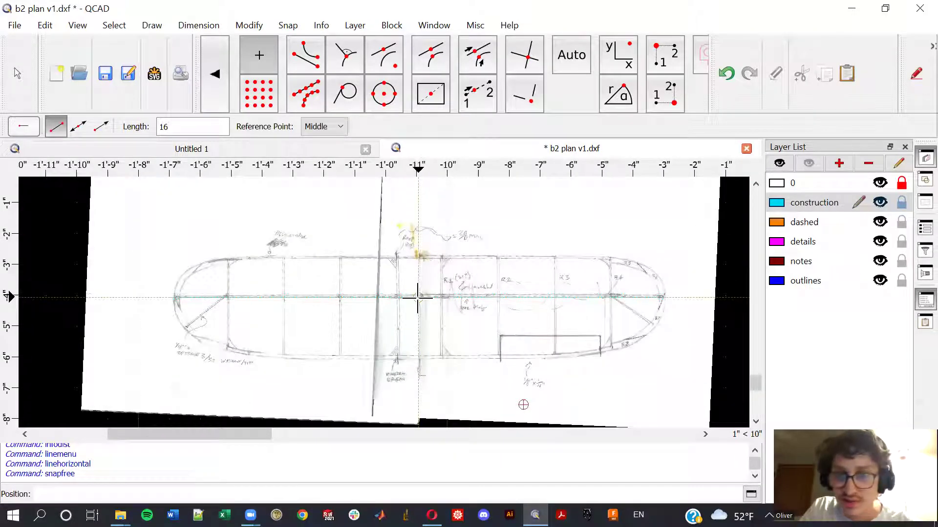
scroll(418, 300, "up", 1)
scroll(419, 296, "up", 2)
scroll(423, 291, "up", 1)
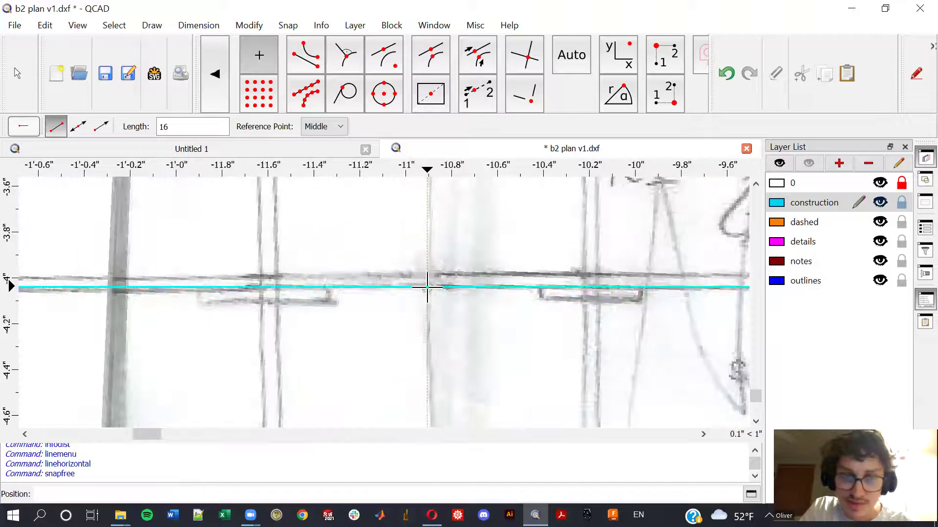
scroll(430, 287, "down", 2)
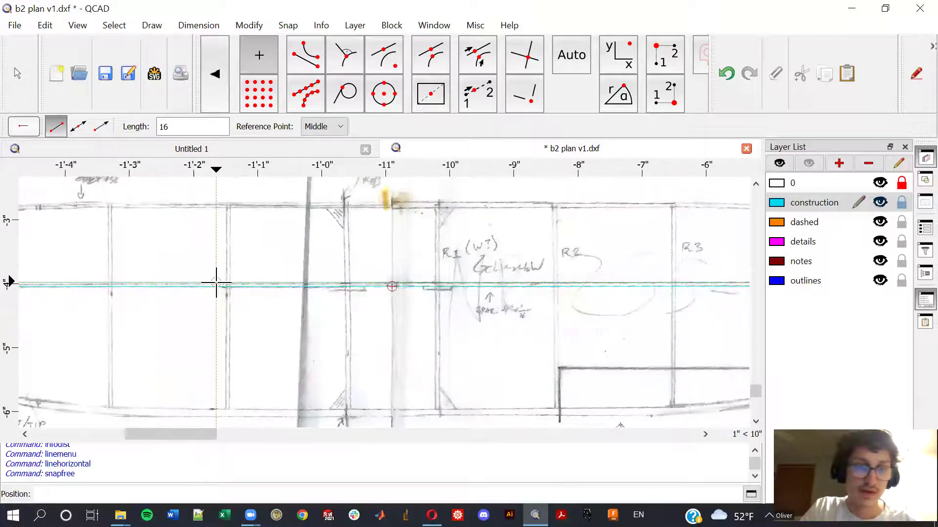
scroll(216, 284, "down", 1)
scroll(116, 276, "up", 1)
scroll(246, 289, "up", 1)
scroll(246, 290, "up", 1)
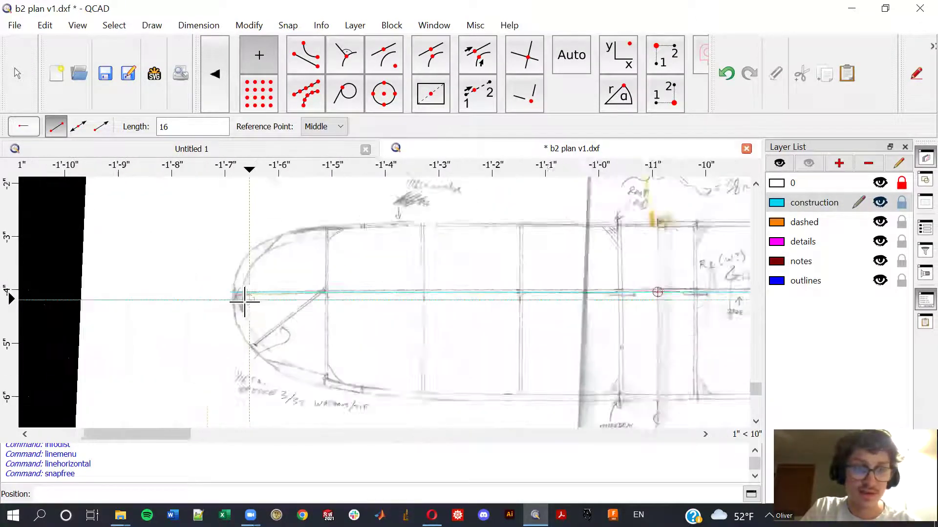
scroll(188, 277, "up", 1)
scroll(294, 279, "up", 1)
scroll(479, 281, "down", 1)
scroll(479, 281, "down", 2)
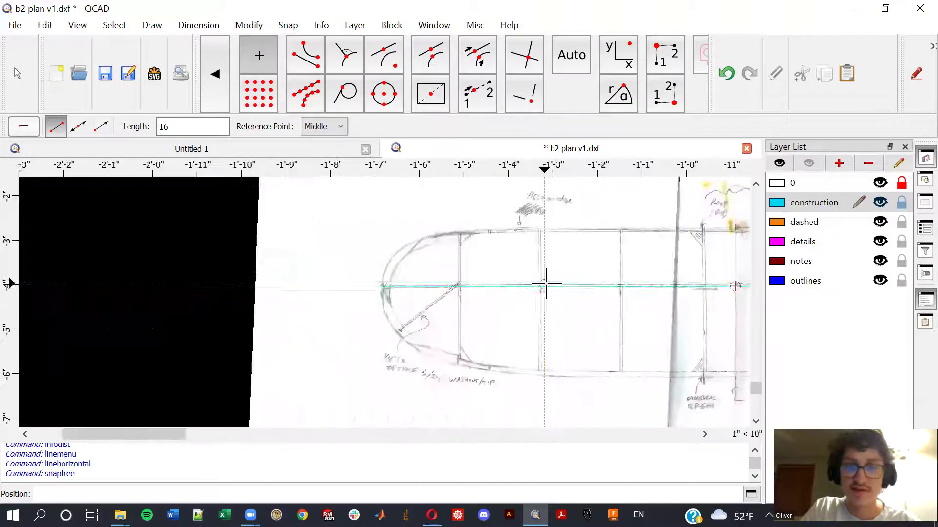
scroll(242, 252, "down", 1)
scroll(627, 288, "down", 1)
scroll(623, 282, "up", 3)
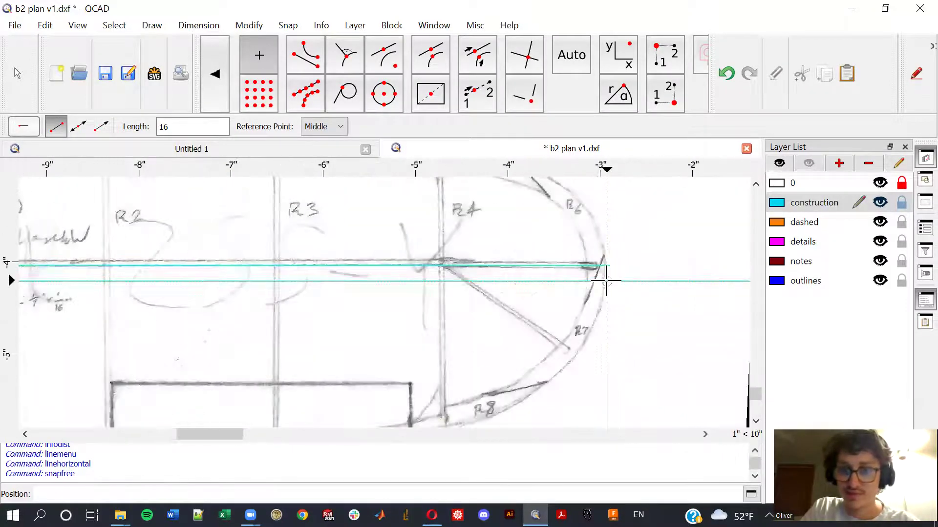
scroll(608, 261, "up", 2)
scroll(607, 262, "down", 1)
scroll(607, 234, "down", 3)
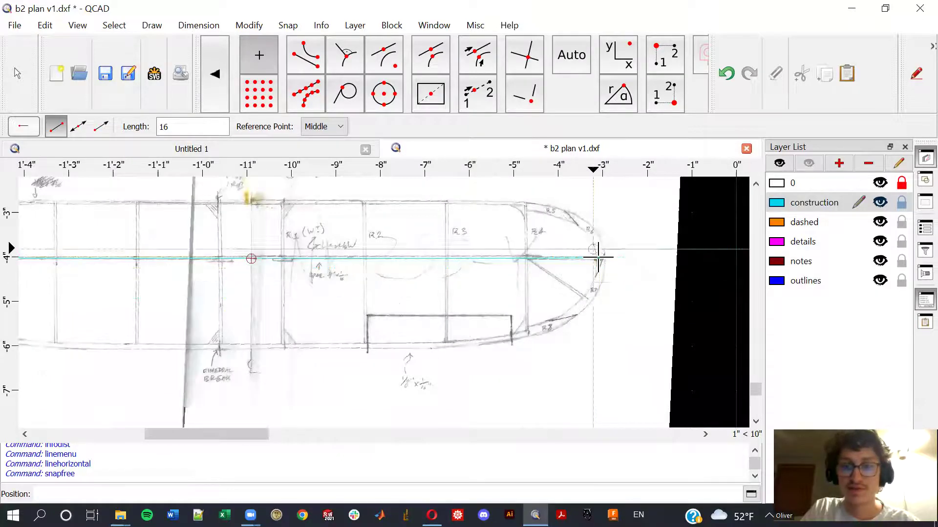
middle_click_drag(372, 303, 442, 299)
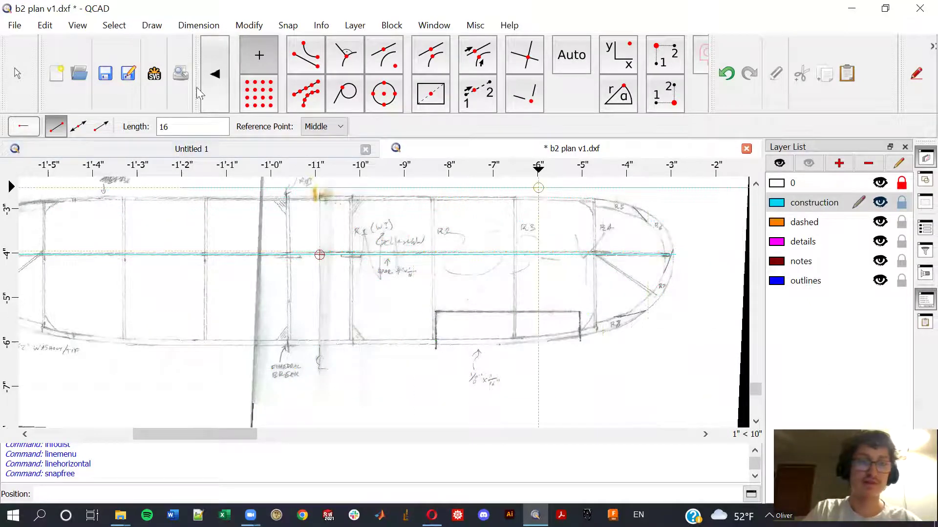
Step: Place a 5-inch vertical construction line across the spar at the root rib
left_click(221, 85)
left_click(297, 94)
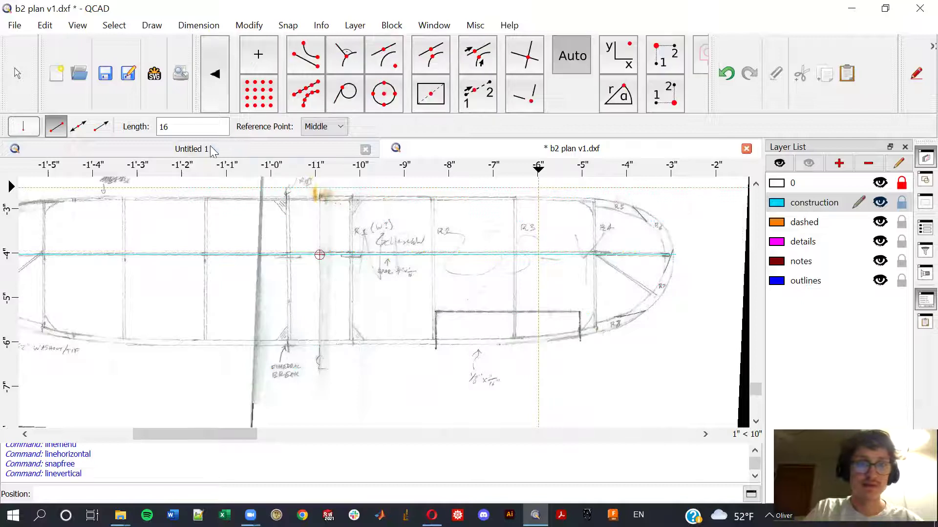
type("4")
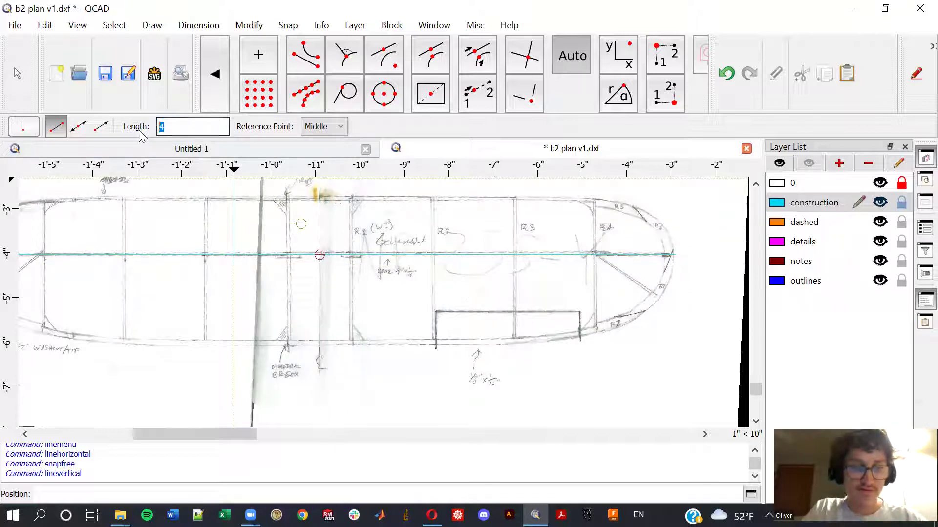
type("5")
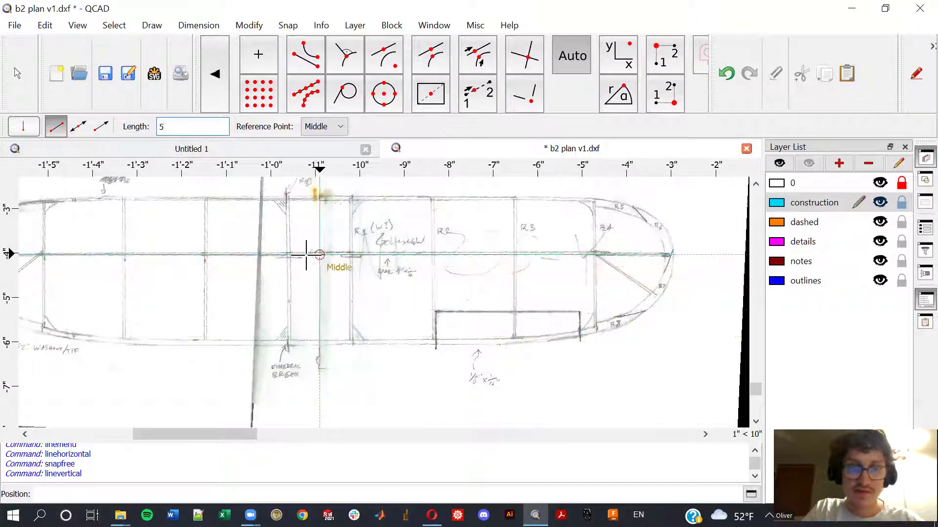
scroll(392, 279, "down", 2)
scroll(396, 293, "down", 1)
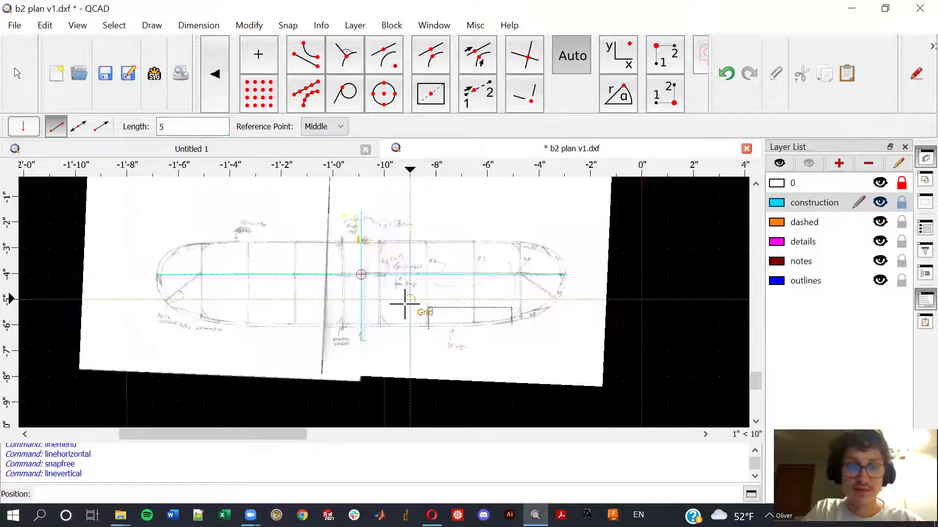
key("Escape")
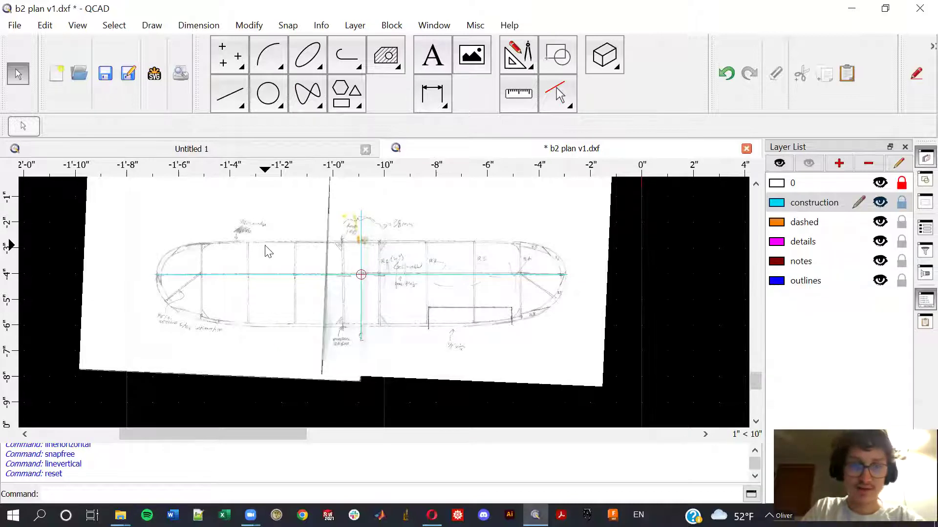
scroll(266, 246, "down", 3)
scroll(177, 264, "up", 3)
scroll(307, 236, "up", 1)
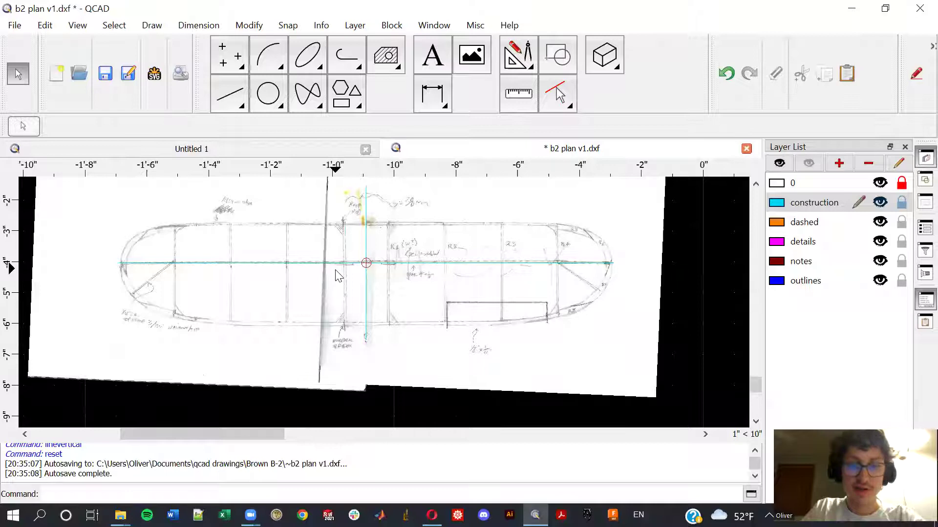
scroll(337, 275, "up", 2)
scroll(346, 272, "down", 3)
scroll(381, 253, "down", 2)
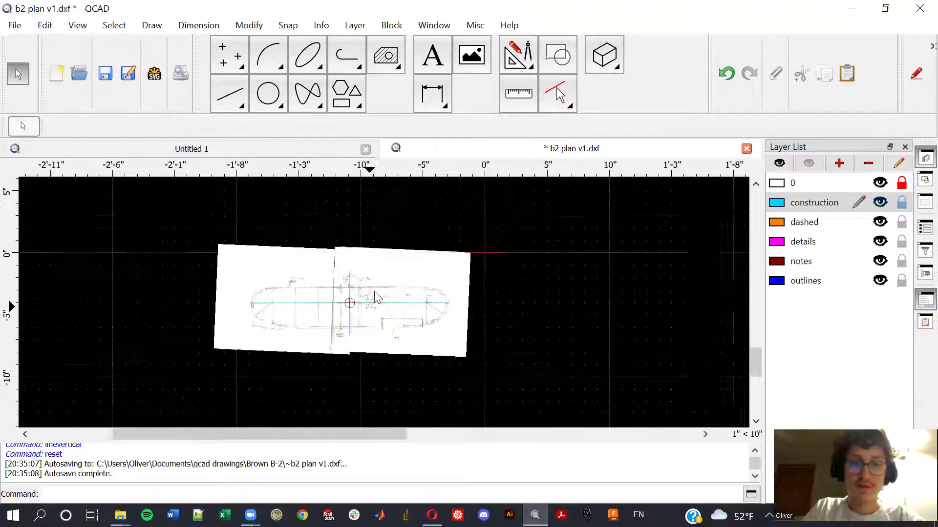
scroll(375, 297, "down", 3)
scroll(387, 322, "up", 1, "ctrl")
scroll(387, 323, "up", 1, "ctrl")
scroll(463, 227, "down", 2)
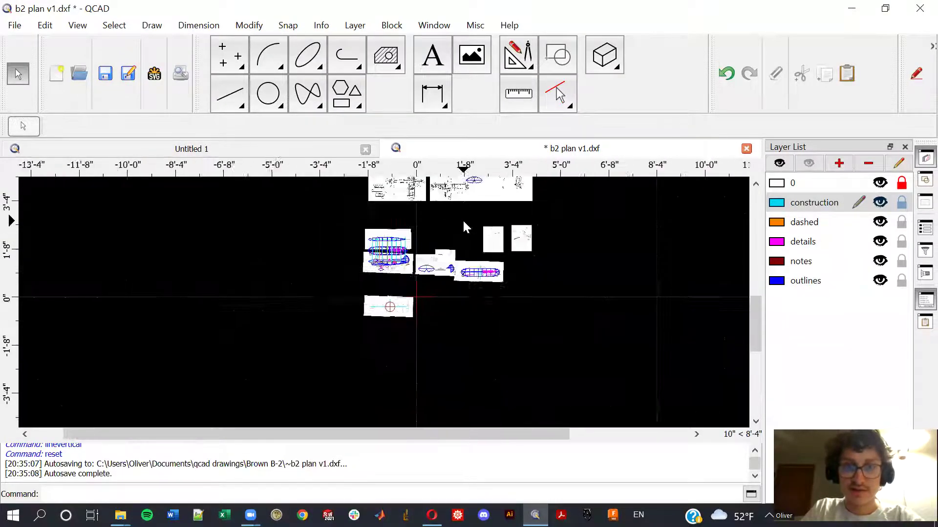
scroll(463, 228, "up", 2)
scroll(444, 330, "up", 2)
scroll(444, 330, "up", 2)
scroll(444, 330, "up", 2)
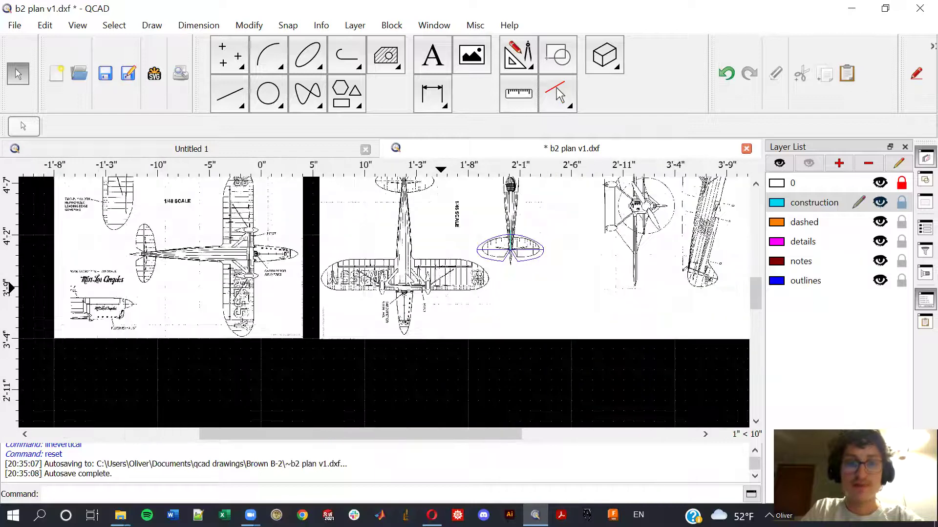
scroll(441, 288, "up", 2)
scroll(375, 344, "up", 2)
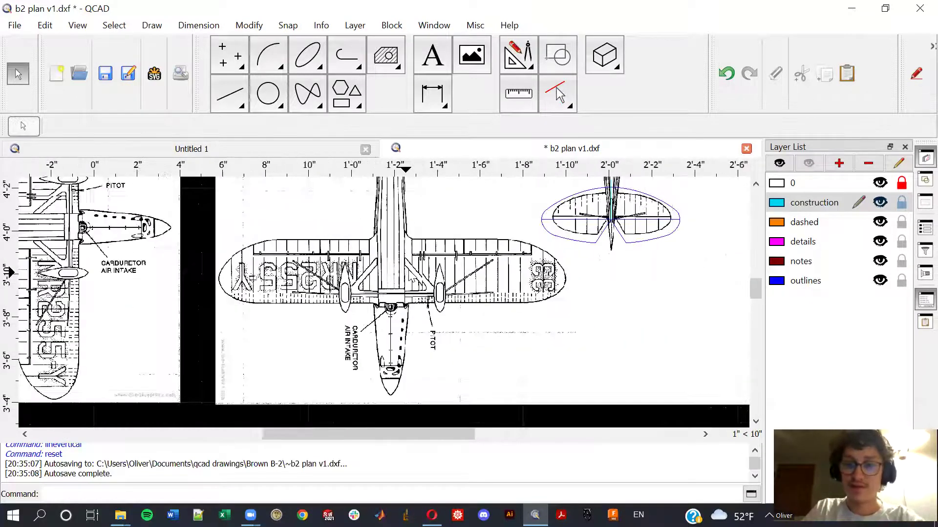
scroll(375, 344, "down", 2)
scroll(376, 343, "down", 2)
scroll(375, 344, "down", 2)
scroll(398, 314, "down", 3, "ctrl")
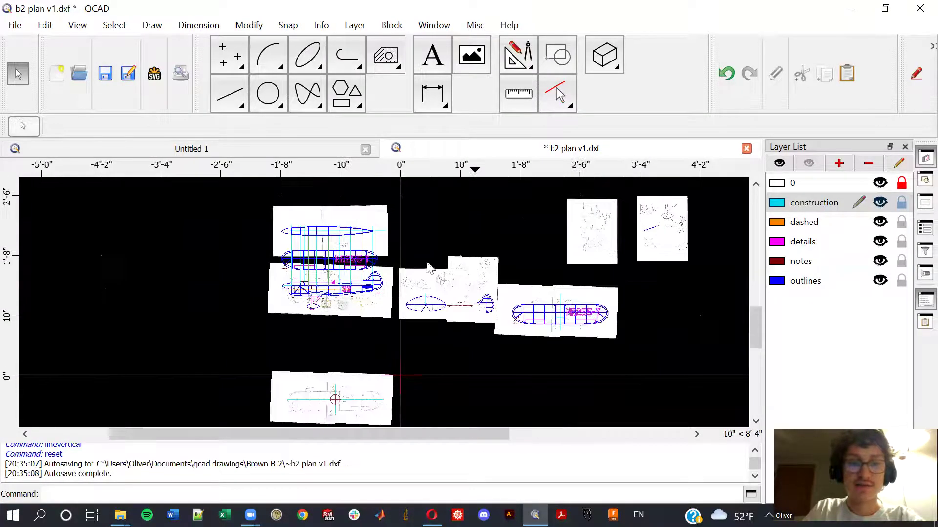
scroll(429, 268, "down", 3, "ctrl")
scroll(367, 334, "down", 3, "ctrl")
scroll(367, 333, "up", 2)
scroll(373, 304, "up", 3)
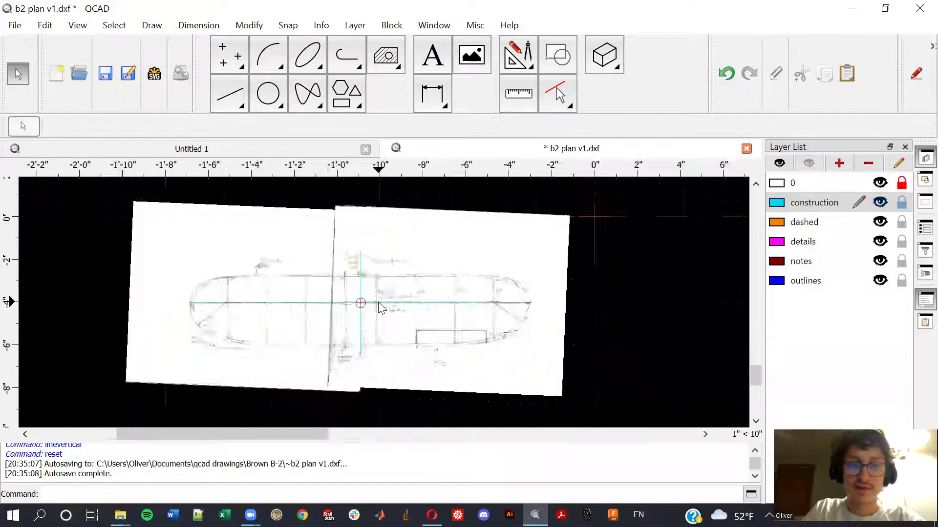
scroll(367, 303, "down", 3)
scroll(395, 311, "up", 1, "ctrl")
scroll(395, 311, "down", 1)
scroll(409, 326, "up", 1, "ctrl")
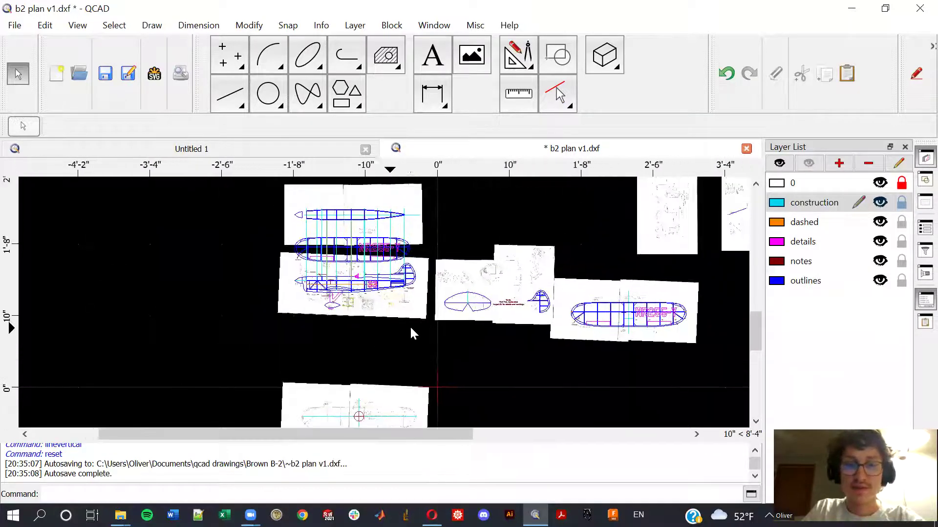
scroll(410, 326, "down", 1, "ctrl")
scroll(375, 304, "down", 2, "ctrl")
scroll(375, 304, "down", 1, "ctrl")
scroll(359, 322, "up", 4)
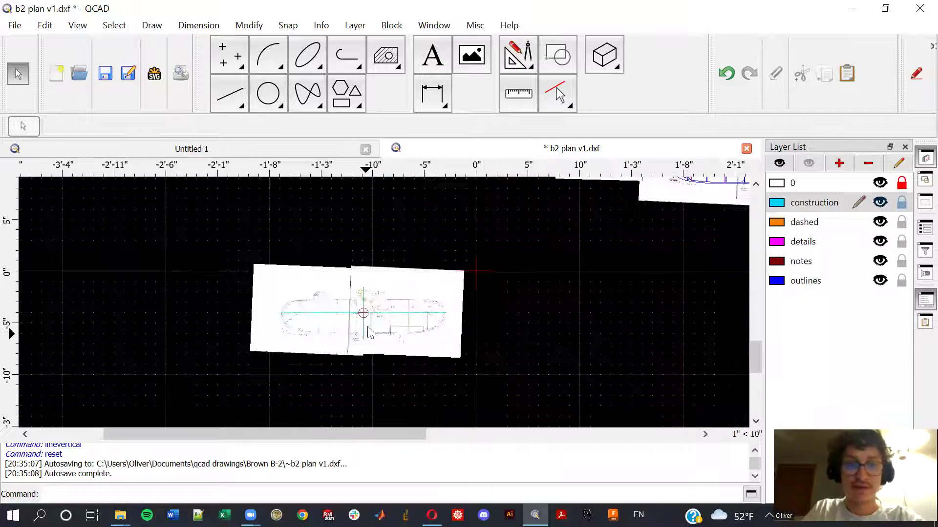
scroll(334, 338, "up", 2)
Step: Make 'outlines' current and trace the wing's top edge with a horizontal 2-point line
left_click(826, 280)
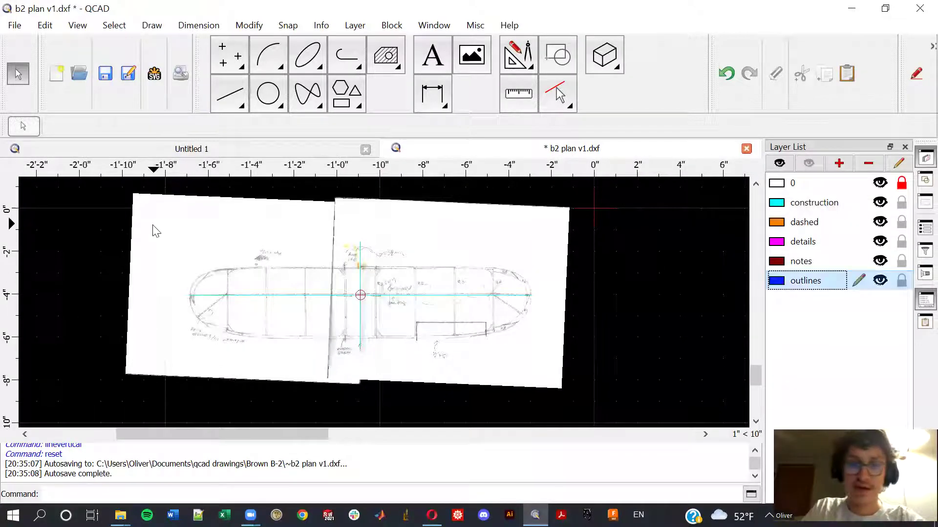
left_click(234, 100)
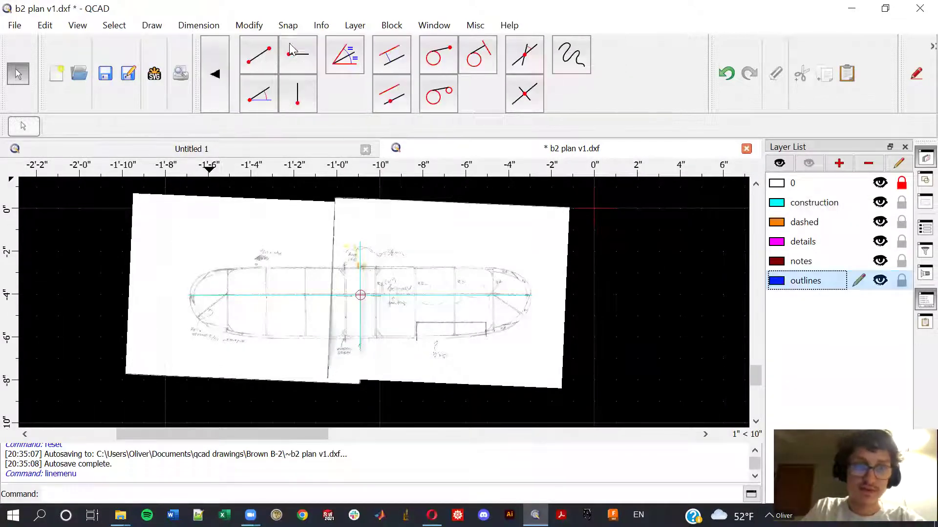
key("l")
key("i")
scroll(345, 279, "up", 2)
scroll(421, 257, "up", 2)
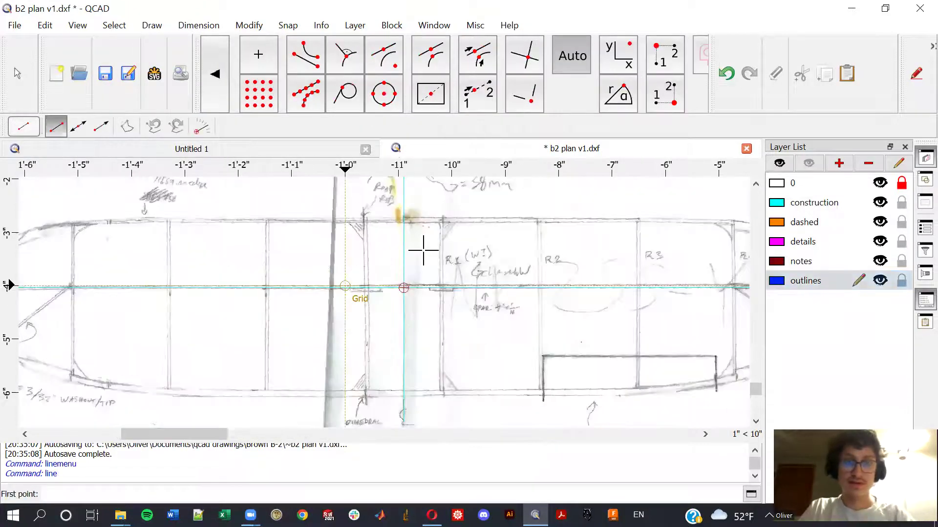
scroll(422, 252, "up", 2)
scroll(410, 275, "up", 2)
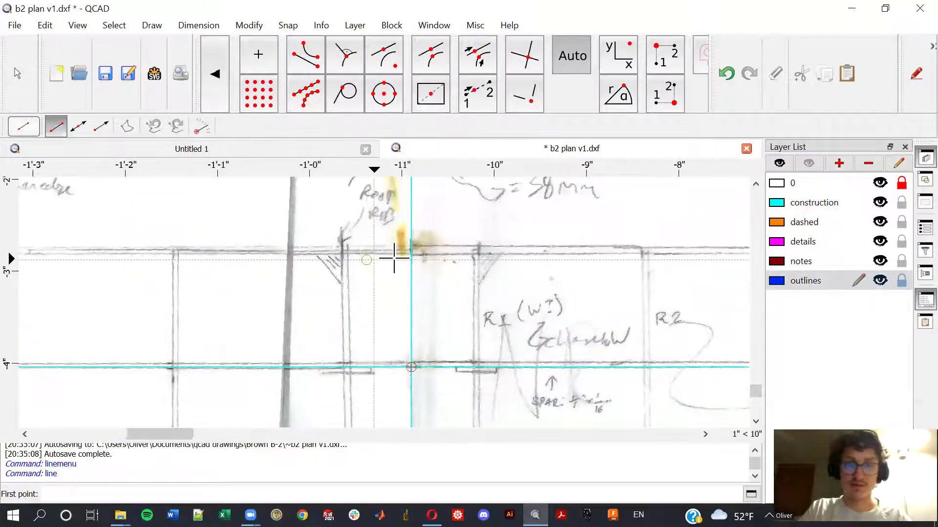
key("s")
key("n")
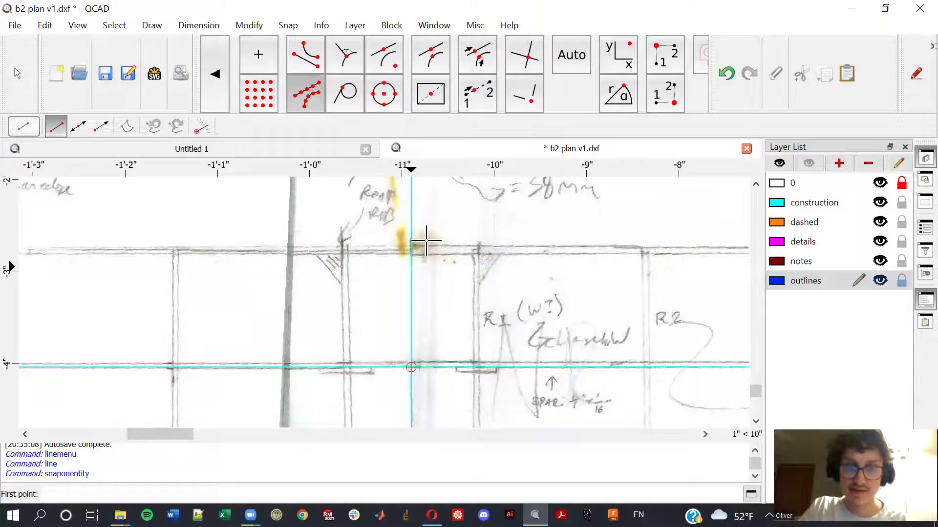
scroll(411, 246, "up", 2)
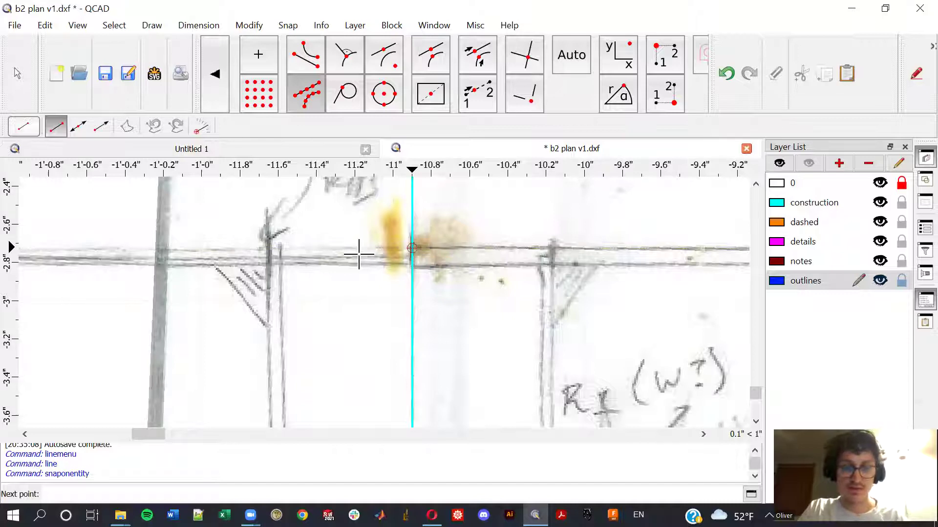
key("f")
key("f")
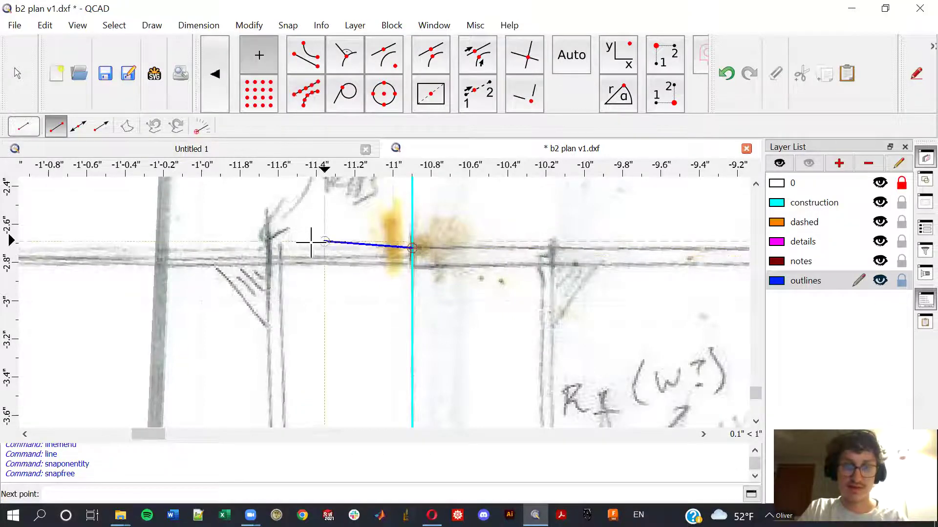
scroll(270, 254, "down", 1)
scroll(251, 266, "down", 1)
scroll(203, 262, "down", 1)
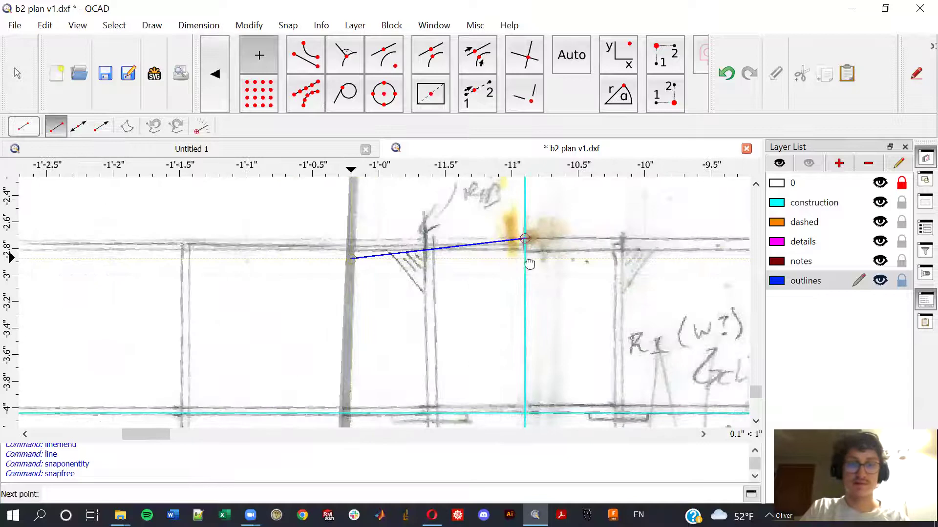
scroll(373, 238, "down", 1)
scroll(372, 239, "down", 2)
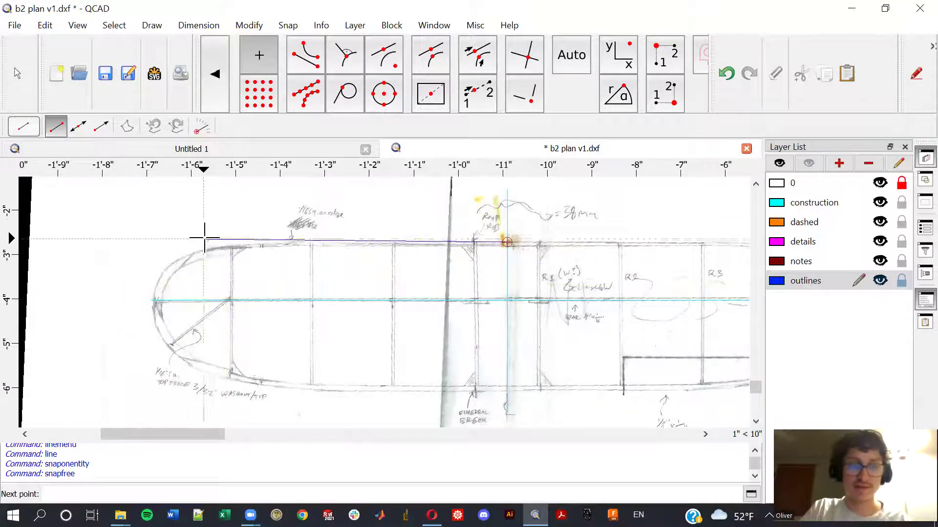
key("t")
key("h")
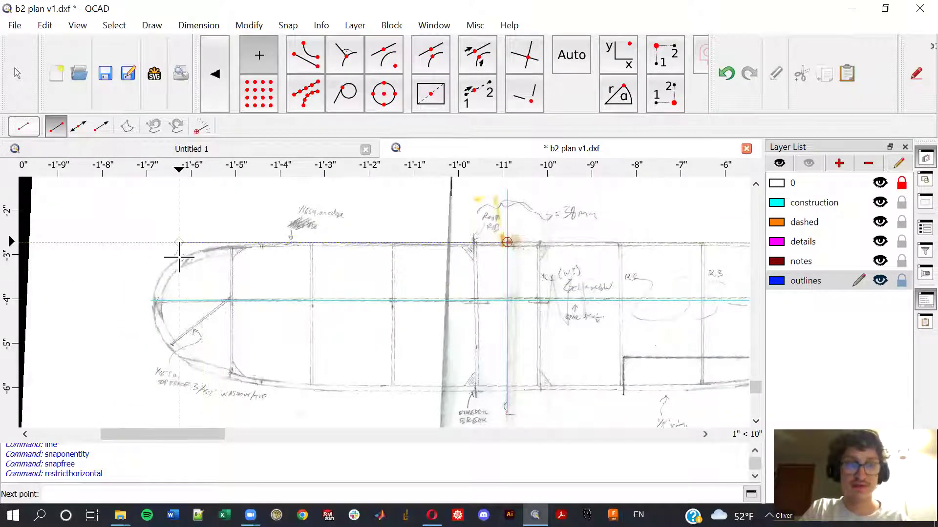
scroll(179, 242, "up", 1)
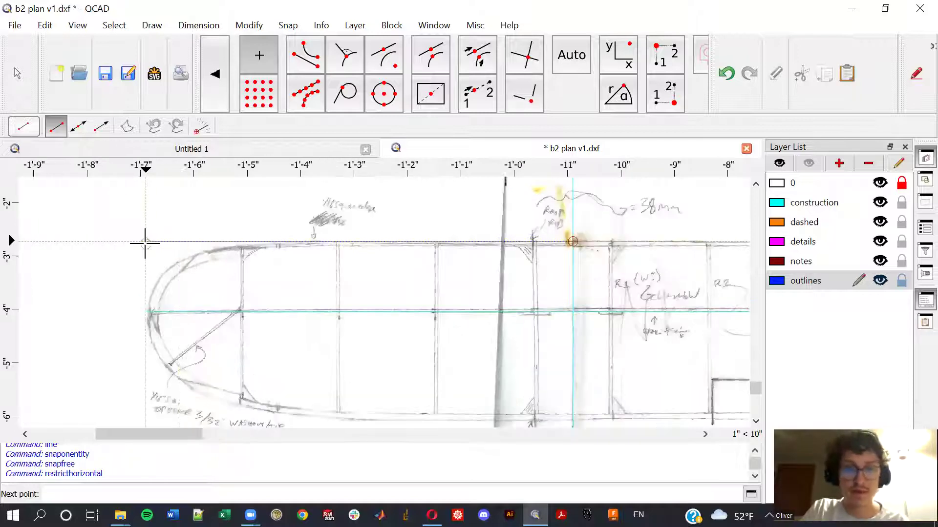
Step: Trace the bottom edge horizontally from the teal dihedral-break line out to the wing tip
key("Escape")
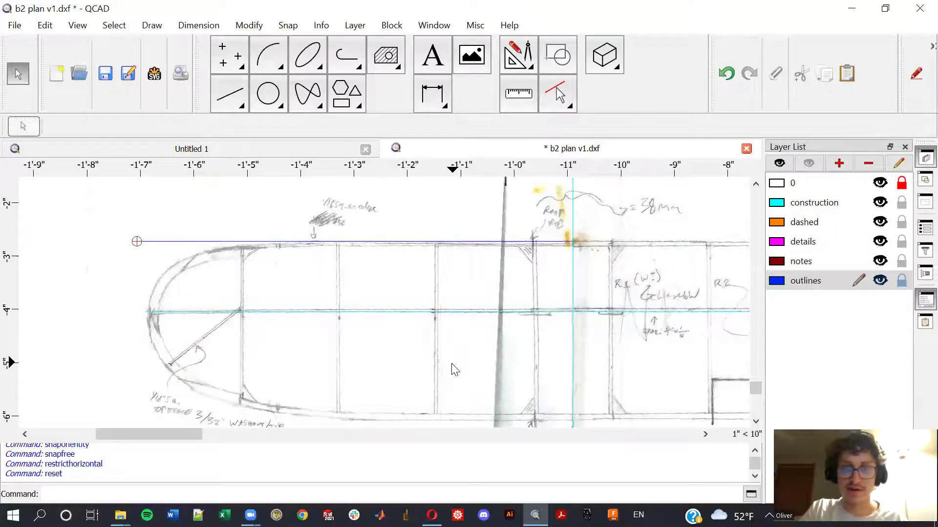
middle_click_drag(450, 367, 369, 308)
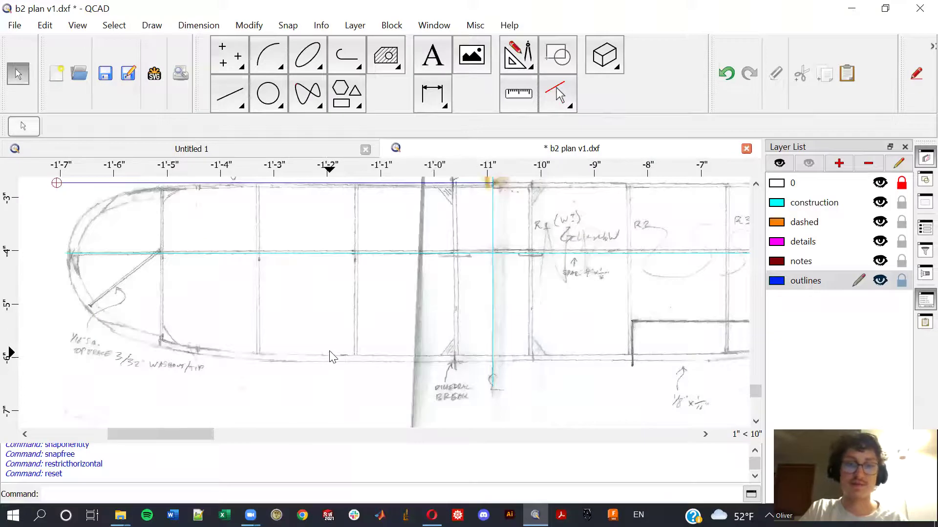
scroll(336, 363, "down", 4)
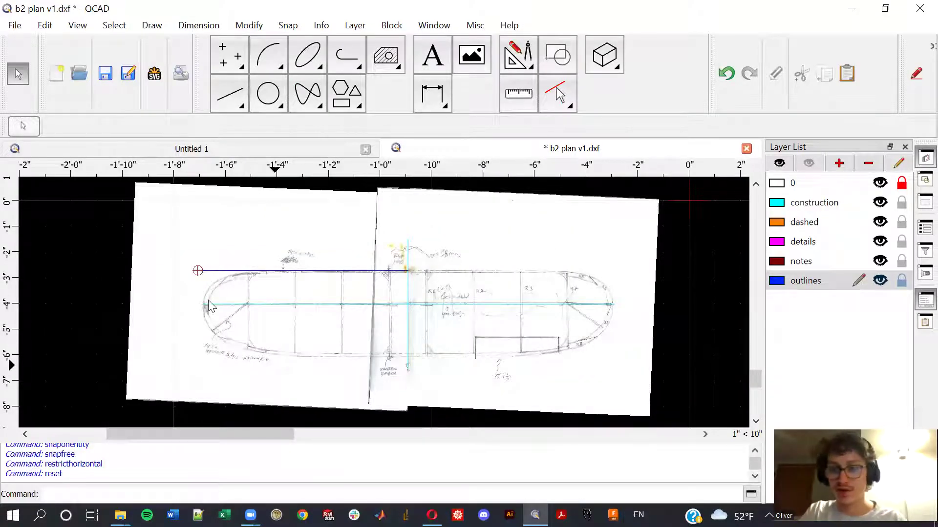
left_click(233, 107)
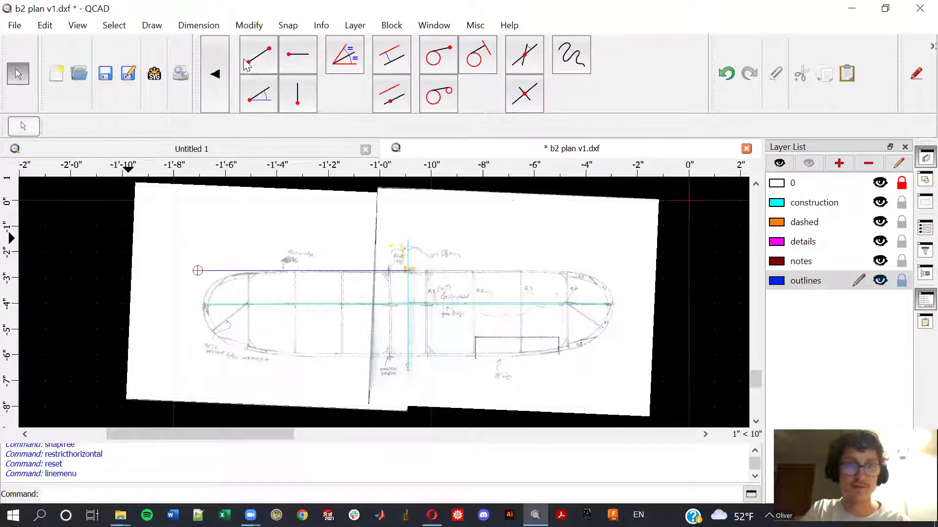
key("l")
key("i")
scroll(389, 357, "up", 1)
scroll(395, 352, "up", 3)
scroll(425, 348, "up", 3)
key("s")
key("e")
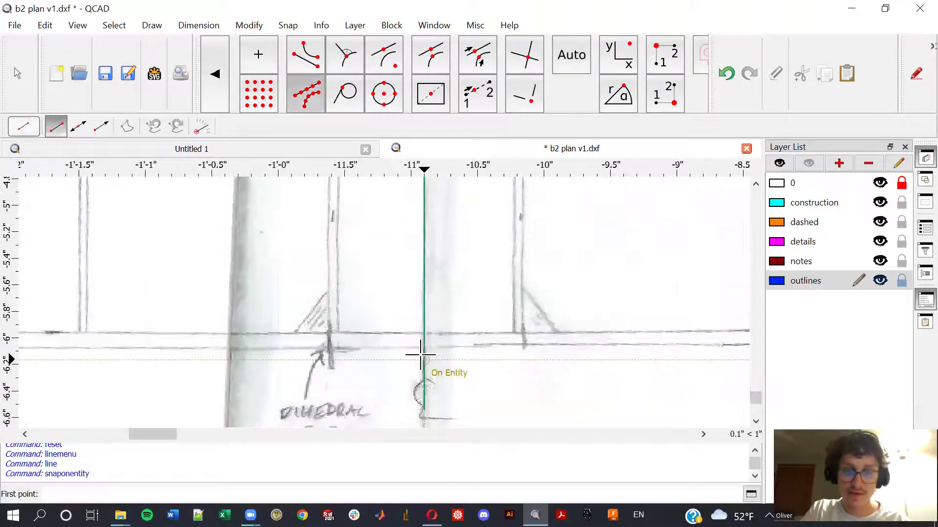
left_click(425, 345)
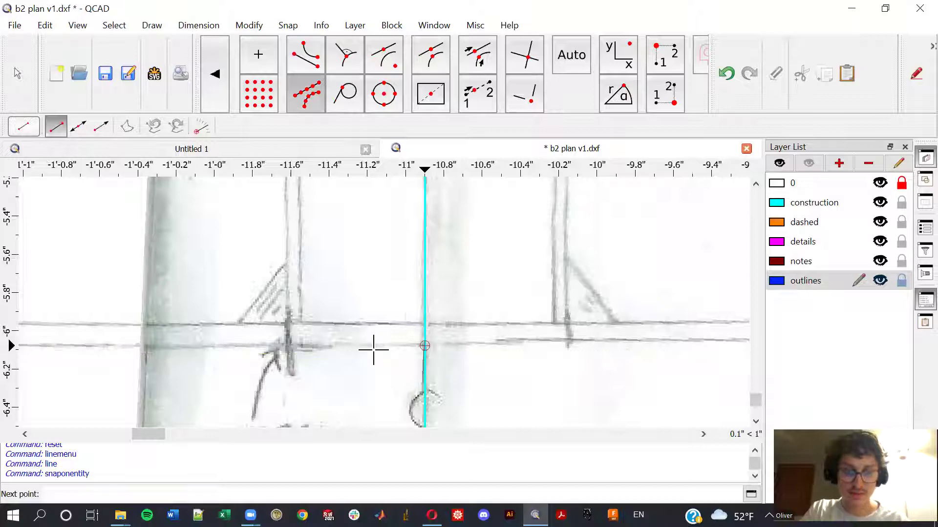
key("f")
key("f")
scroll(381, 344, "down", 2)
scroll(413, 346, "down", 1)
scroll(440, 333, "down", 1)
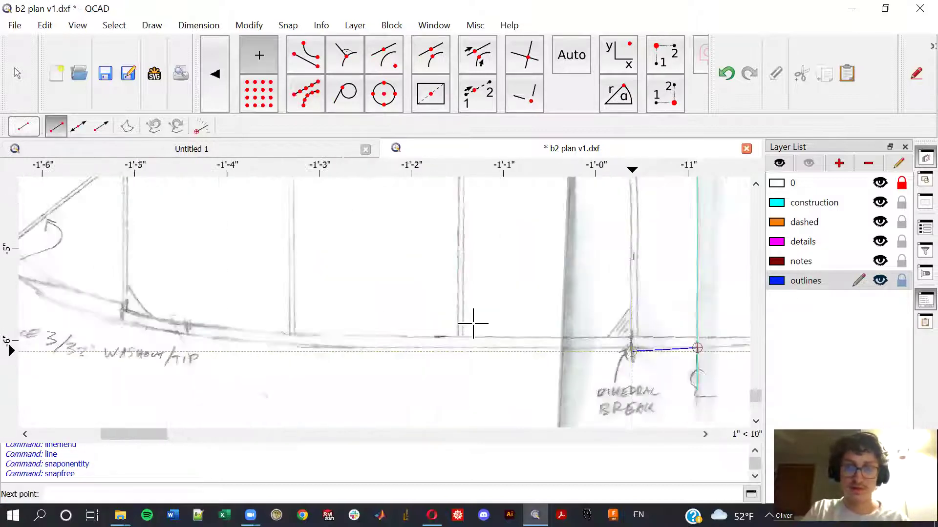
scroll(392, 331, "down", 2)
key("r")
key("h")
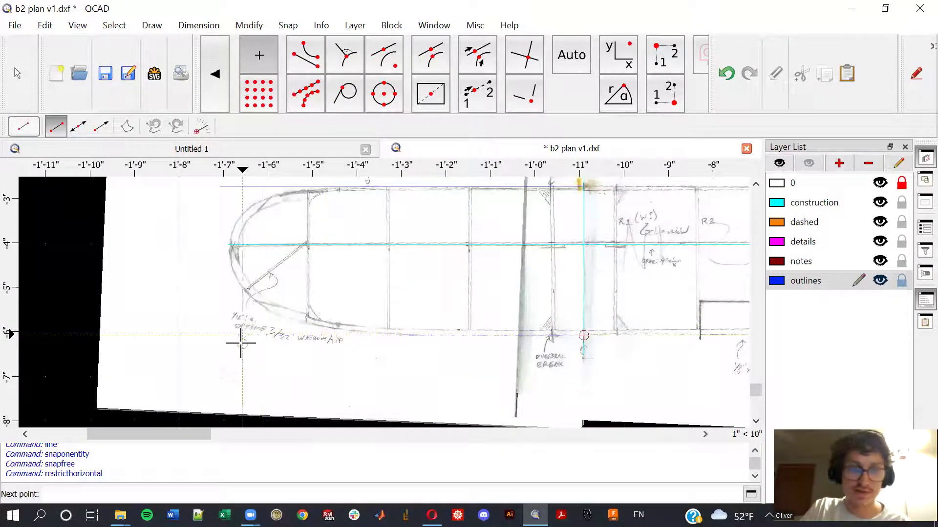
key("Escape")
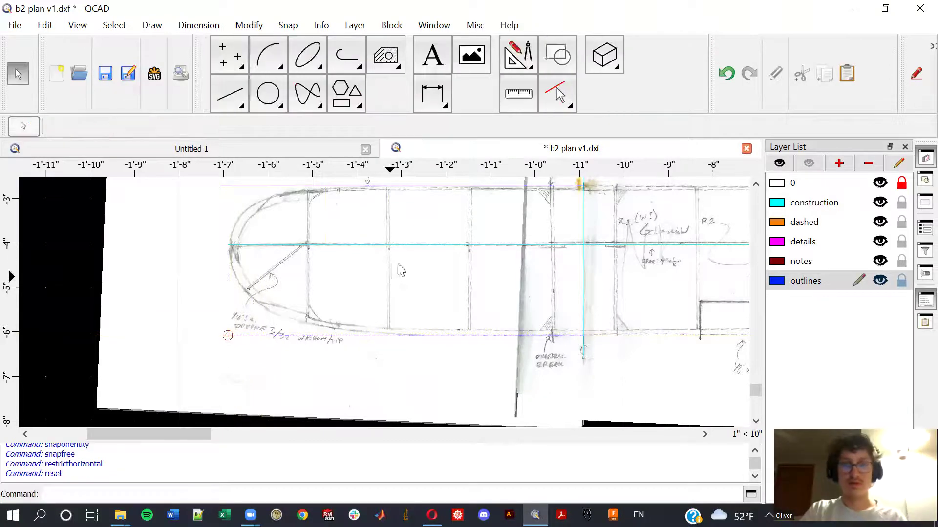
scroll(454, 274, "down", 1)
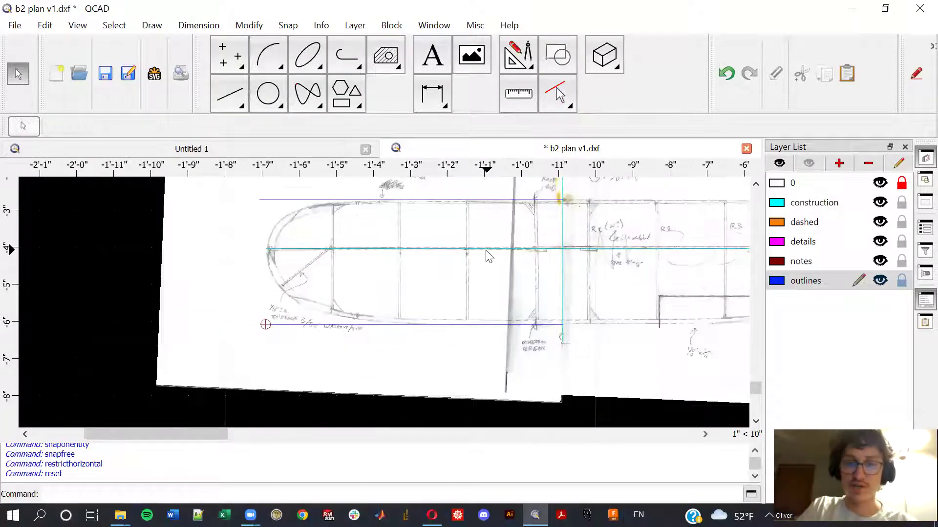
middle_click_drag(483, 255, 461, 263)
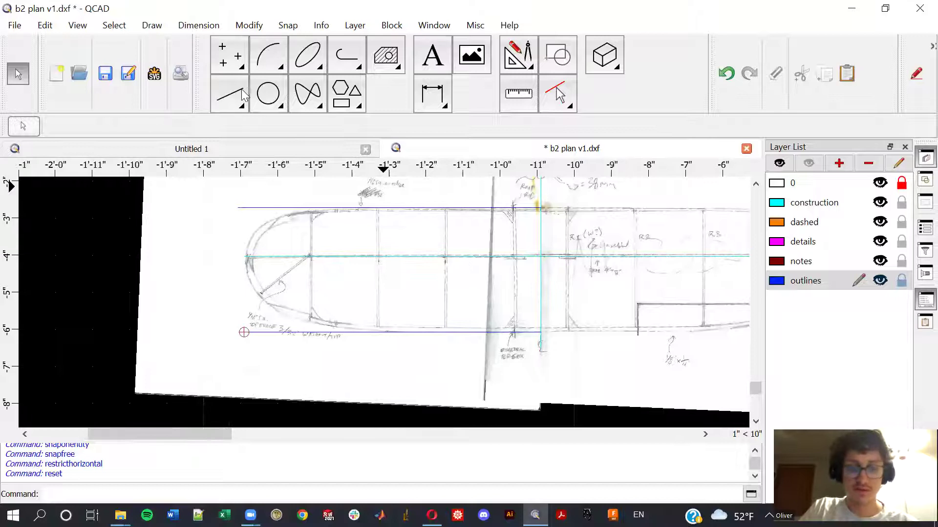
Step: Draw a 3-point arc from the bottom outline through a point on the sketched tip curve
left_click(245, 95)
scroll(367, 308, "up", 1)
scroll(379, 366, "up", 1)
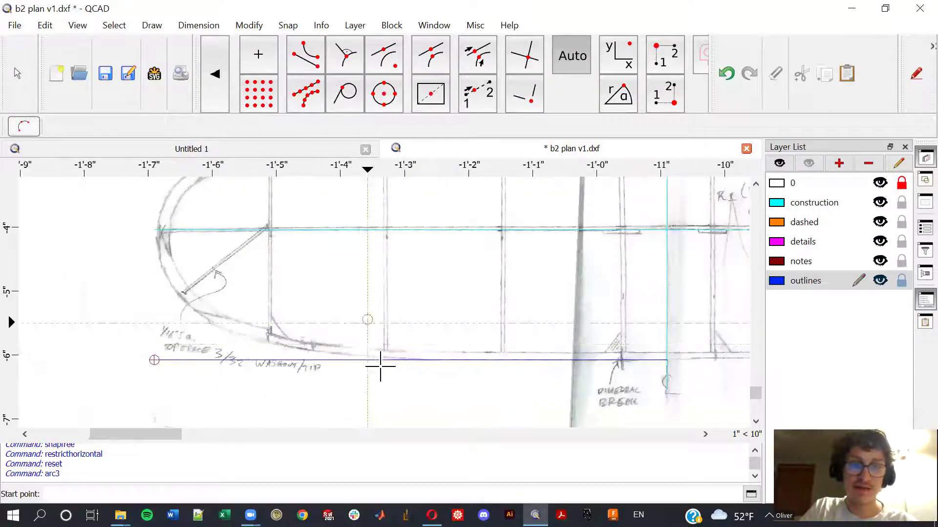
scroll(413, 373, "up", 1)
scroll(413, 372, "up", 3)
key("n")
key("p")
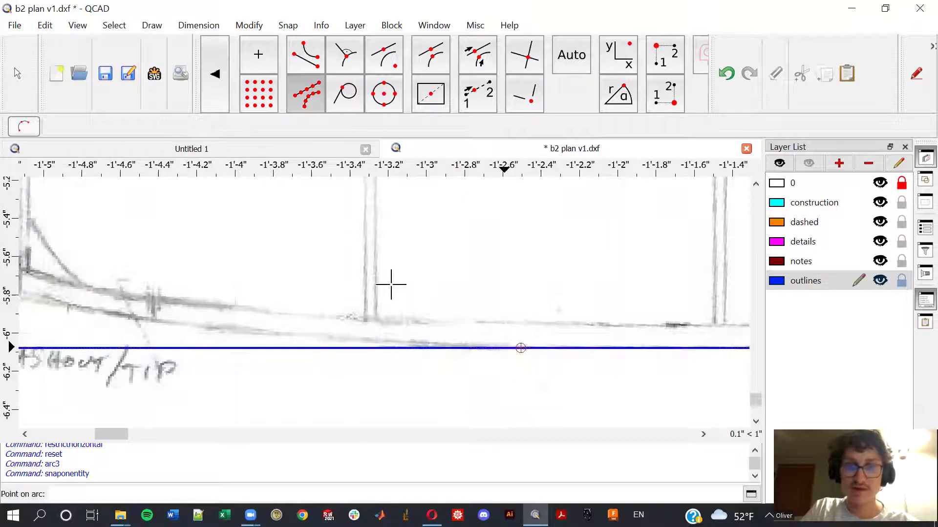
key("f")
key("n")
scroll(337, 315, "down", 1)
scroll(342, 293, "down", 1)
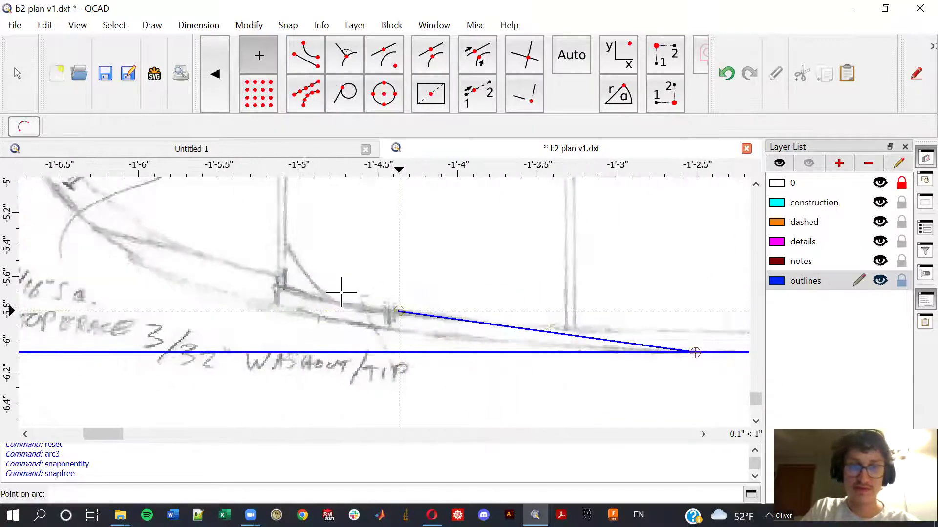
scroll(293, 301, "down", 1)
scroll(287, 300, "down", 1)
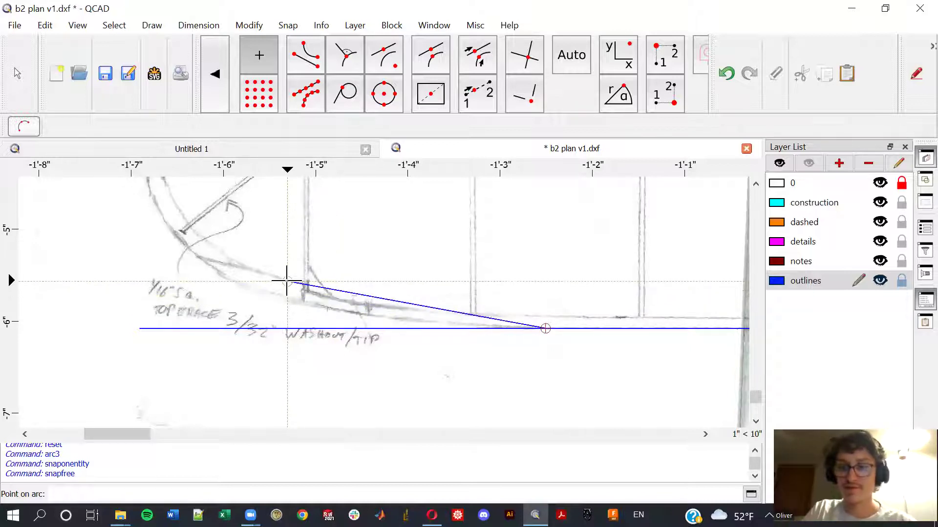
scroll(308, 306, "down", 1)
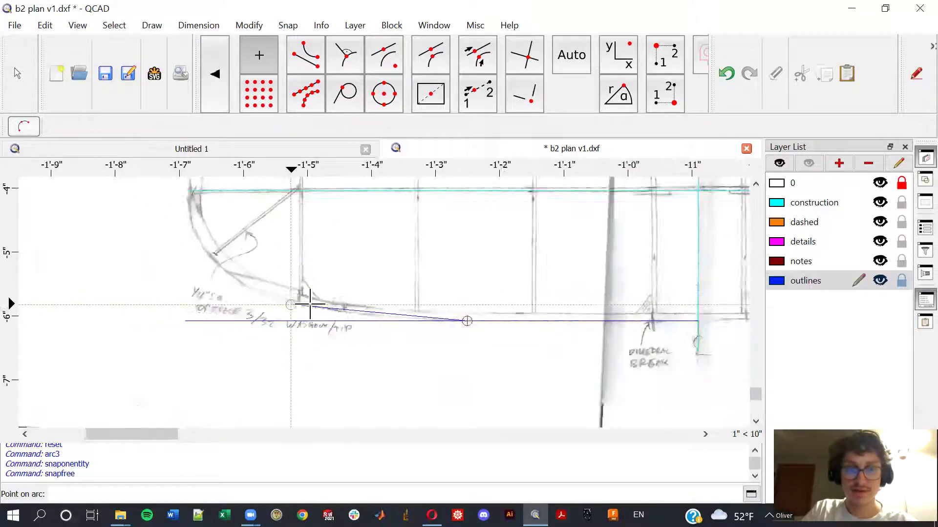
scroll(310, 314, "down", 2)
scroll(308, 302, "up", 3)
scroll(308, 302, "up", 5)
scroll(300, 282, "up", 1)
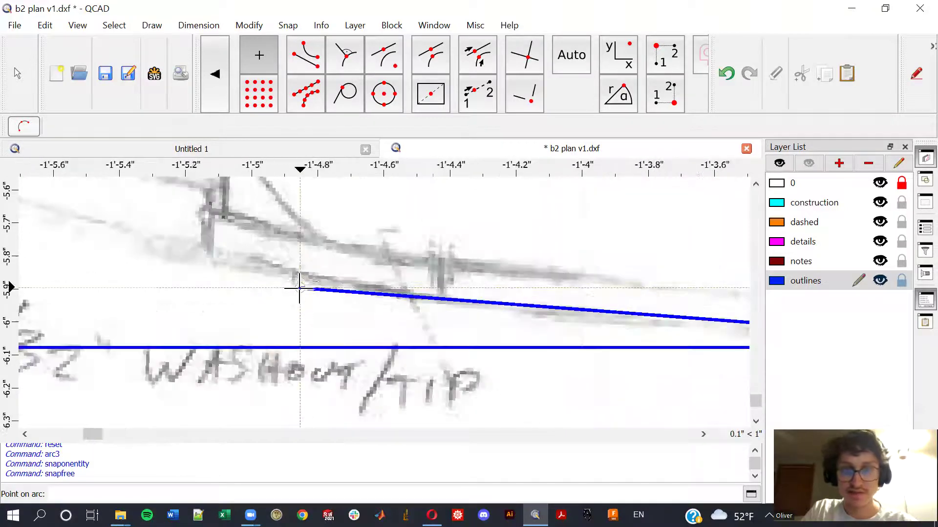
scroll(299, 279, "down", 4)
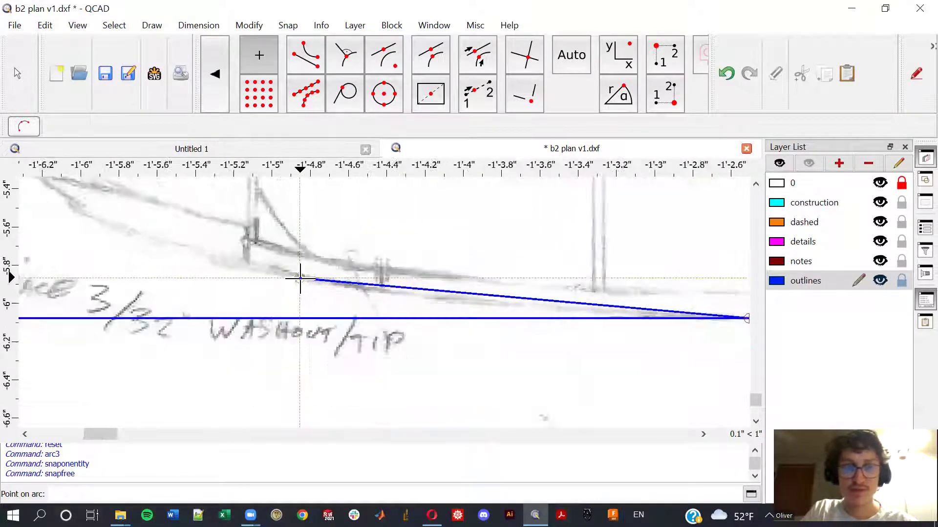
scroll(195, 216, "down", 3)
scroll(276, 273, "down", 1)
scroll(275, 274, "up", 3)
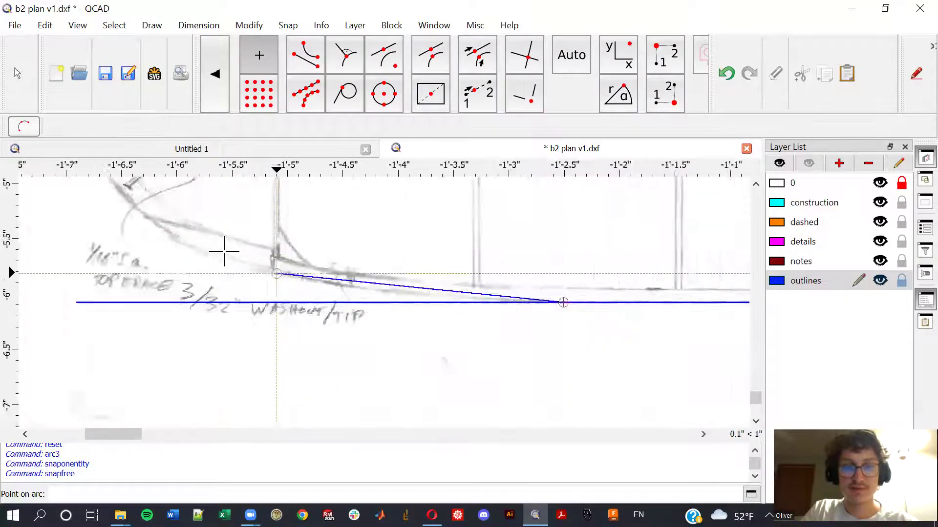
scroll(220, 256, "down", 3)
scroll(286, 297, "down", 2)
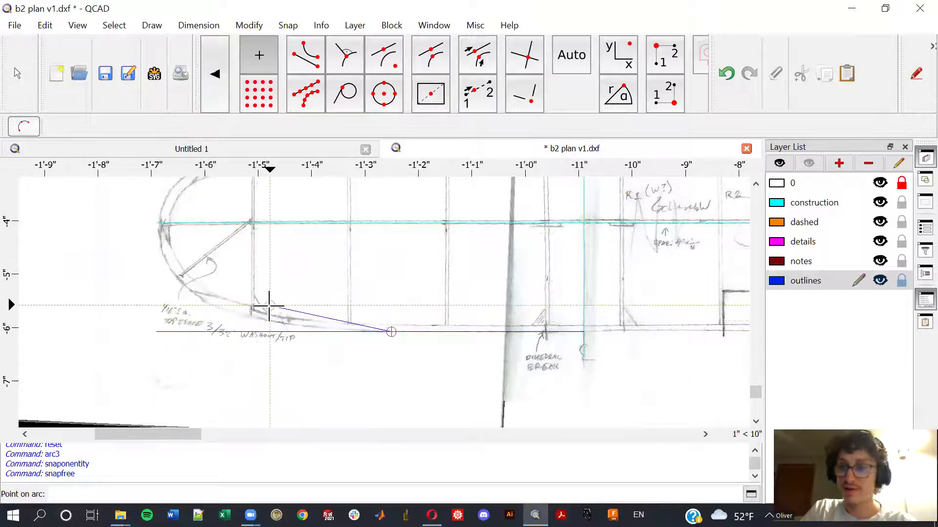
scroll(269, 306, "up", 5)
scroll(264, 315, "up", 3)
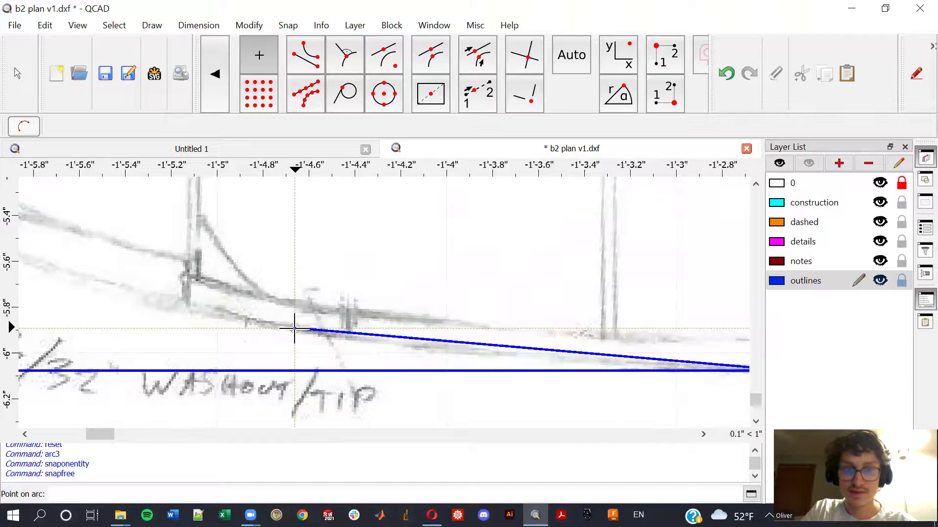
left_click(294, 330)
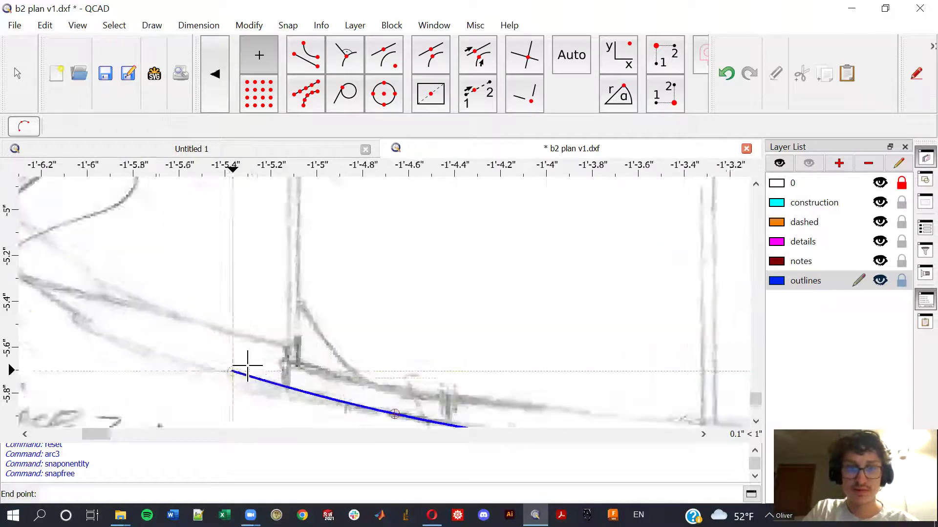
scroll(244, 367, "down", 1)
scroll(220, 337, "down", 6)
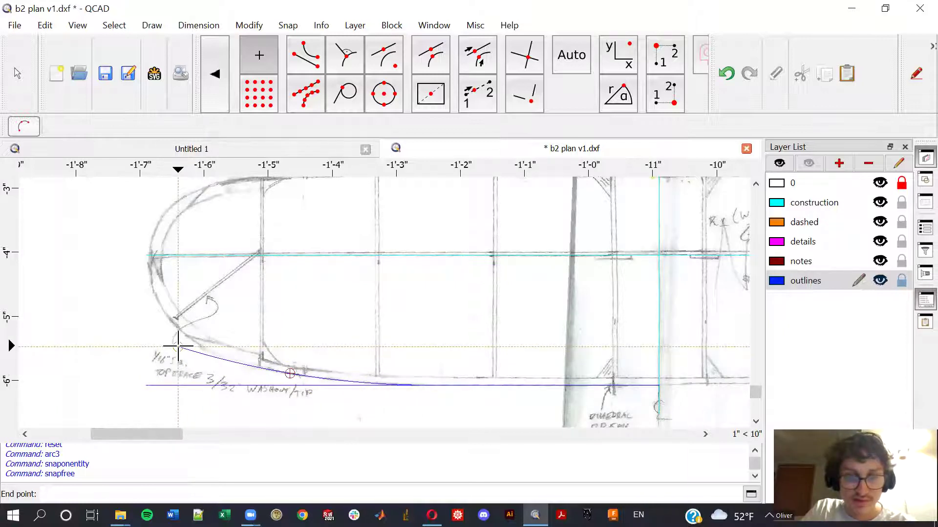
scroll(197, 354, "down", 3)
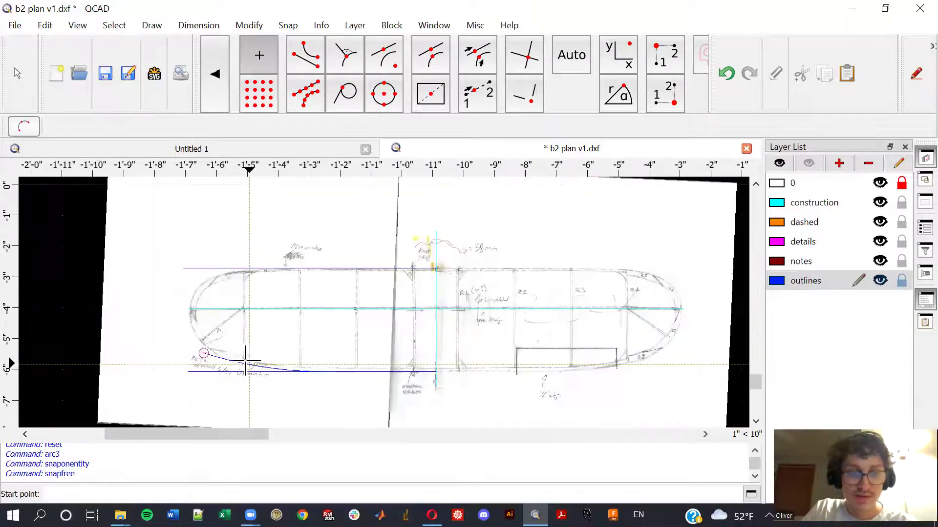
scroll(266, 276, "up", 3)
scroll(236, 362, "up", 2)
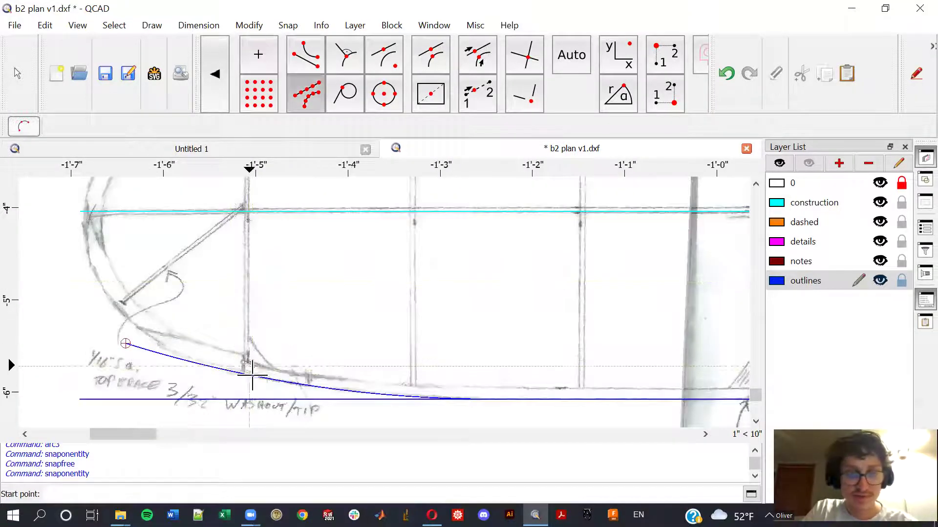
Step: Start a second 3-point arc snapped onto the first tip arc, then resume free snapping
key("n")
key("p")
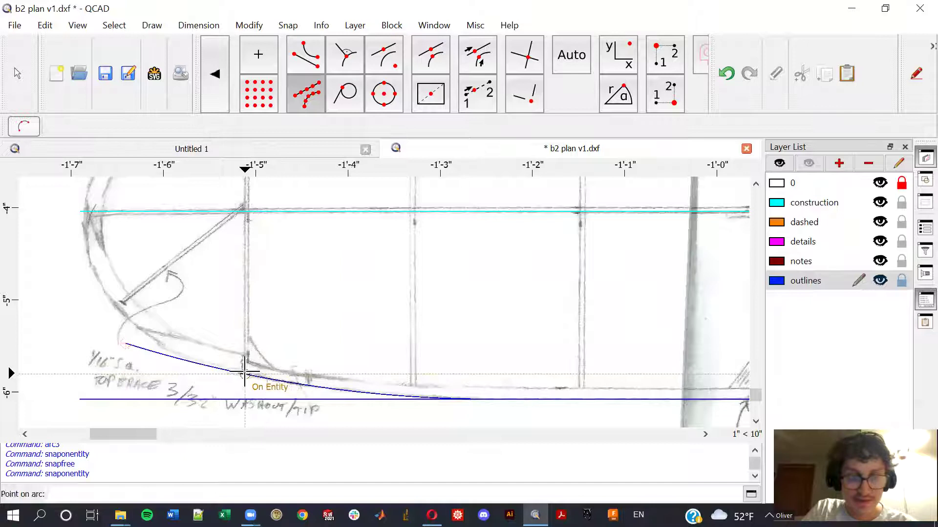
left_click(243, 375)
key("f")
key("r")
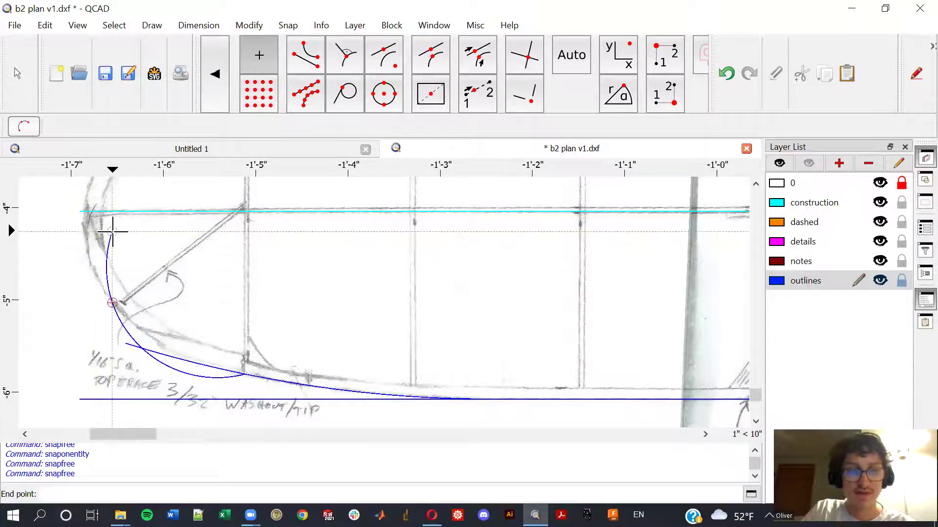
scroll(90, 235, "down", 1)
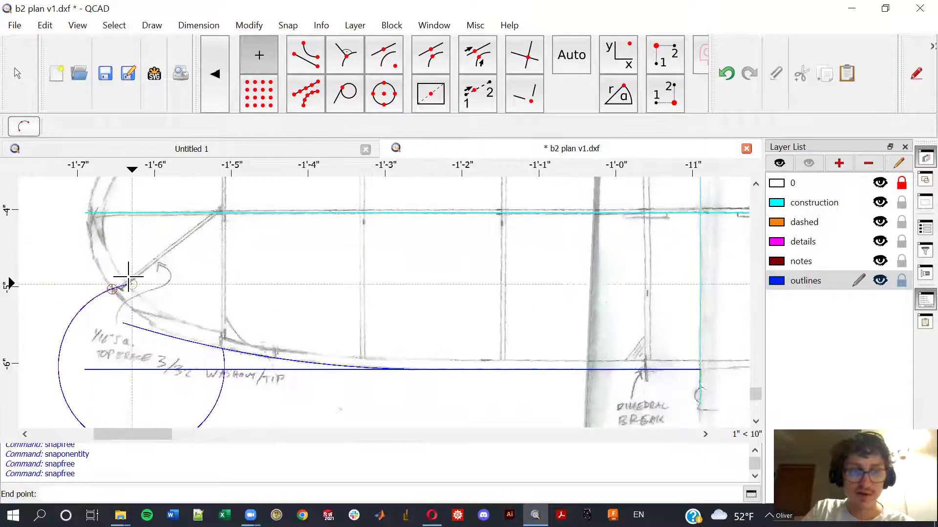
scroll(91, 250, "down", 1)
scroll(91, 249, "down", 1)
scroll(88, 258, "up", 2)
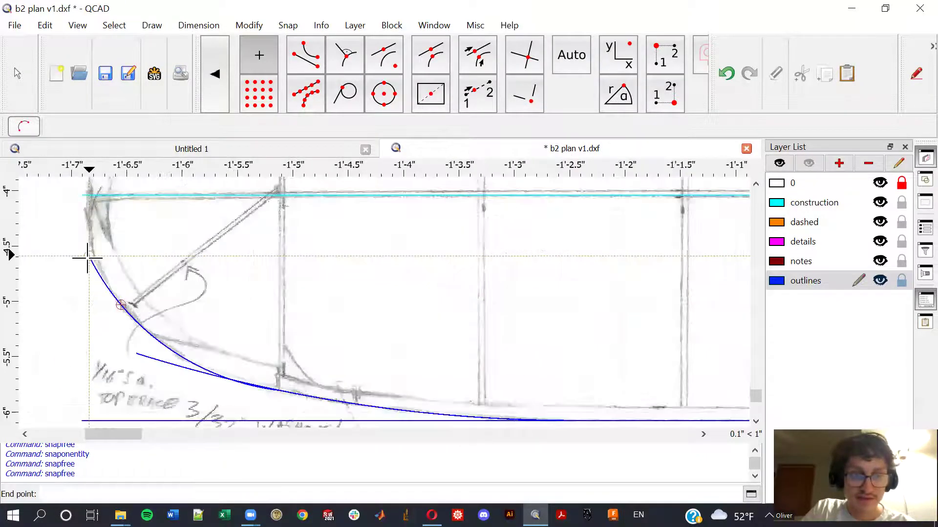
scroll(86, 264, "up", 1)
scroll(87, 264, "down", 1)
scroll(82, 258, "down", 1)
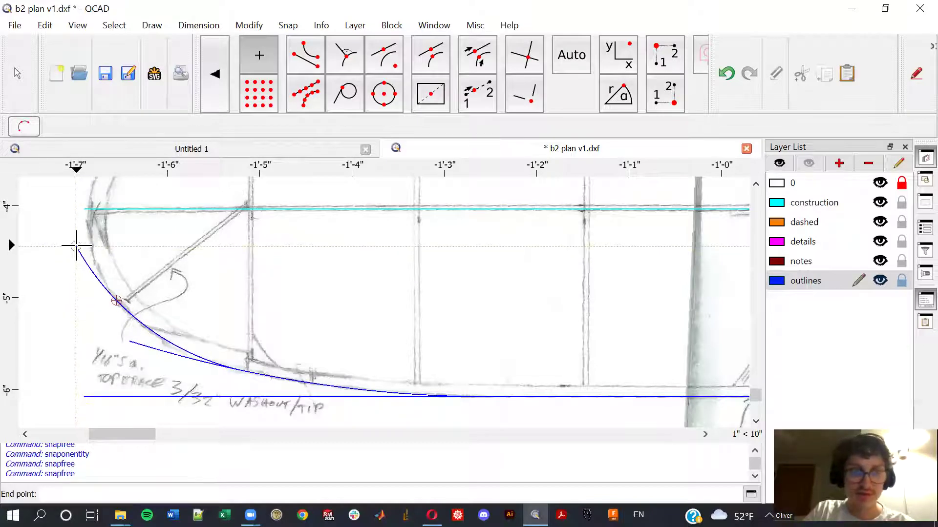
Step: Finish the second tip arc and start another, placing a point on the teal centreline
left_click(76, 244)
scroll(108, 291, "down", 1)
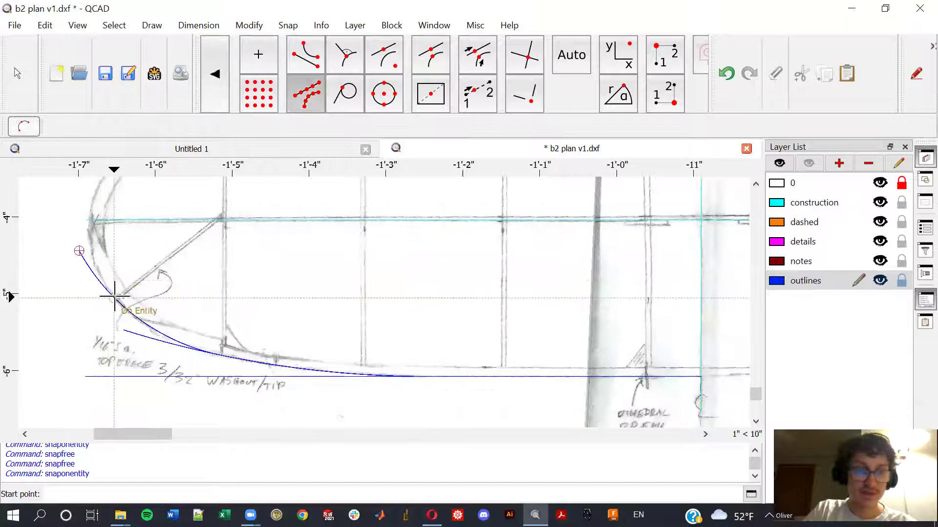
left_click(118, 299)
scroll(103, 296, "up", 1)
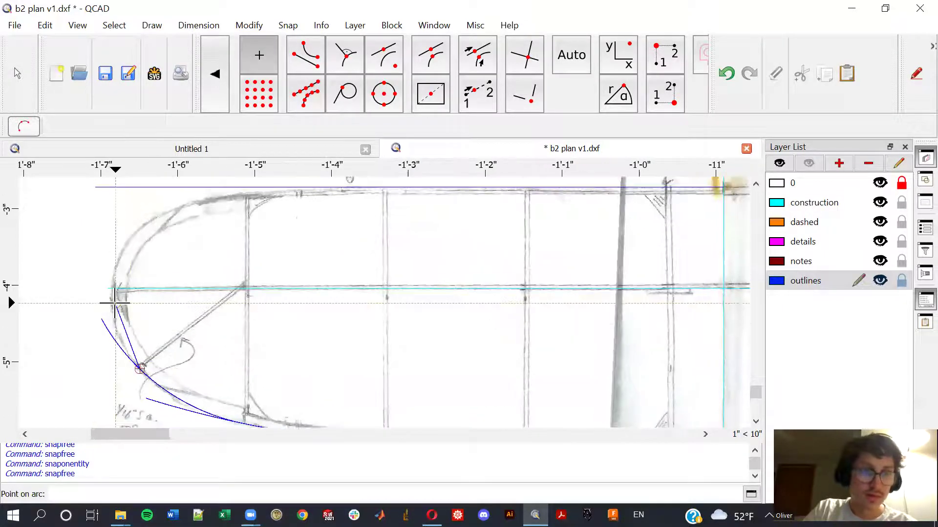
scroll(103, 297, "up", 1)
scroll(103, 295, "up", 2)
scroll(102, 295, "down", 1)
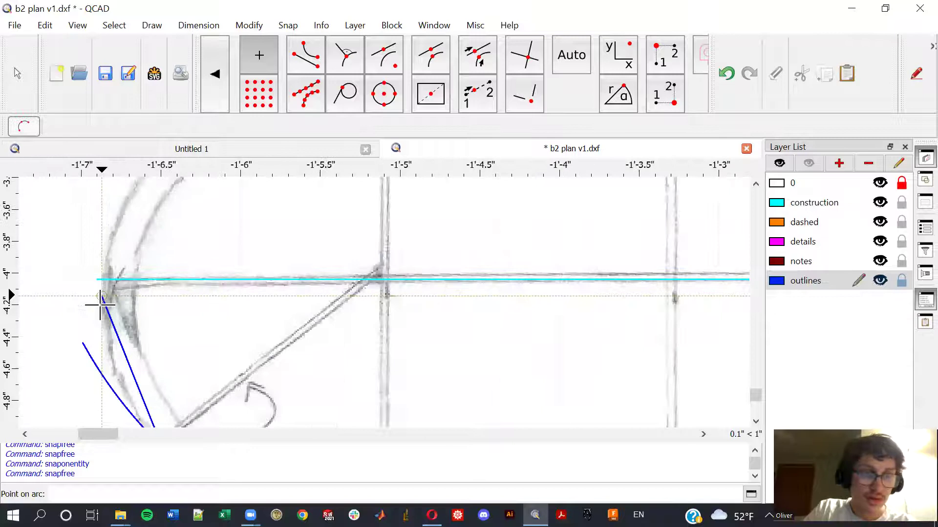
scroll(100, 294, "down", 1)
middle_click_drag(101, 293, 241, 268)
scroll(235, 278, "down", 2)
scroll(235, 279, "up", 1)
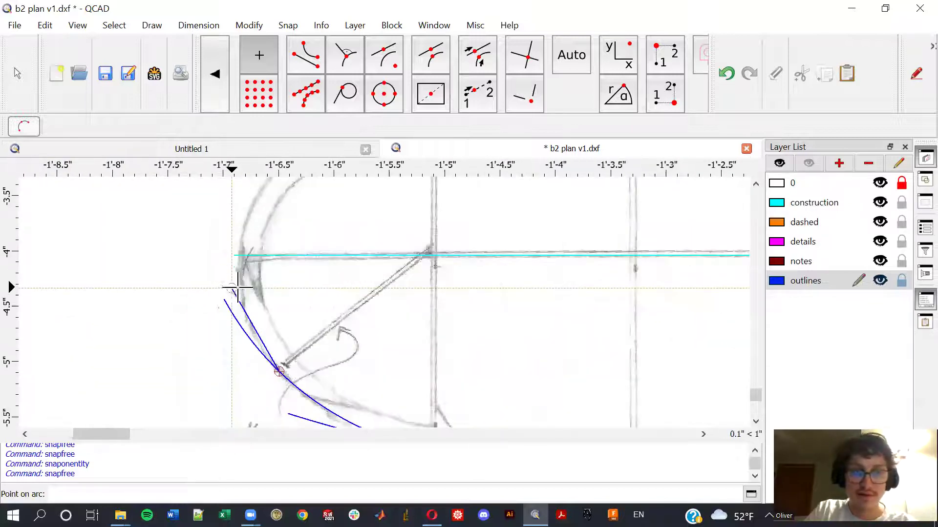
scroll(238, 276, "up", 1)
key("s")
key("a")
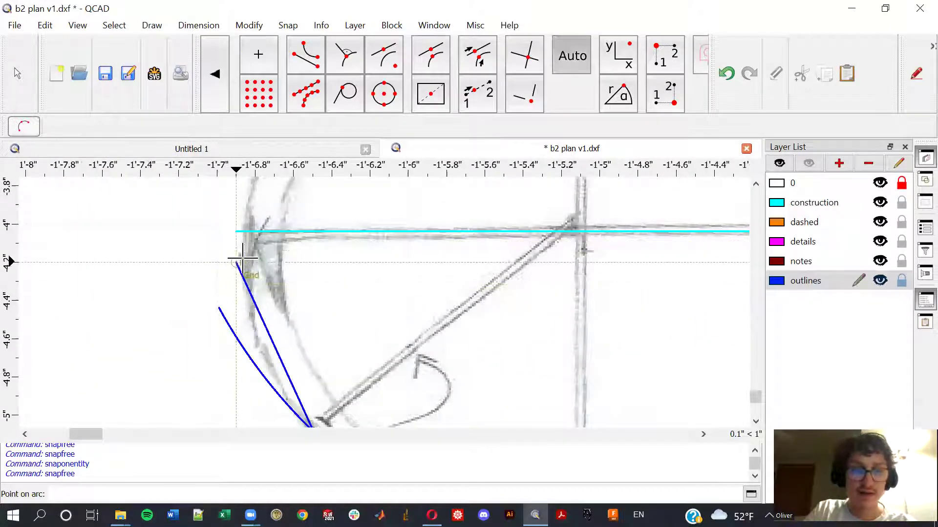
left_click(236, 221)
scroll(242, 201, "down", 1)
key("s")
key("f")
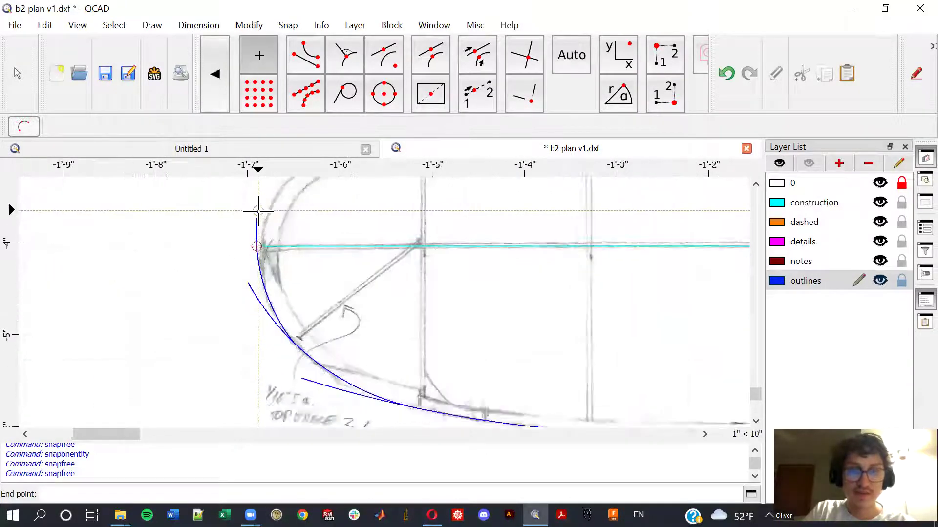
middle_click_drag(251, 205, 246, 271)
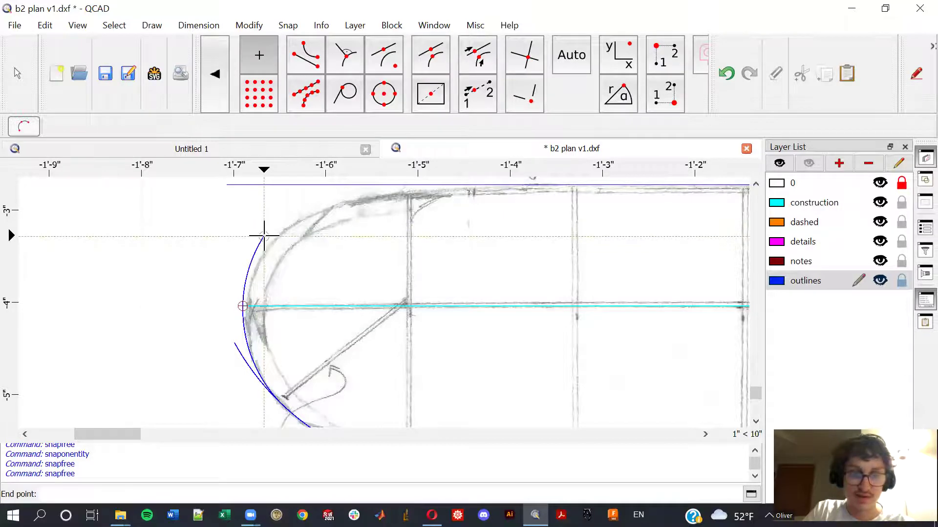
Step: Draw a new arc from the tip's front point along the curve to the top edge
left_click(264, 236)
left_click(263, 272)
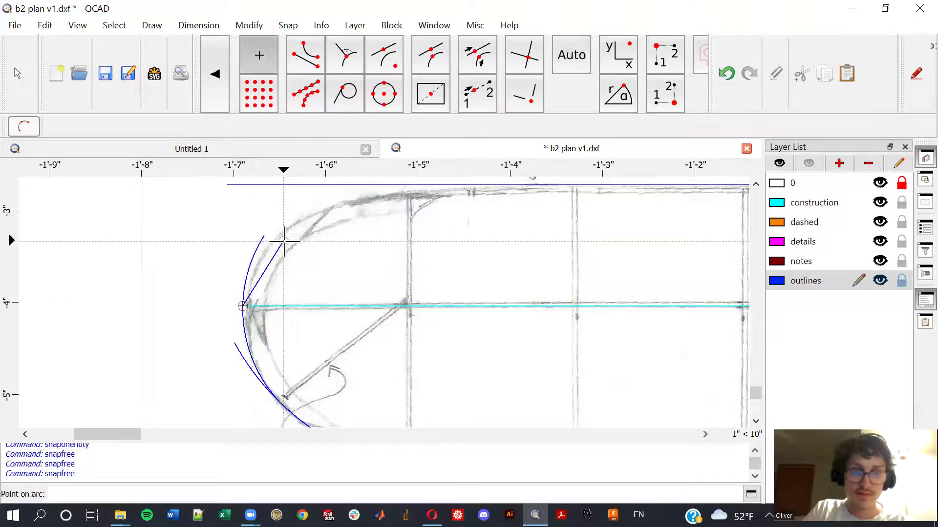
scroll(252, 286, "up", 3)
scroll(185, 296, "down", 1)
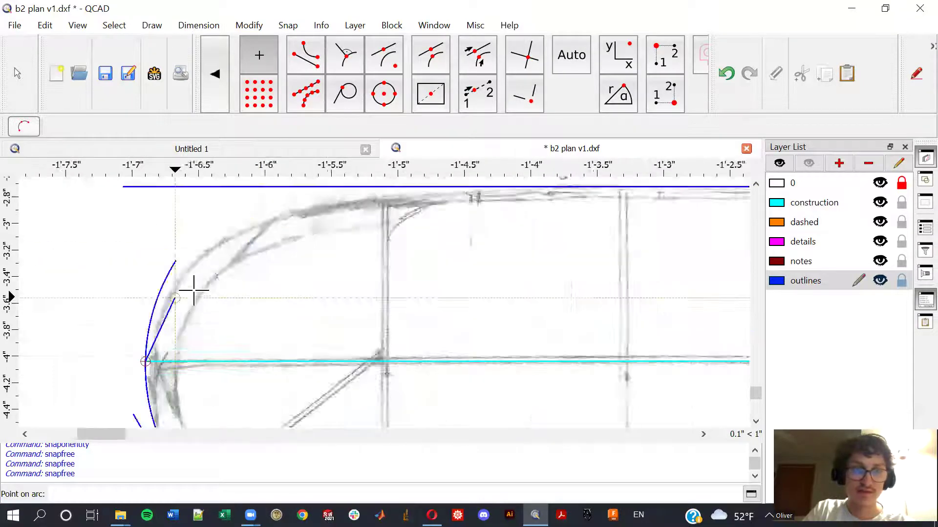
scroll(188, 289, "down", 1)
scroll(188, 272, "down", 1)
scroll(192, 272, "down", 1)
scroll(189, 272, "up", 2)
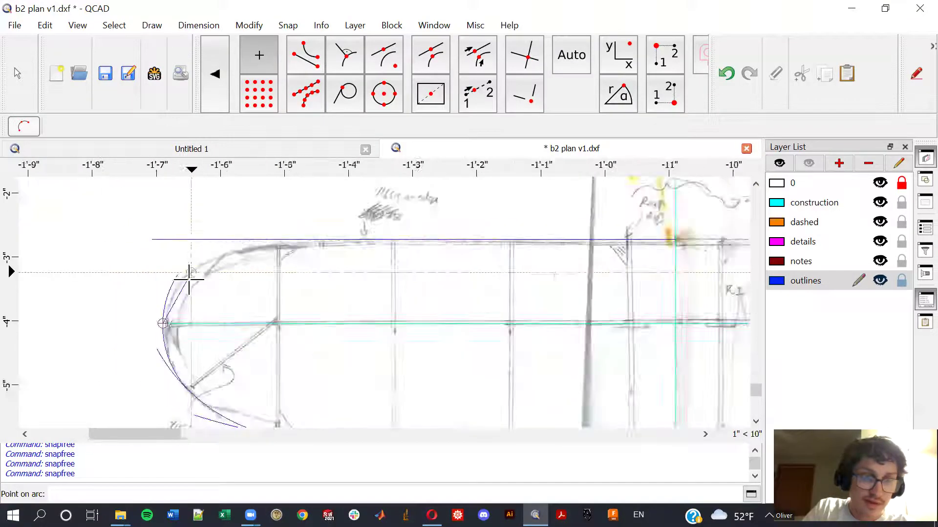
scroll(188, 269, "up", 2)
left_click(188, 270)
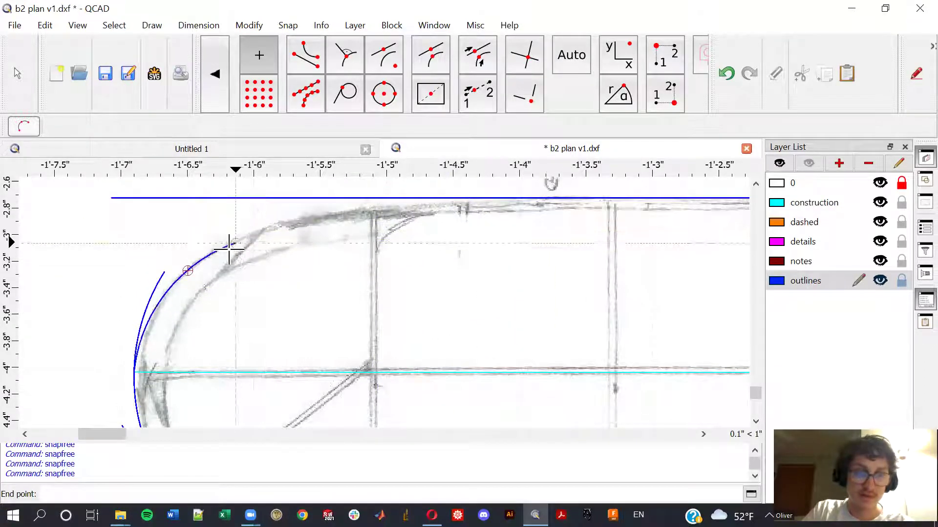
scroll(230, 249, "up", 2)
scroll(225, 220, "up", 2)
scroll(213, 233, "up", 2)
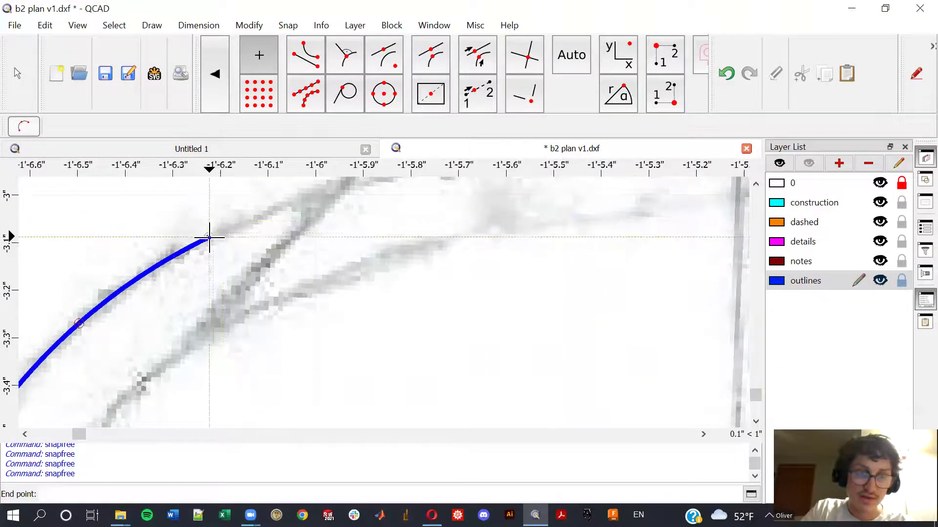
scroll(210, 238, "down", 3)
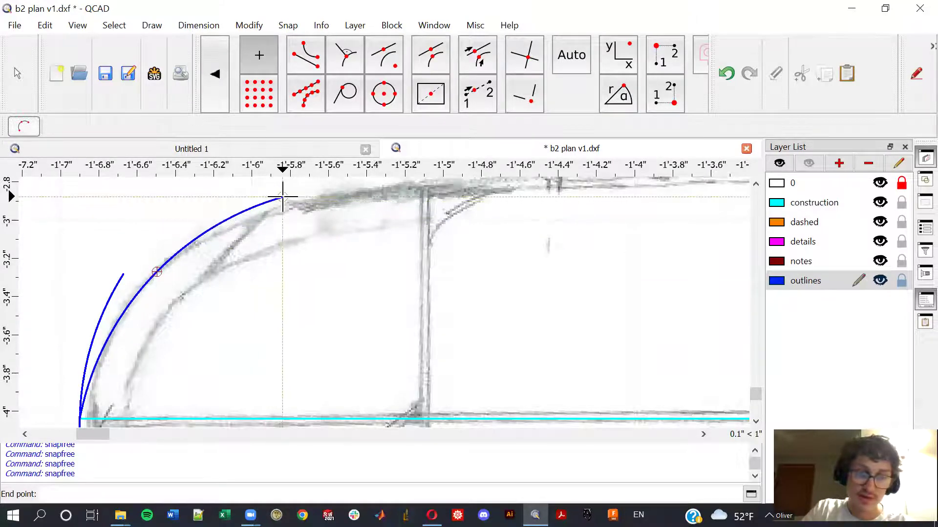
left_click(283, 198)
Step: Start an arc snapped onto the outer tip curve and set its middle point near the top edge
key("n")
key("p")
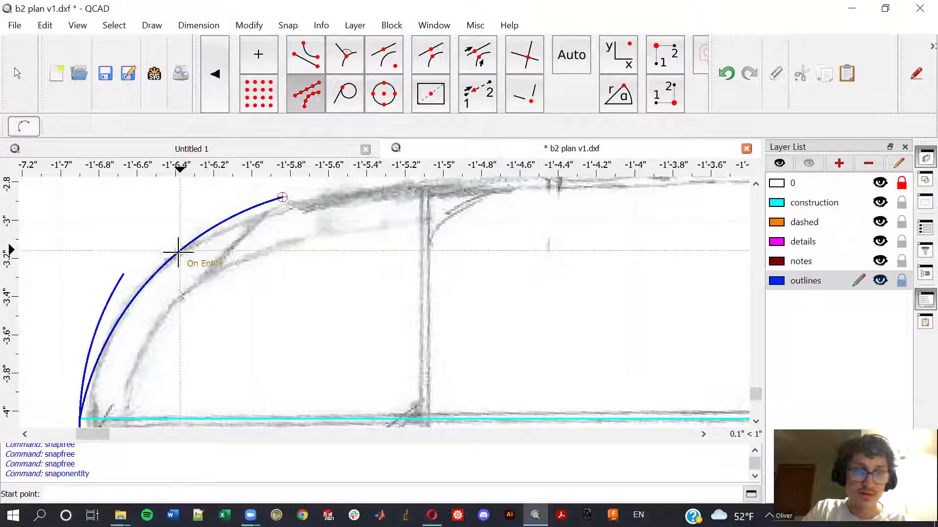
left_click(238, 232)
key("f")
key("f")
scroll(258, 272, "up", 3)
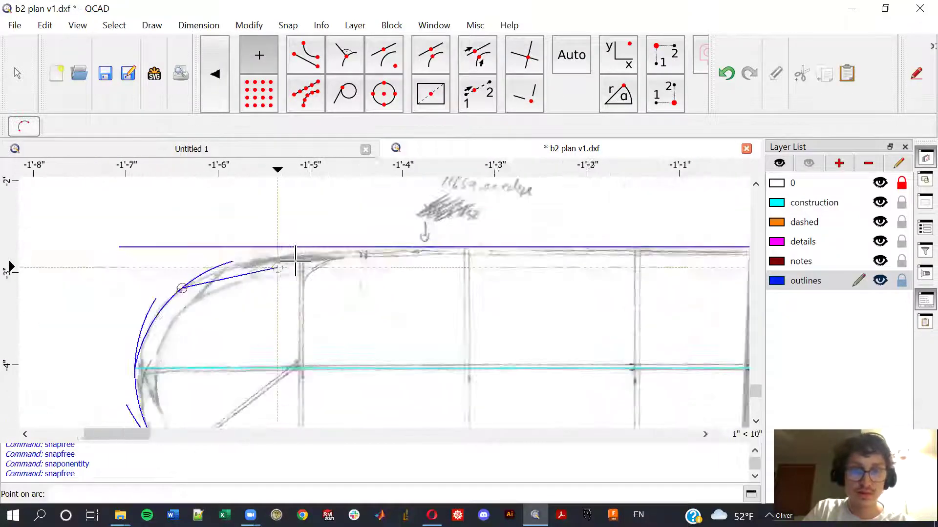
scroll(346, 251, "down", 3)
scroll(461, 270, "down", 2)
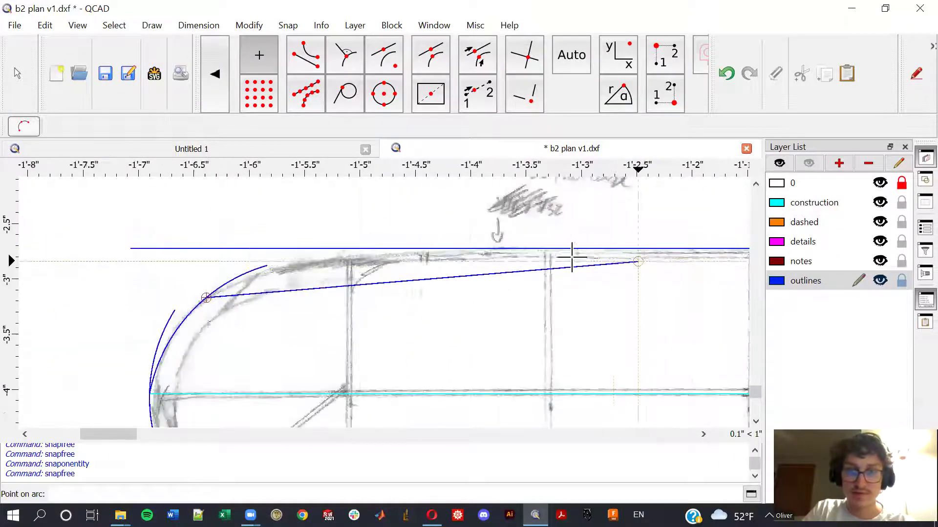
scroll(490, 291, "down", 2)
scroll(398, 264, "down", 1)
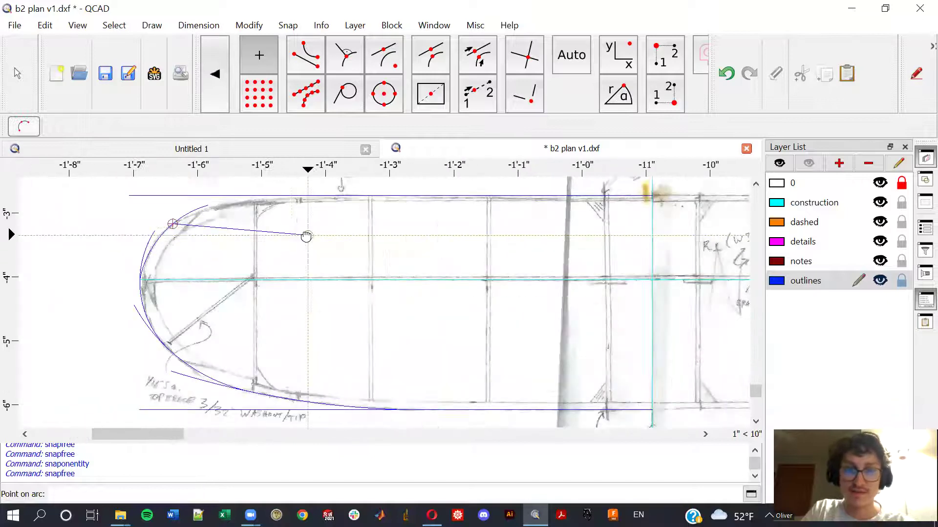
scroll(293, 213, "up", 2)
scroll(307, 249, "up", 2)
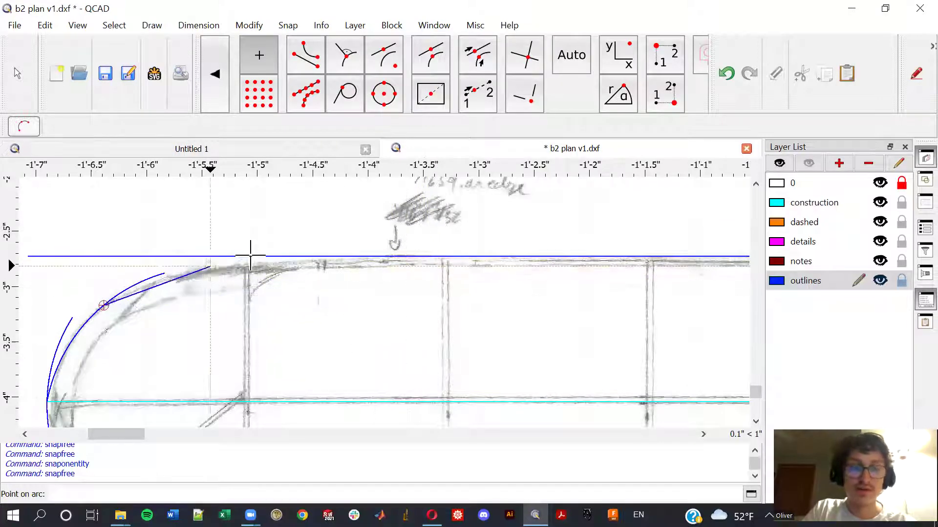
scroll(435, 289, "down", 1)
scroll(349, 212, "down", 1)
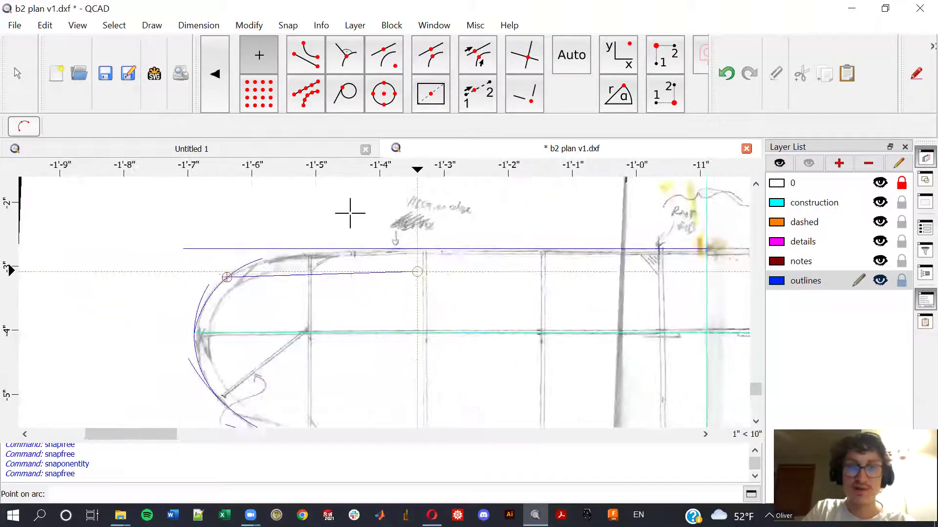
scroll(374, 241, "down", 1)
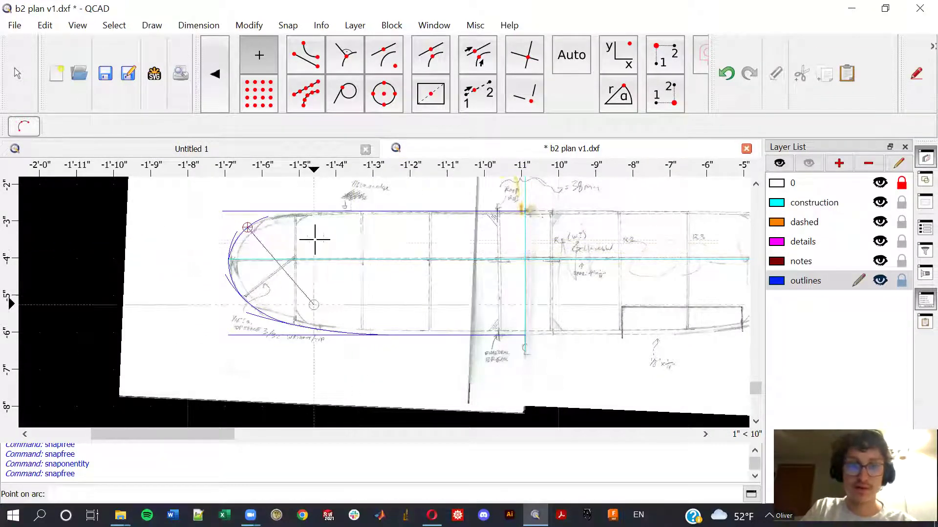
scroll(323, 296, "up", 1)
scroll(330, 295, "up", 1)
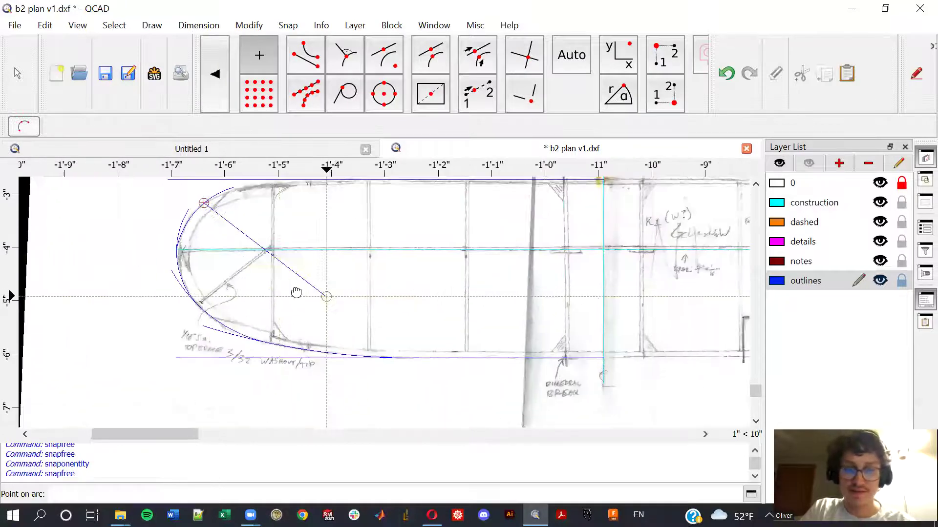
scroll(299, 297, "down", 1)
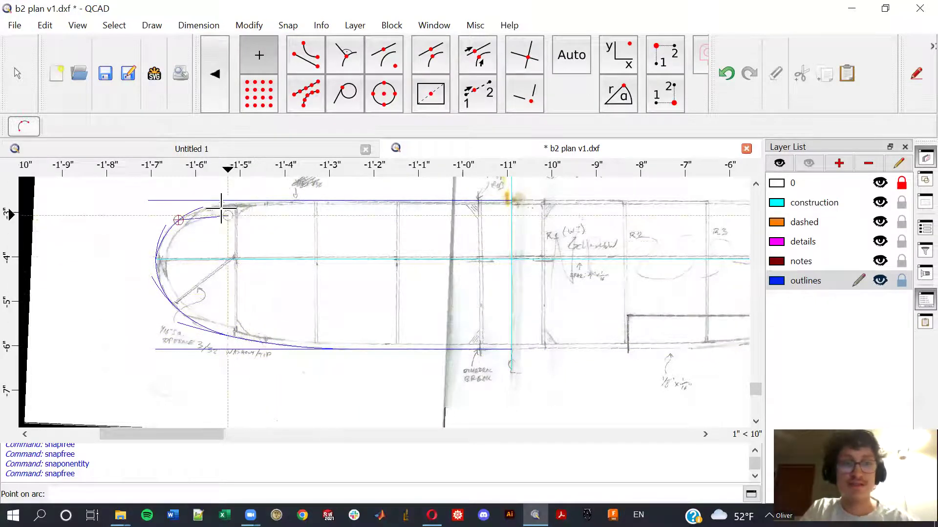
scroll(218, 244, "up", 1)
middle_click_drag(218, 229, 219, 243)
scroll(219, 244, "down", 2)
scroll(286, 262, "down", 1)
scroll(270, 268, "up", 2)
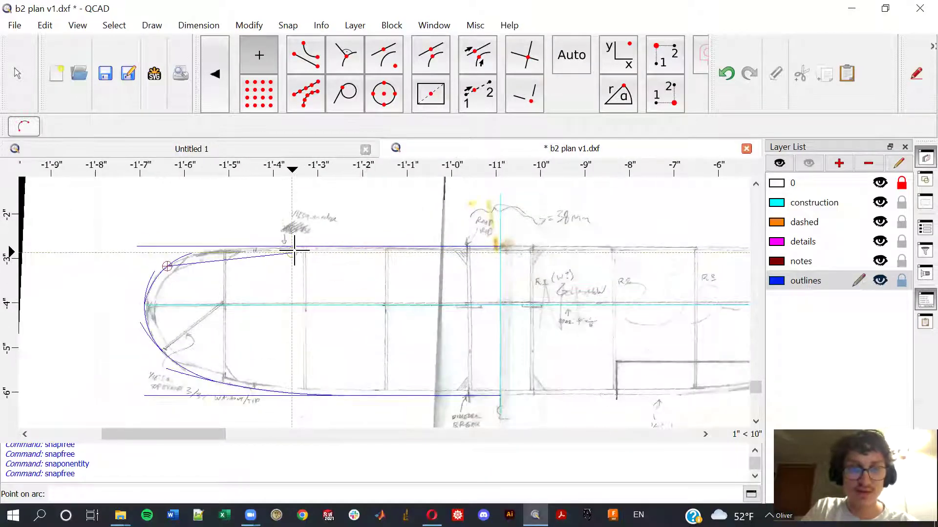
scroll(294, 249, "up", 1)
scroll(294, 249, "up", 3)
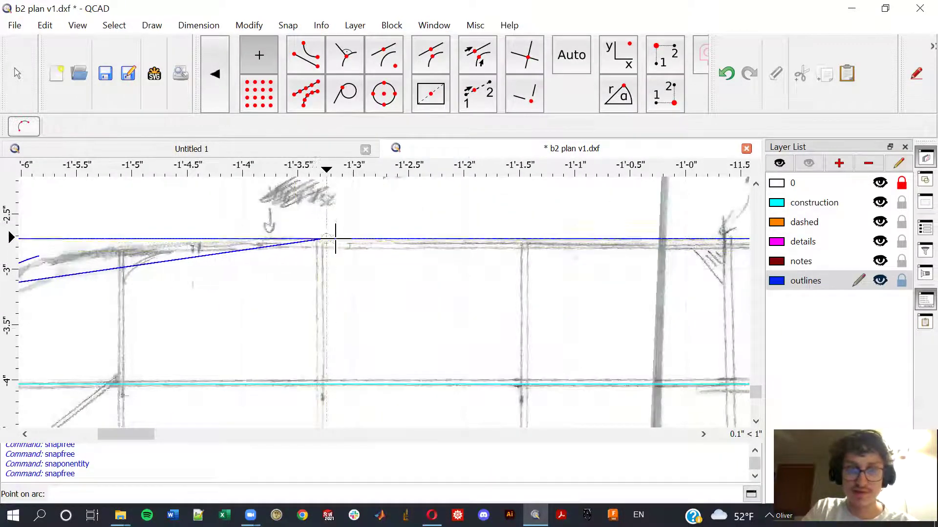
scroll(297, 242, "down", 1)
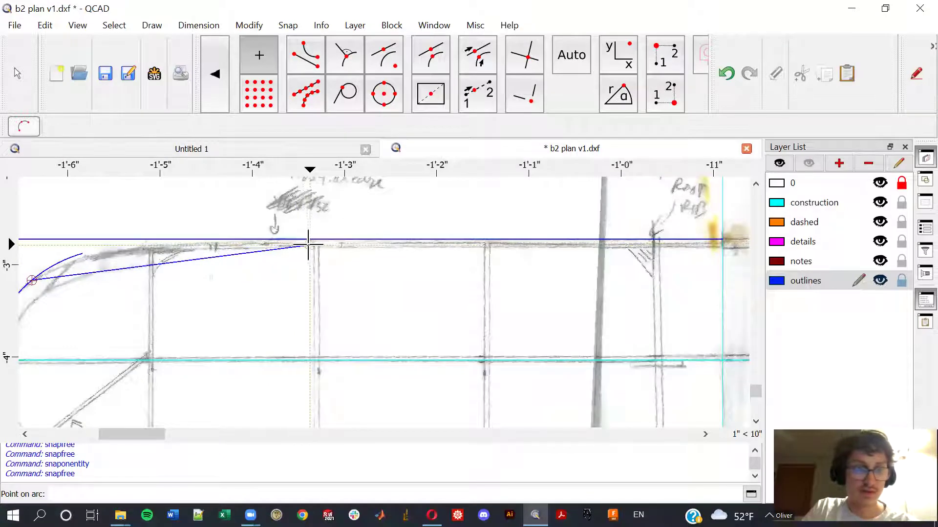
scroll(147, 252, "up", 2)
middle_click_drag(142, 251, 345, 257)
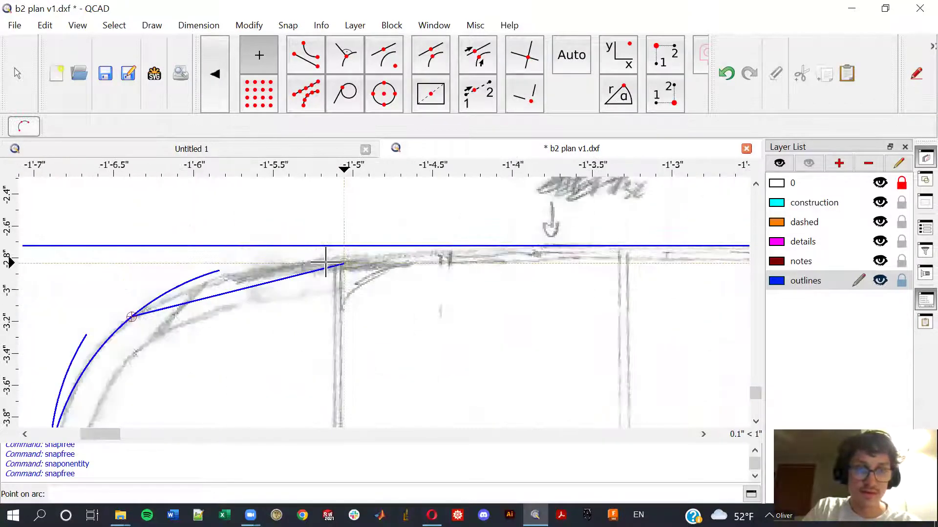
scroll(321, 257, "down", 1)
scroll(321, 257, "up", 1)
scroll(325, 256, "up", 1)
left_click(346, 257)
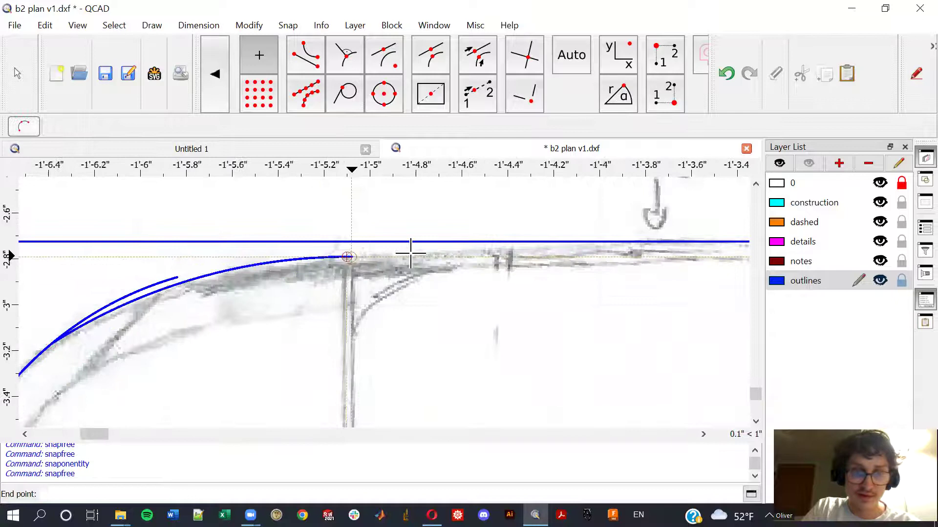
scroll(660, 238, "down", 2)
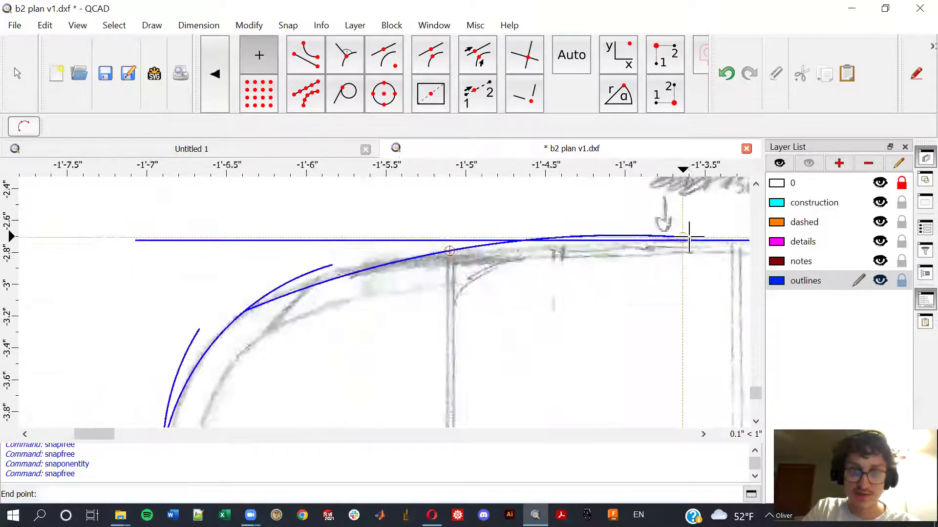
scroll(571, 242, "down", 1)
scroll(570, 241, "right", 3)
scroll(544, 241, "up", 1)
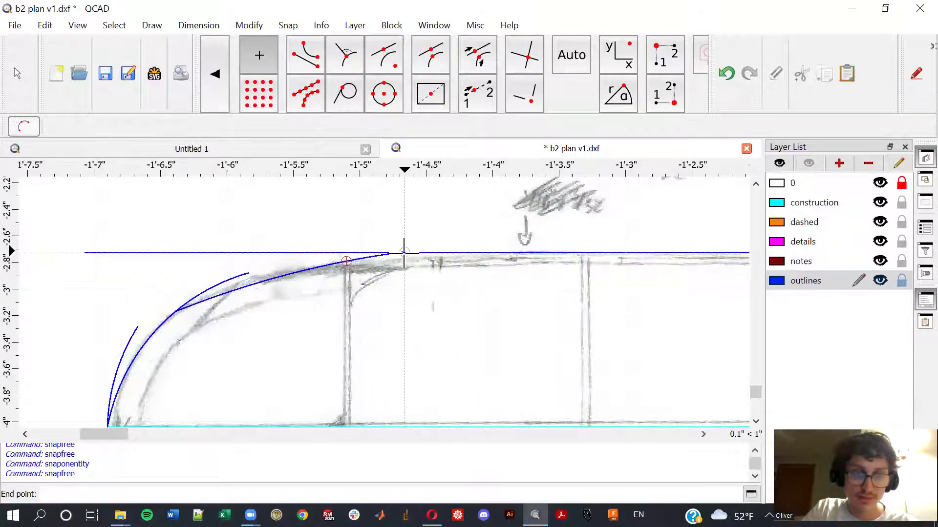
Step: Trace the curved leading edge with a blue arc ending on the horizontal outline near -1'-3.8
left_click(346, 261)
scroll(271, 260, "up", 2)
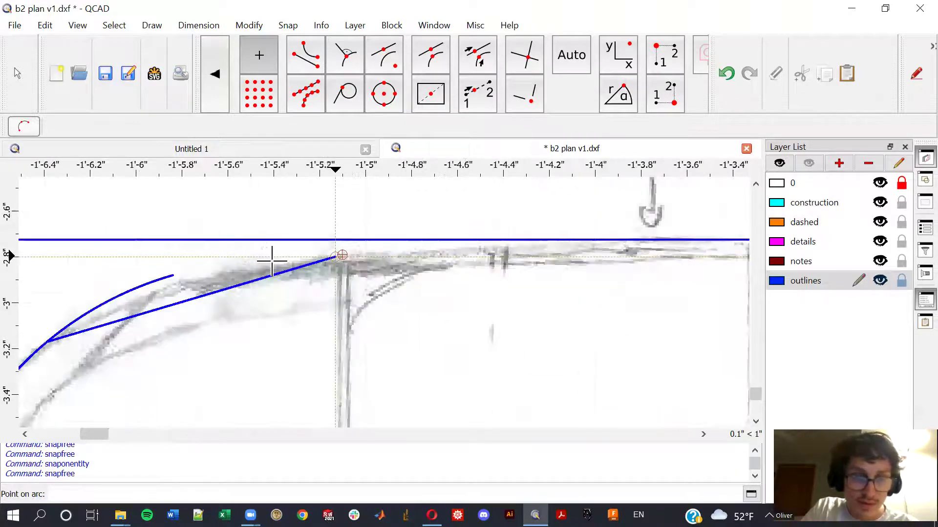
left_click(237, 258)
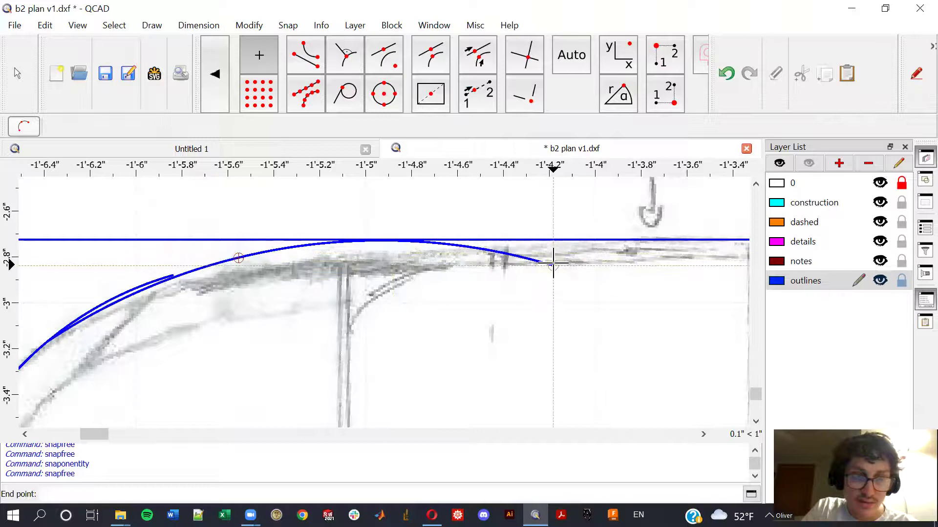
right_click(426, 257)
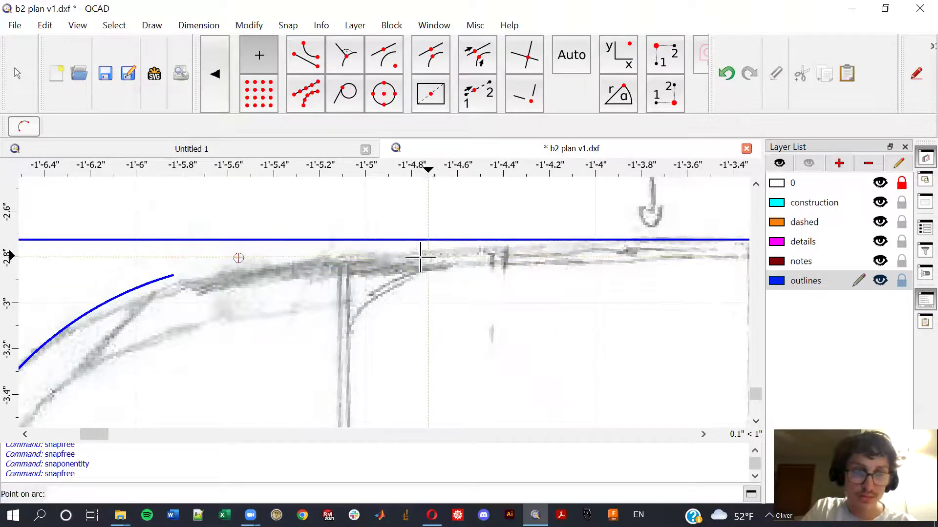
left_click(355, 251)
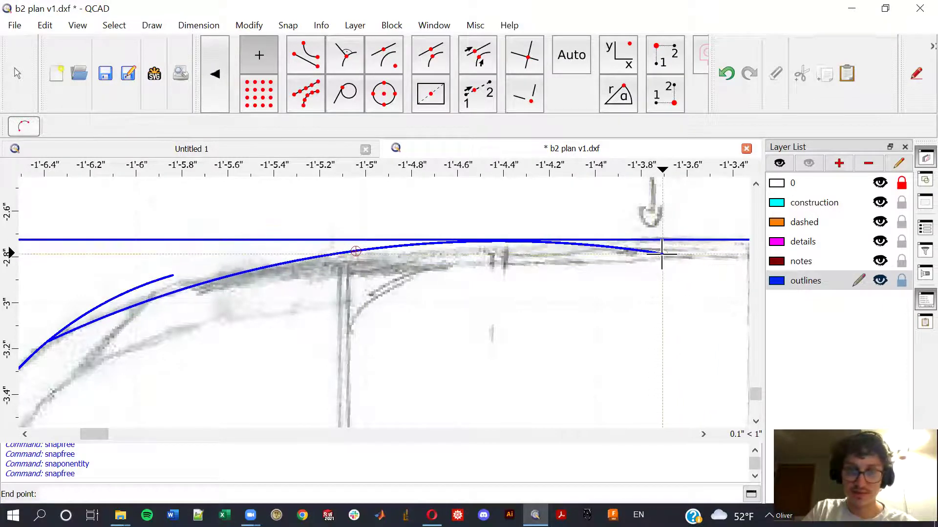
right_click(660, 254)
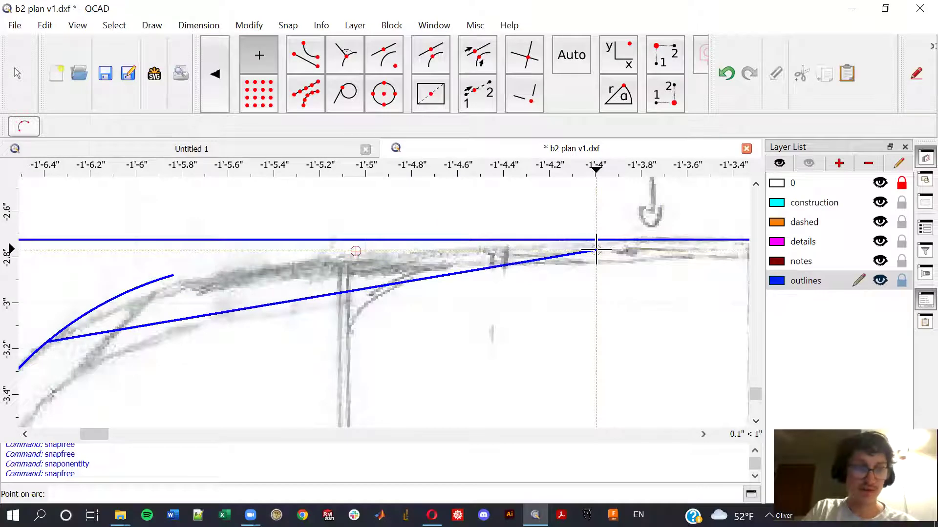
scroll(382, 293, "down", 2)
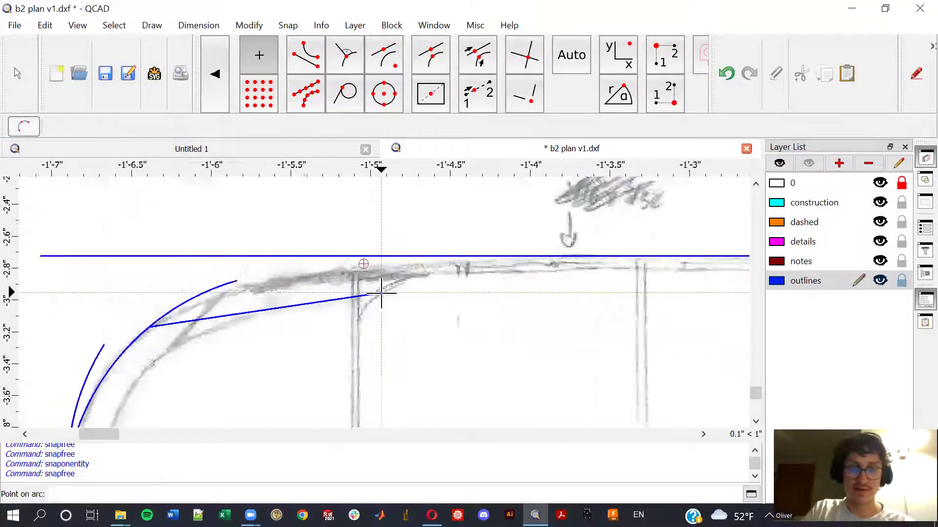
scroll(382, 293, "right", 1, "shift")
scroll(387, 294, "right", 1, "shift")
scroll(328, 303, "right", 1, "shift")
scroll(330, 299, "right", 1, "shift")
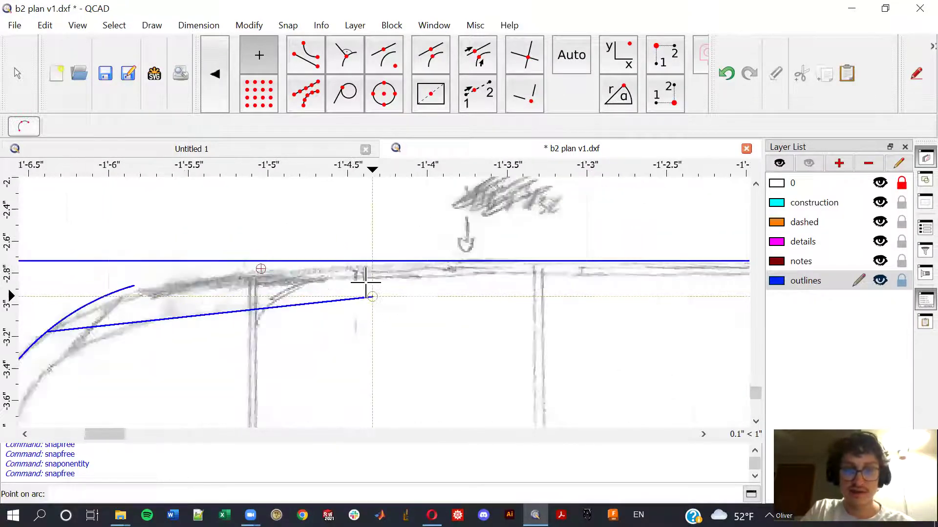
scroll(372, 296, "up", 1)
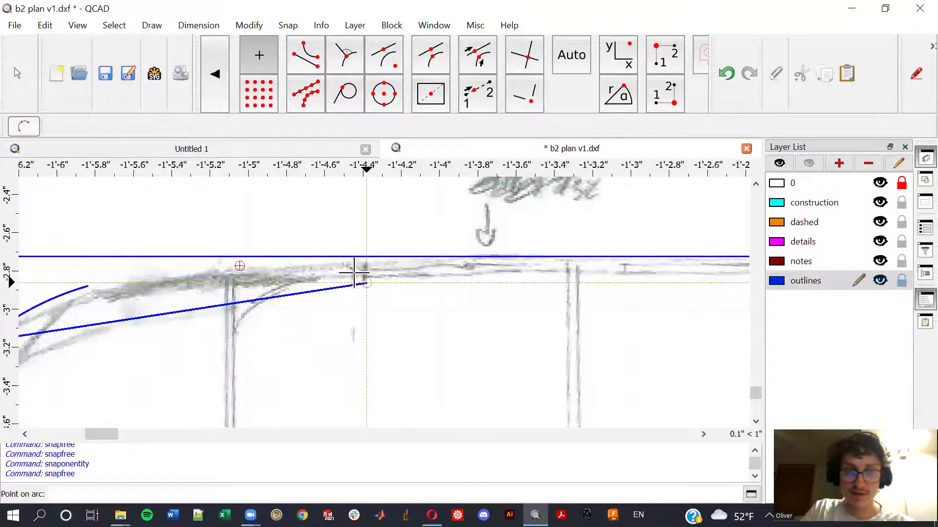
left_click(176, 280)
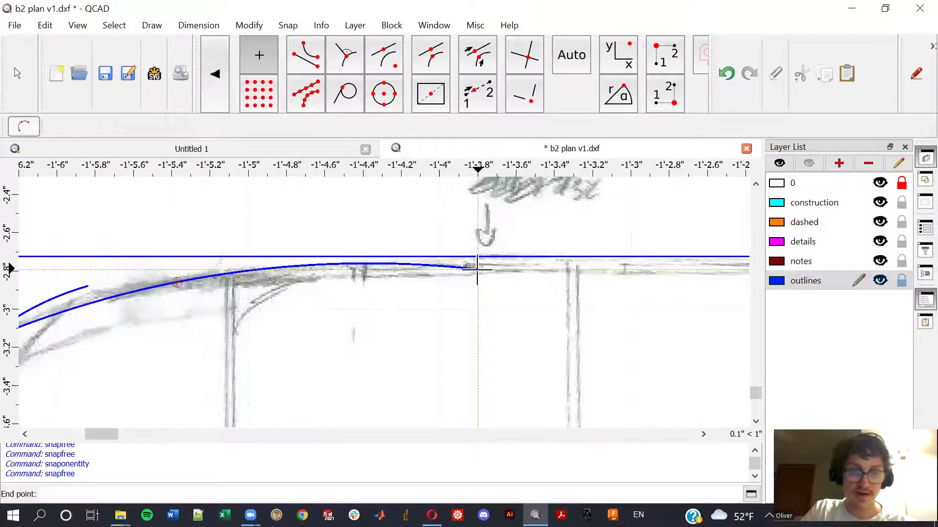
left_click(477, 268)
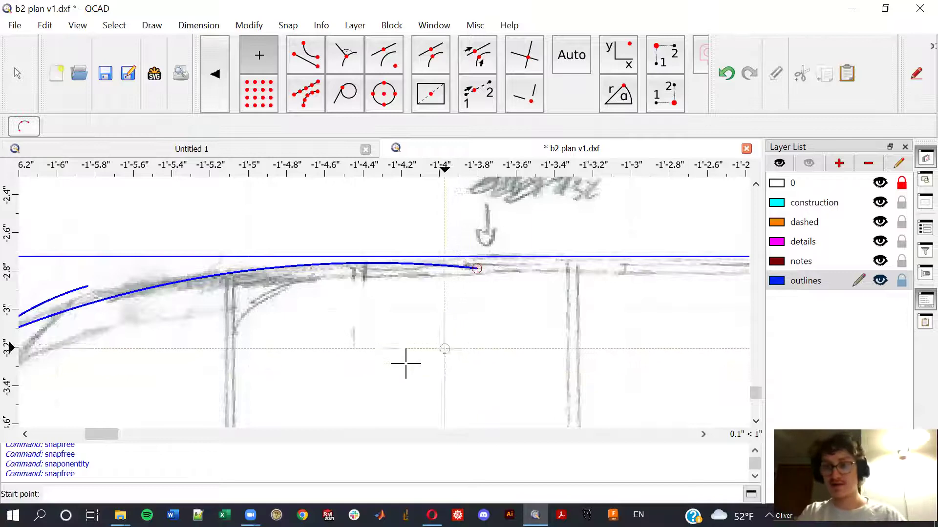
scroll(381, 348, "up", 1)
scroll(345, 335, "up", 1)
scroll(345, 335, "down", 1)
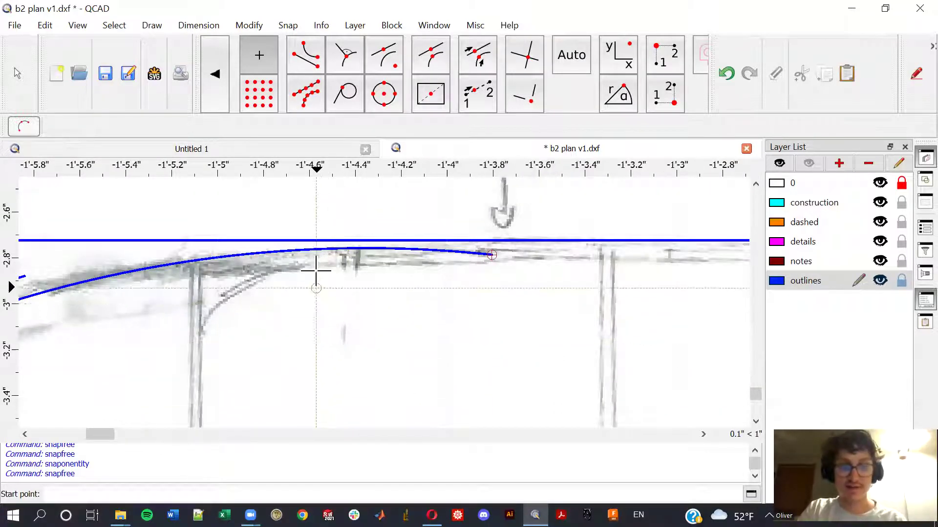
Step: Split the arc near -1'-4.8 and delete its right-hand piece
key("t")
key("n")
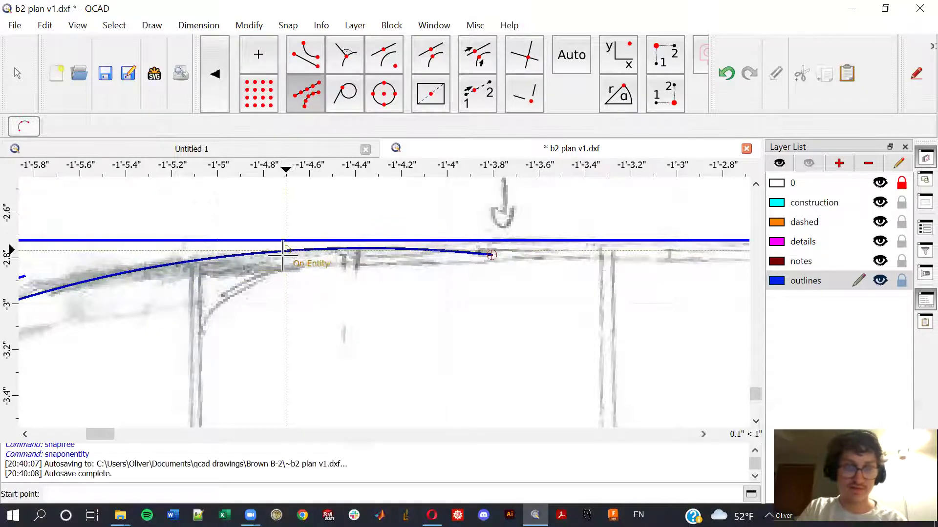
key("d")
key("i")
left_click(234, 258)
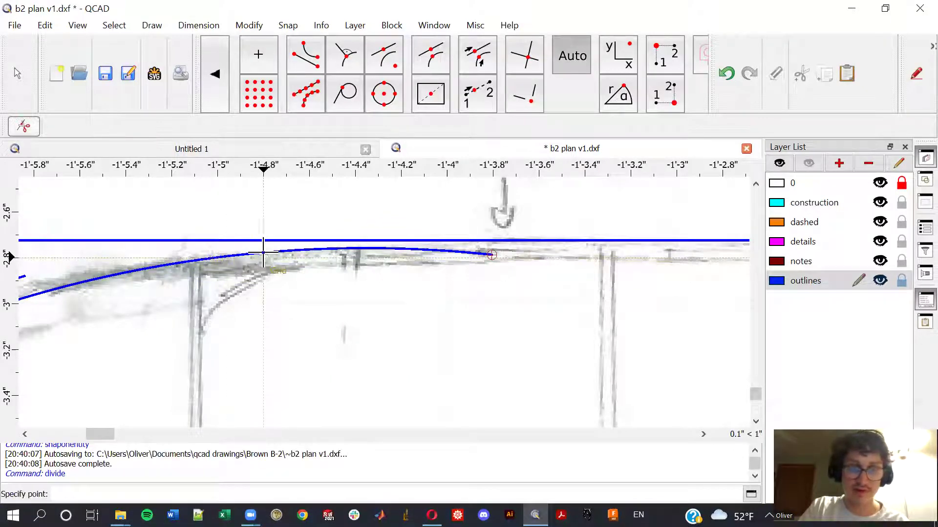
key("Escape")
key("Escape")
left_click(284, 254)
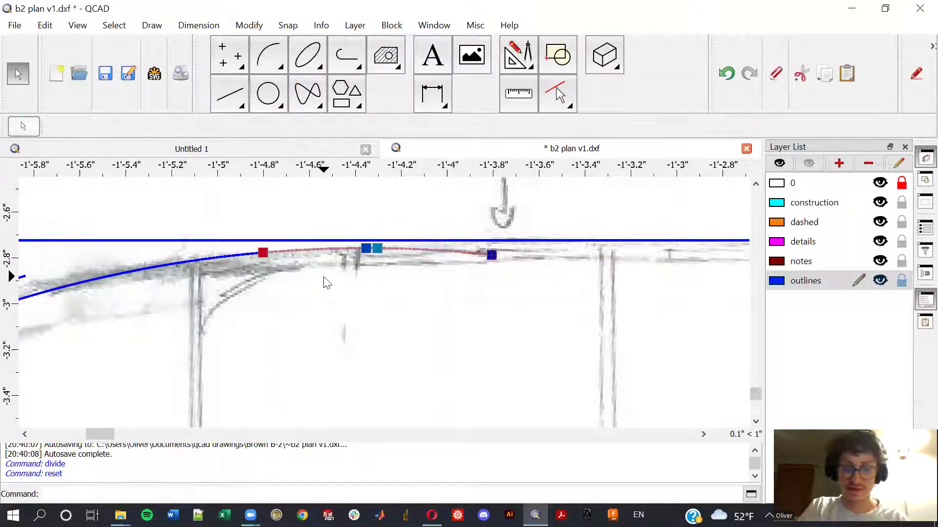
key("Delete")
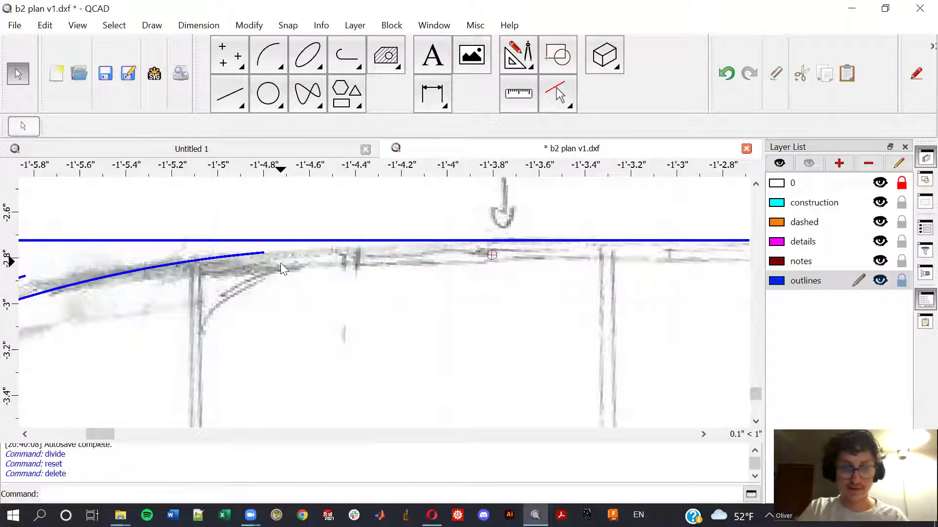
Step: Draw a flatter 3-point arc from the shortened arc, blending into the outline near -1'-2.2
key("a")
key("3")
left_click(263, 253)
scroll(438, 279, "down", 1)
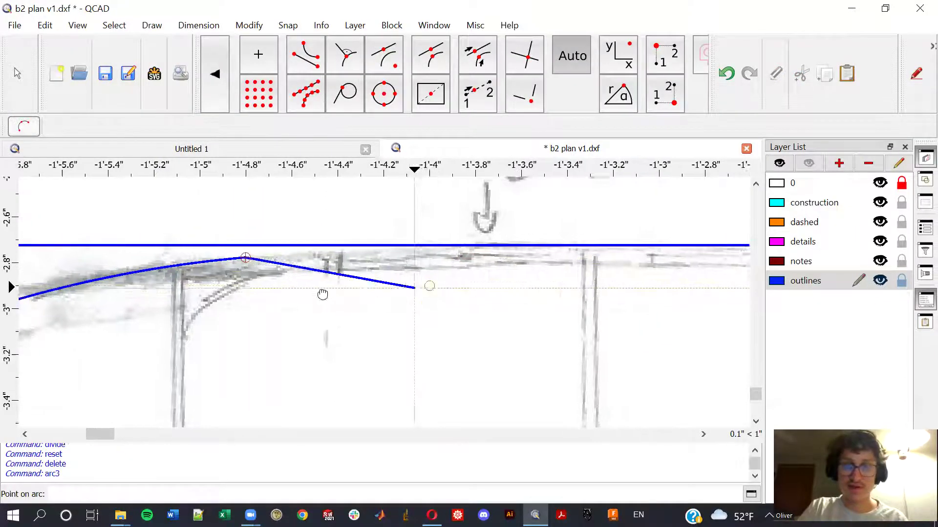
scroll(322, 293, "down", 1)
scroll(386, 308, "down", 1)
scroll(439, 275, "up", 1)
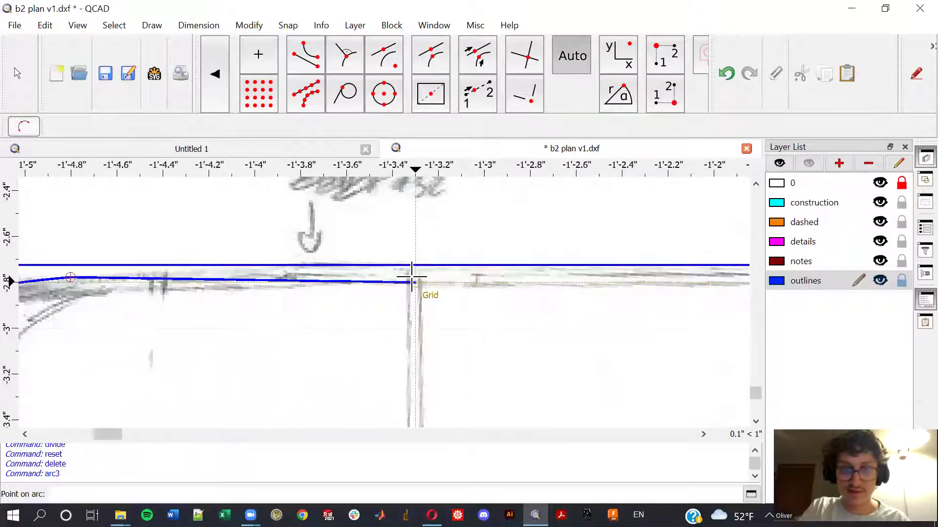
key("s")
key("e")
left_click(439, 262)
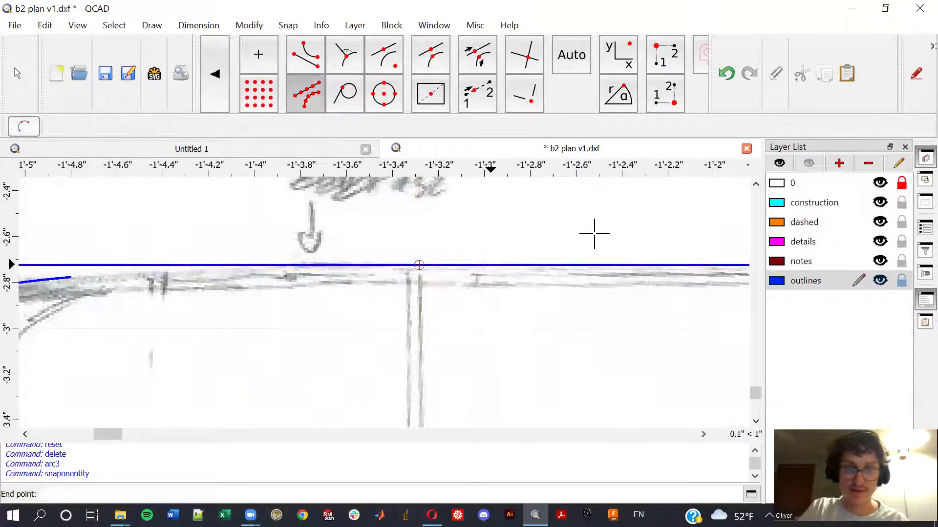
key("f")
key("r")
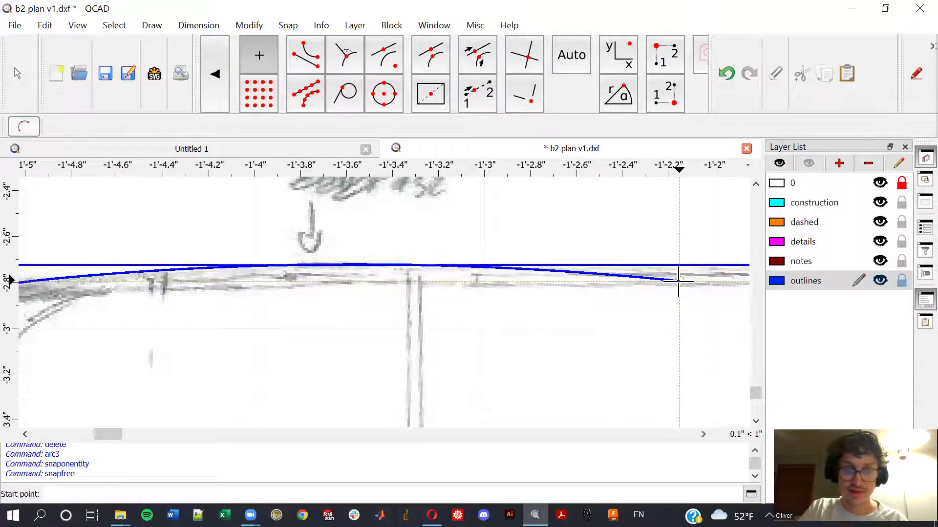
key("Escape")
key("b")
key("s")
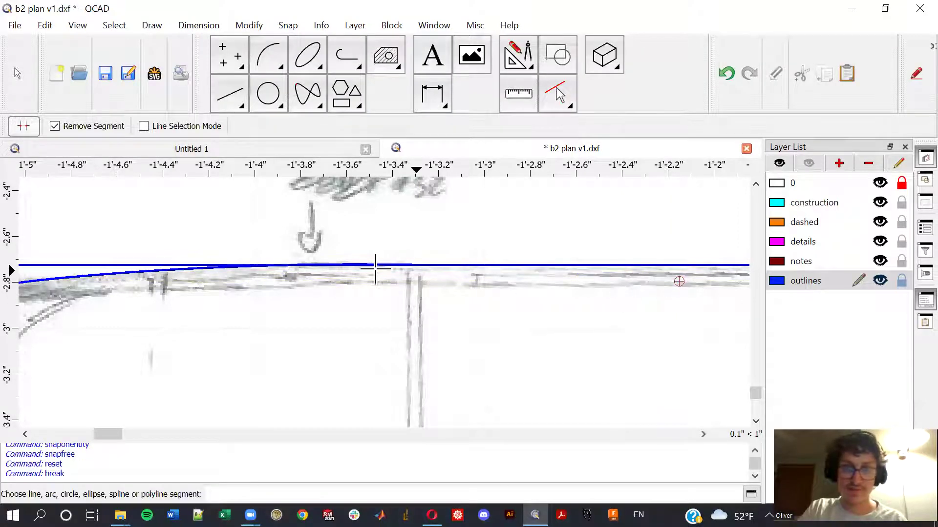
scroll(343, 271, "up", 3)
scroll(366, 261, "up", 3)
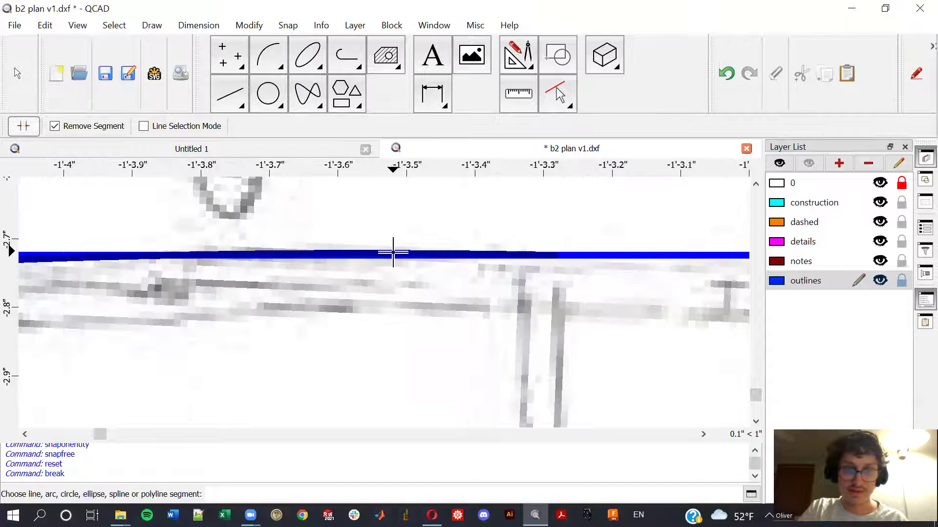
scroll(384, 266, "down", 2)
scroll(342, 286, "down", 2)
scroll(323, 262, "down", 1)
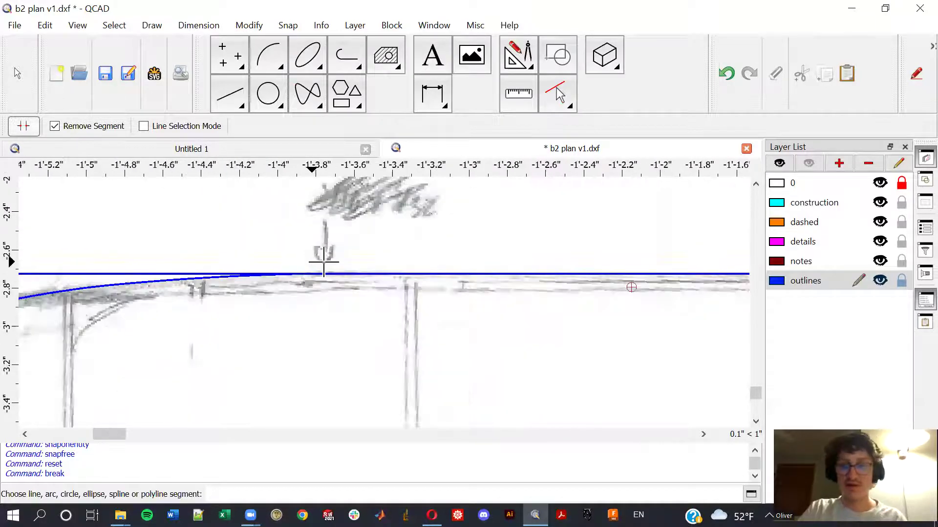
scroll(509, 299, "down", 2)
scroll(509, 299, "down", 1)
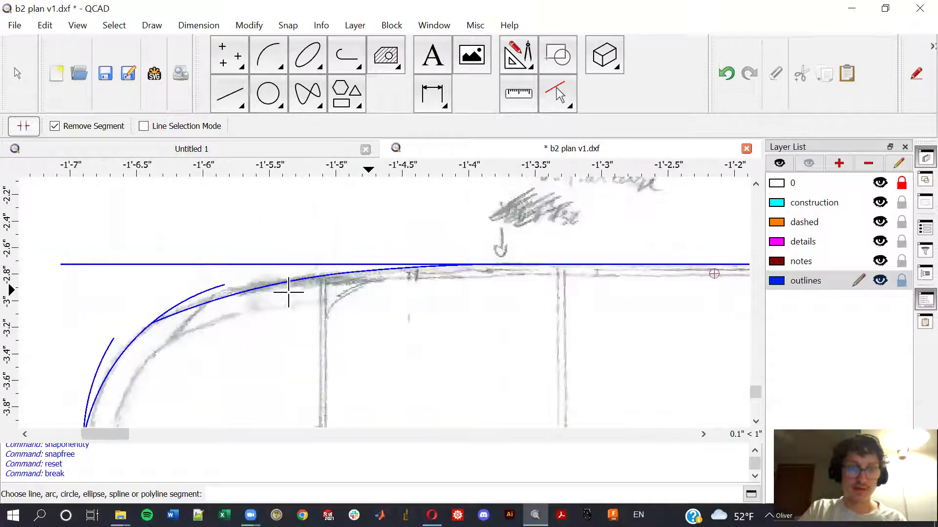
scroll(289, 291, "down", 1)
Step: Remove the straight outline stretch beyond the curved leading edge
left_click(241, 266)
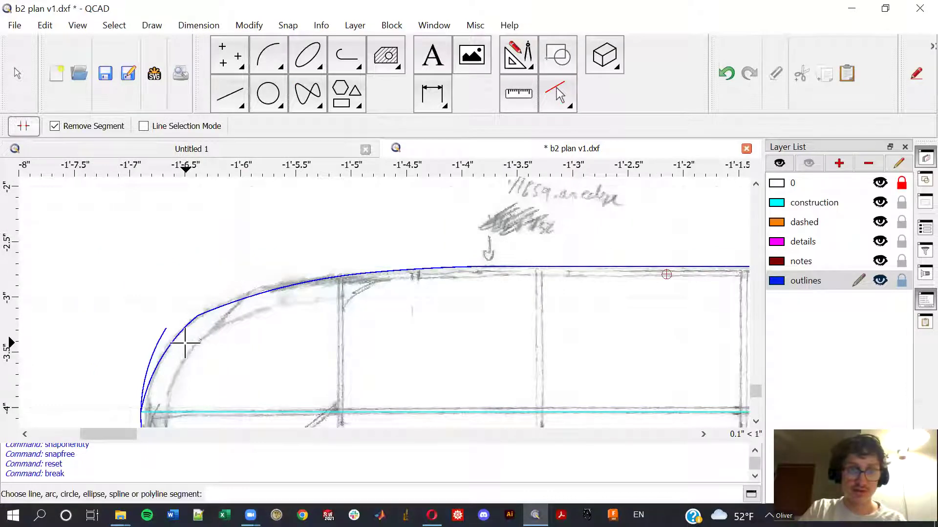
mouse_move(185, 345)
middle_mouse_down()
mouse_move(273, 308)
mouse_move(383, 183)
middle_mouse_up()
left_click(273, 309)
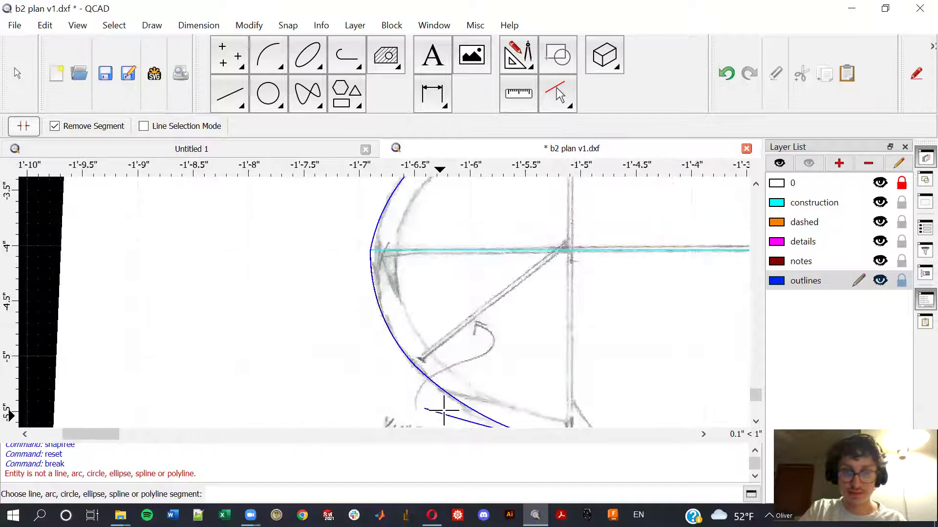
middle_click_drag(445, 416, 429, 282)
scroll(450, 334, "down", 3)
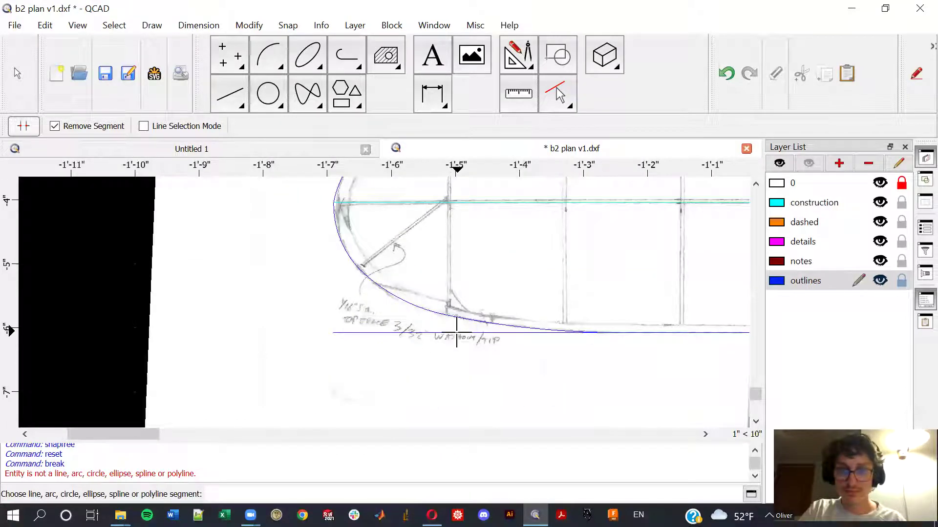
Step: Hide the construction layer
left_click(880, 202)
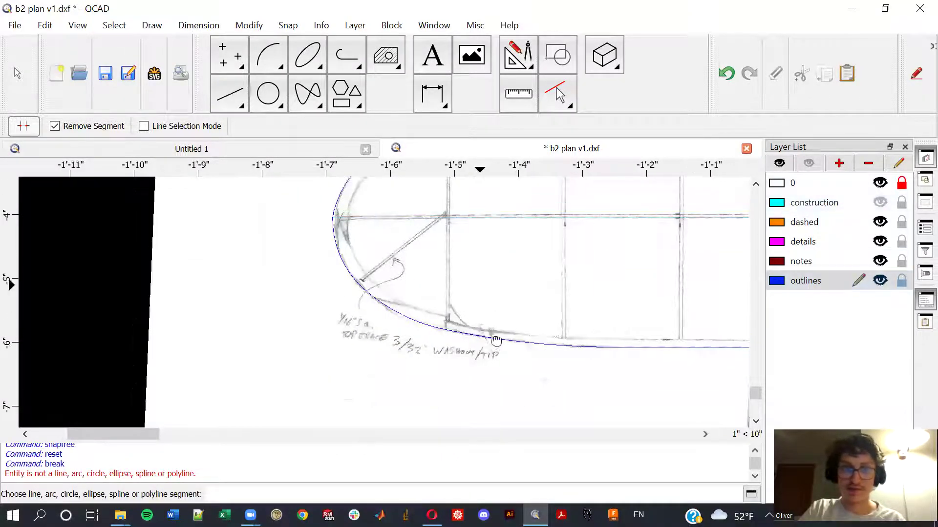
middle_click_drag(336, 197, 351, 282)
scroll(354, 280, "up", 3)
scroll(357, 278, "up", 3)
key("r")
key("n")
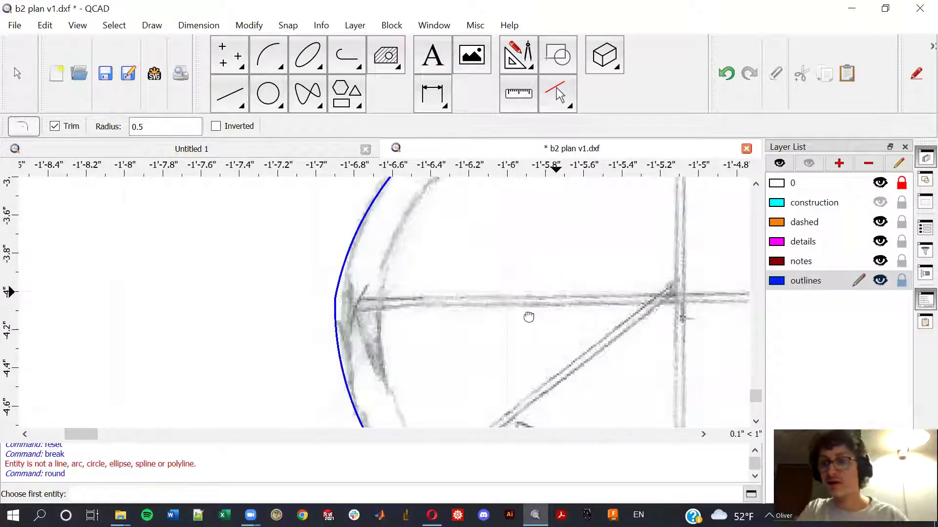
scroll(516, 327, "up", 2)
scroll(516, 327, "right", 2)
scroll(440, 304, "up", 2)
scroll(439, 304, "right", 1)
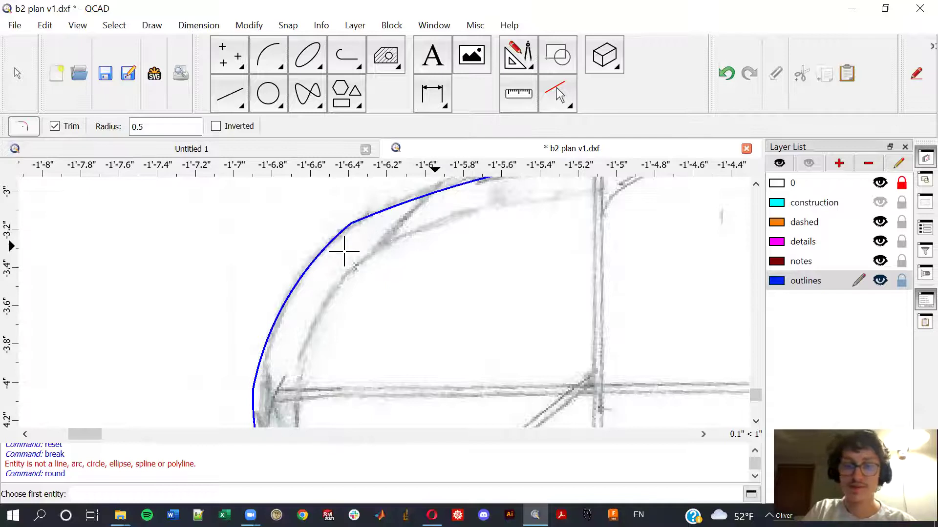
scroll(349, 234, "up", 1)
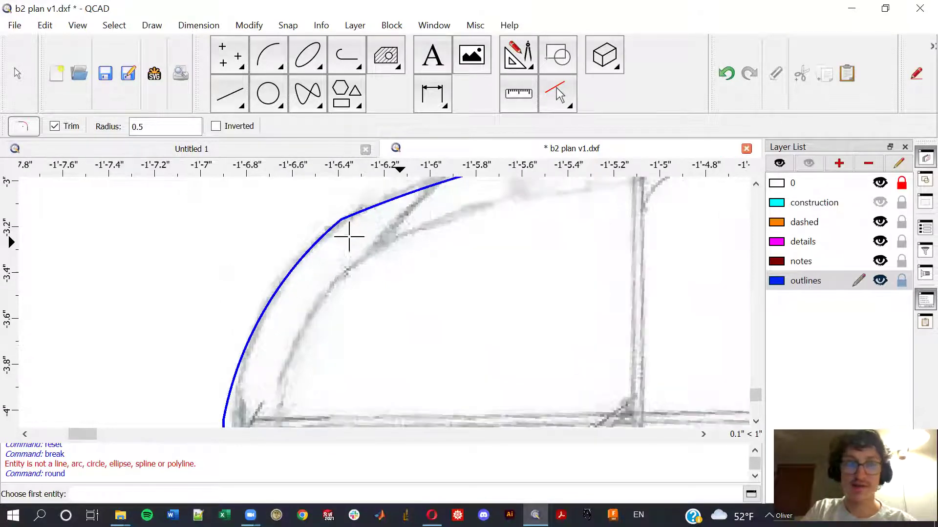
Step: Edit the rounding radius, round two tip curves, then undo that round
double_click(139, 126)
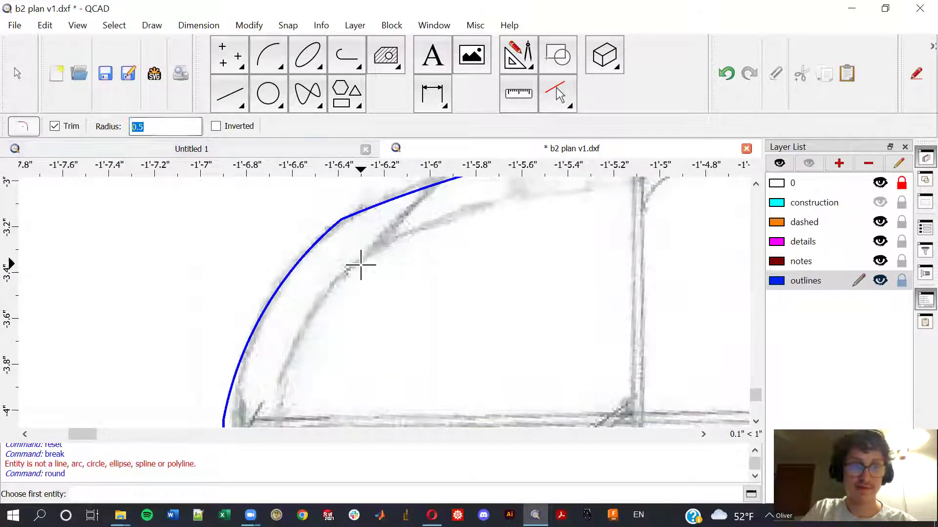
type("1")
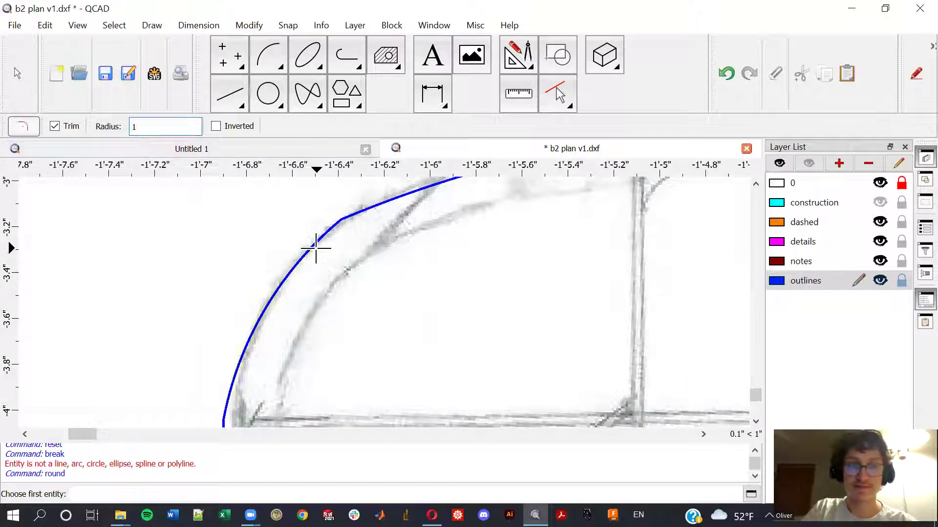
left_click(316, 249)
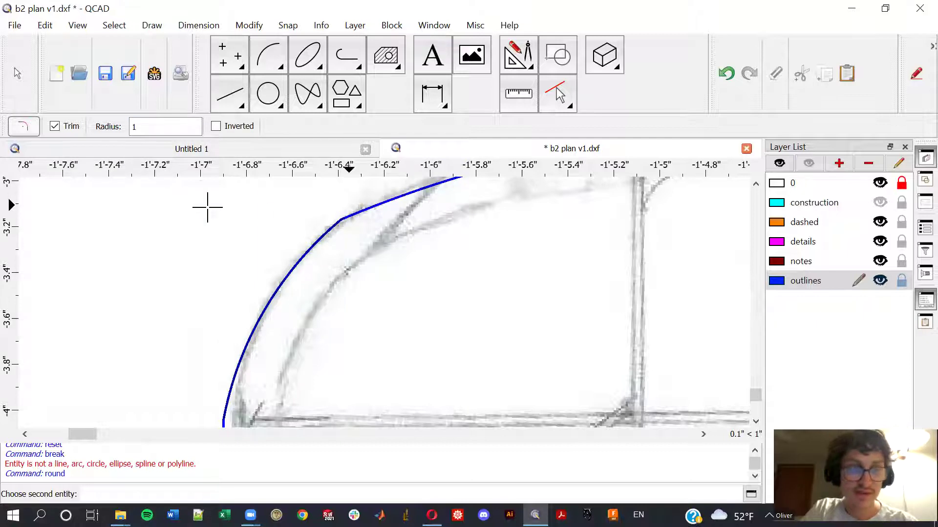
left_click(390, 202)
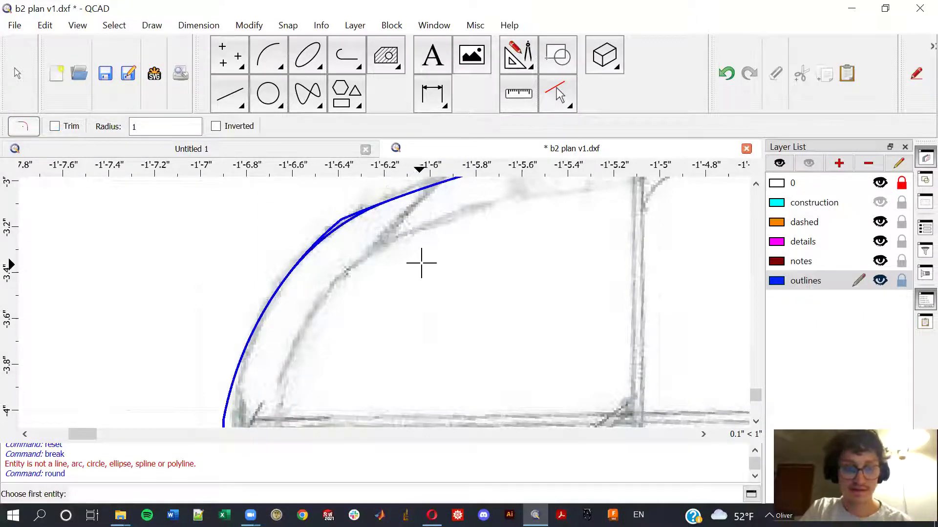
key("ctrl+z")
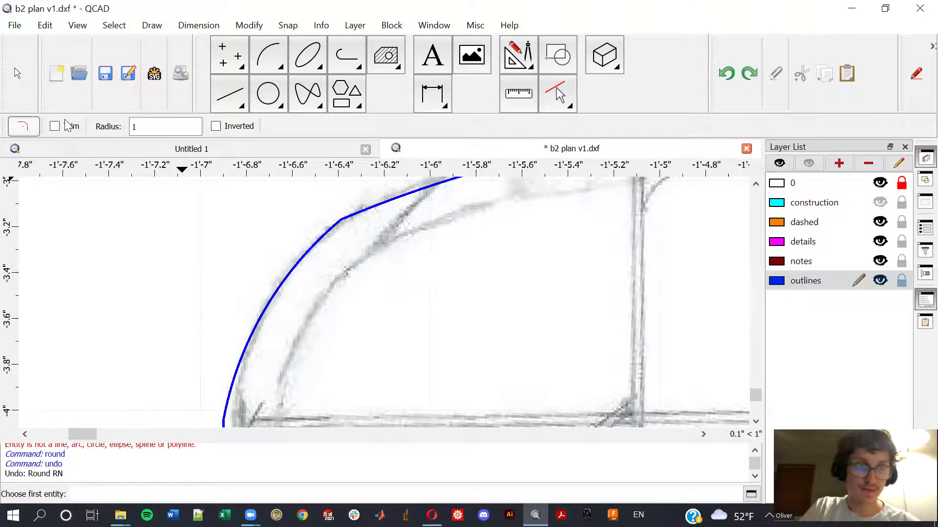
Step: Retry rounding the kink at the wing tip, then cancel Round without changes
left_click(325, 238)
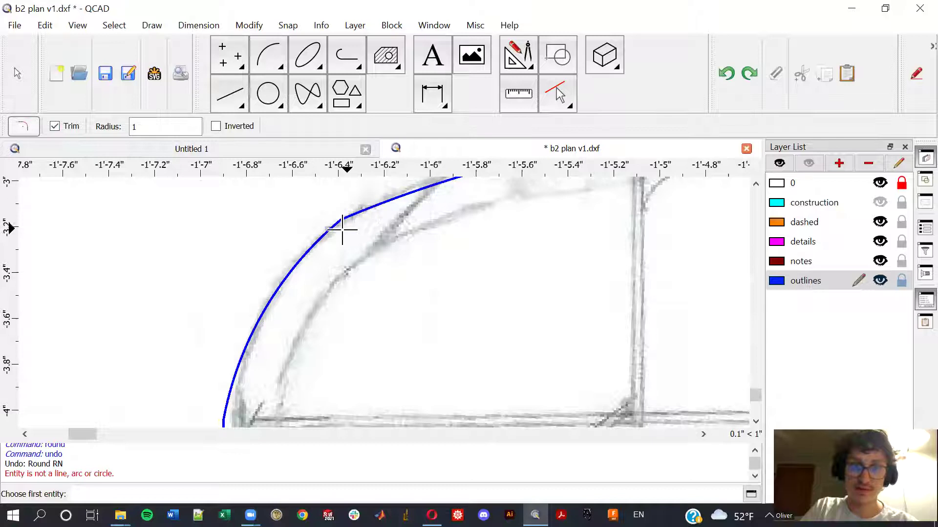
left_click(331, 229)
left_click(368, 211)
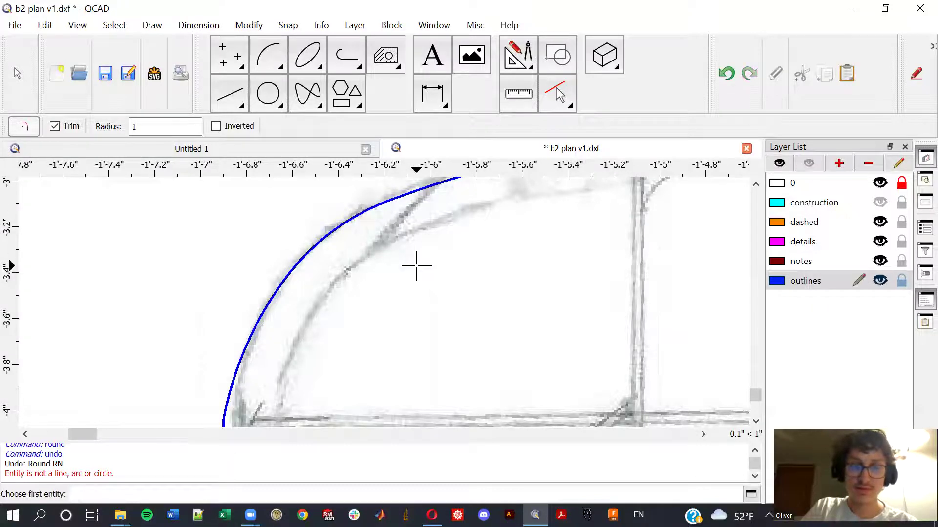
scroll(416, 265, "down", 1)
scroll(415, 227, "up", 1)
scroll(415, 226, "up", 1)
scroll(576, 261, "down", 1)
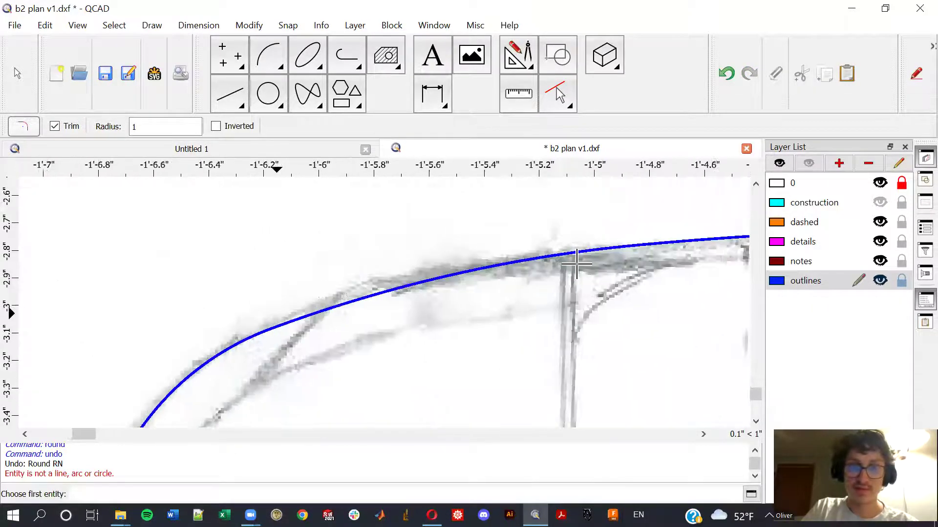
scroll(335, 352, "down", 1)
scroll(335, 352, "down", 1)
scroll(393, 335, "down", 1)
mouse_move(393, 335)
middle_mouse_down()
mouse_move(408, 323)
mouse_move(412, 286)
middle_mouse_up()
scroll(413, 287, "up", 2)
scroll(360, 256, "up", 1)
scroll(350, 235, "up", 3)
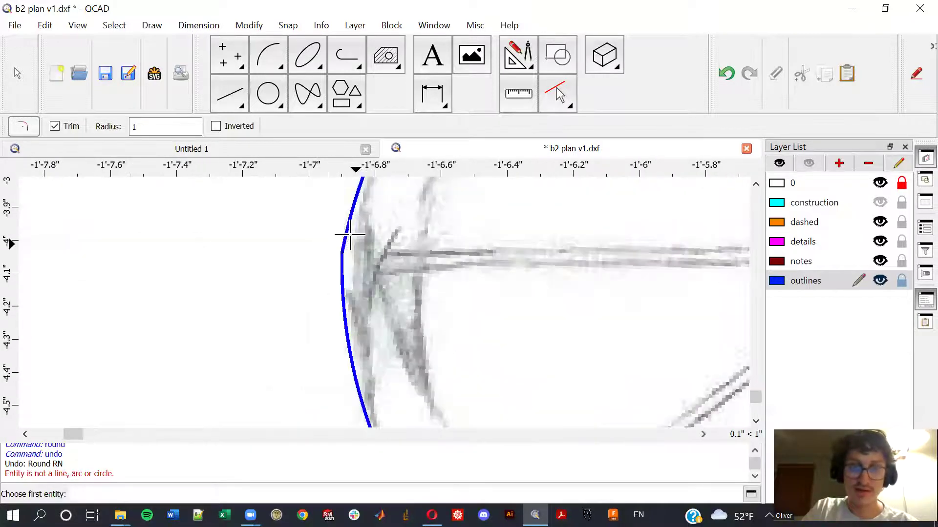
left_click(351, 235)
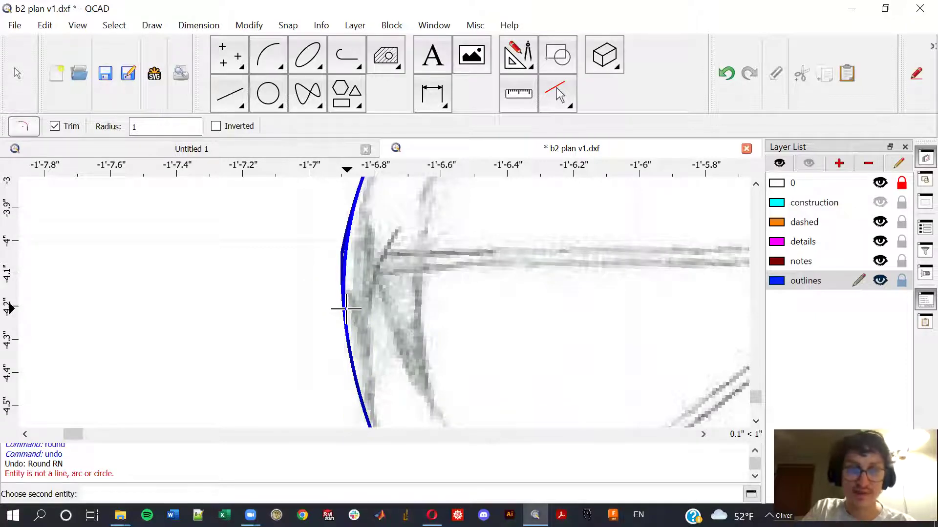
right_click(345, 308)
scroll(393, 294, "down", 2)
scroll(450, 310, "down", 1)
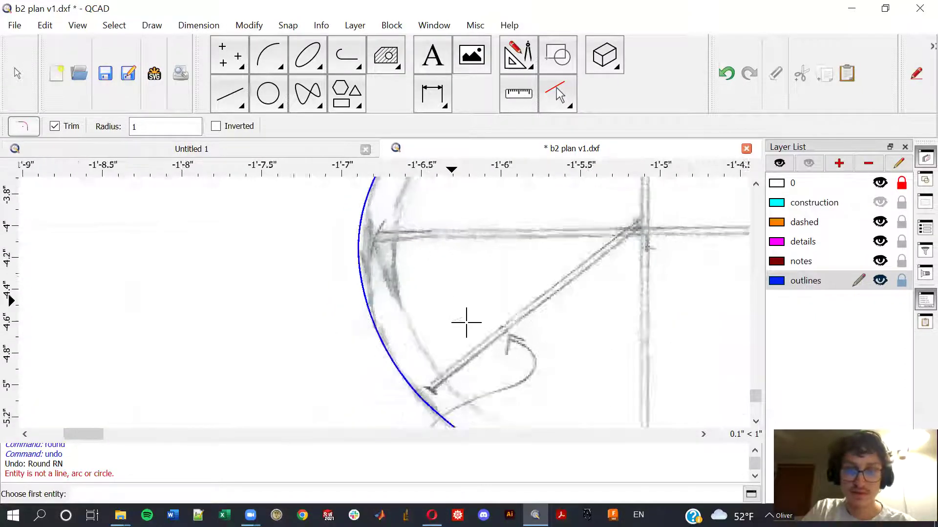
scroll(466, 322, "down", 1)
scroll(404, 283, "down", 1)
scroll(488, 287, "down", 1)
scroll(360, 318, "down", 1)
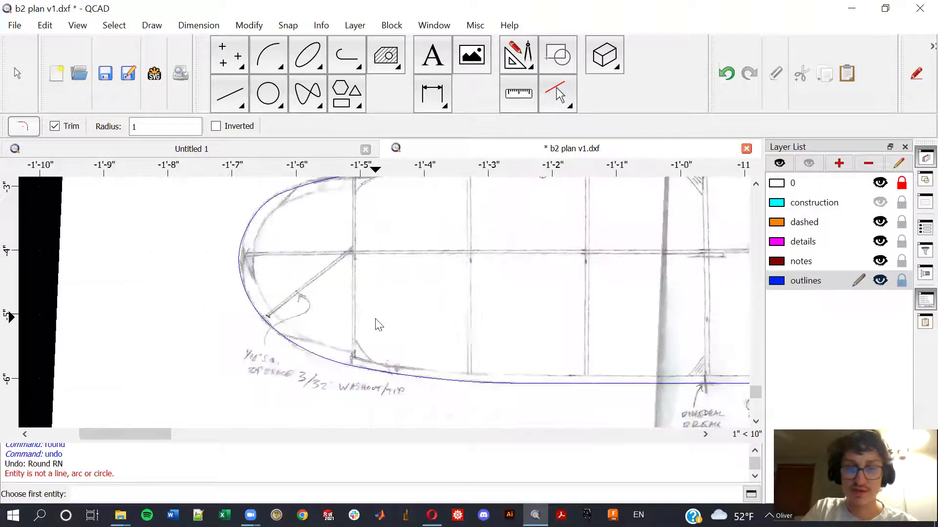
right_click(376, 324)
scroll(377, 334, "down", 1)
scroll(383, 349, "down", 1)
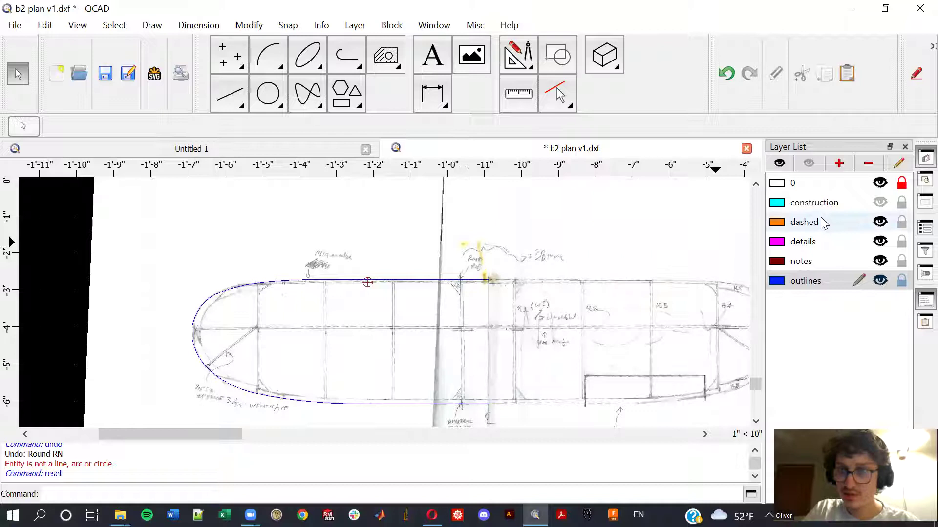
Step: Show the construction layer again so its cyan reference lines cross the wing
left_click(880, 202)
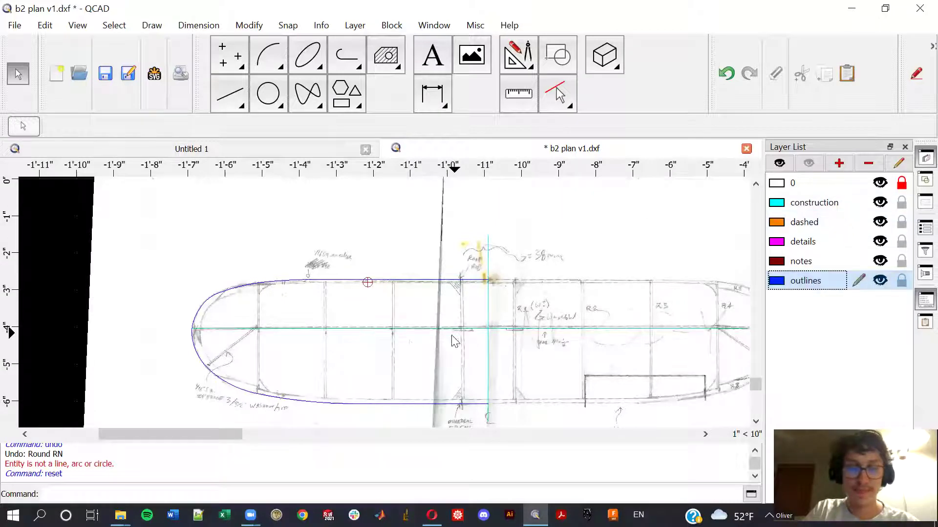
scroll(392, 352, "up", 1)
scroll(390, 353, "up", 1)
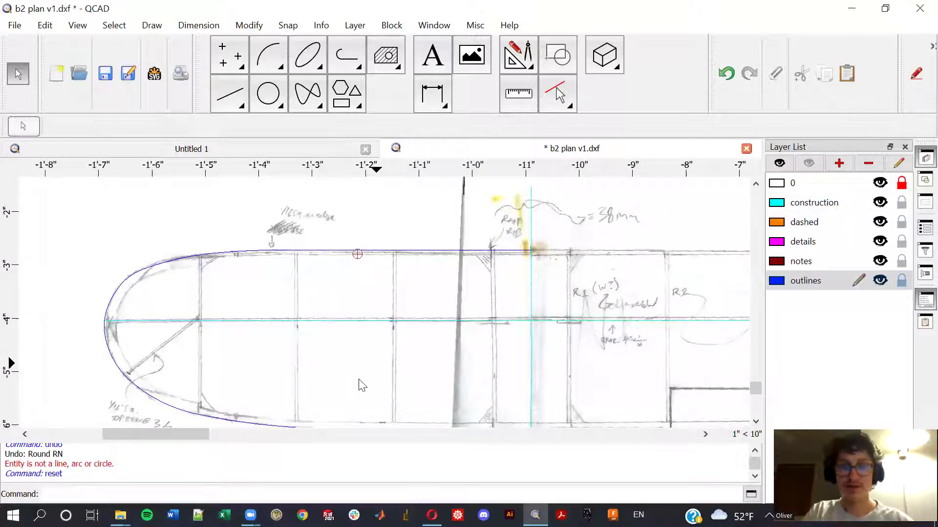
middle_click_drag(331, 381, 310, 349)
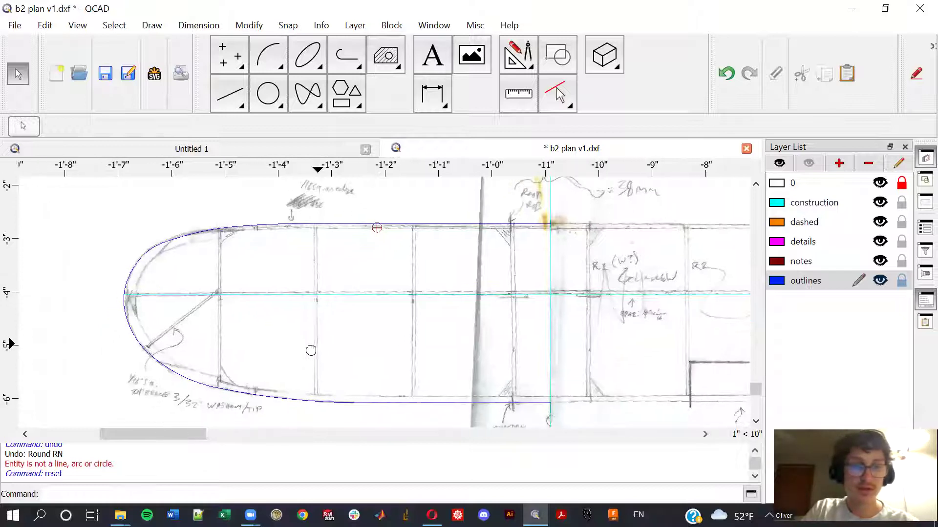
scroll(471, 349, "down", 1)
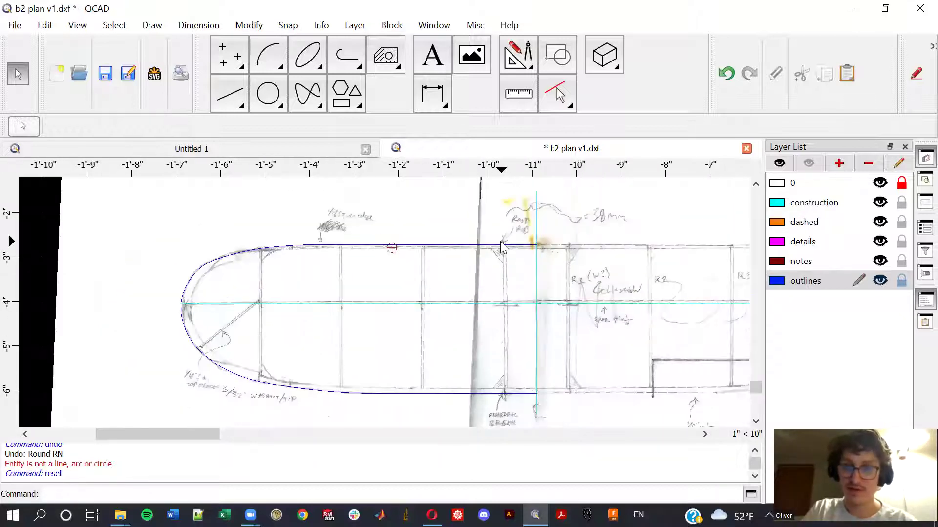
scroll(501, 390, "up", 1)
scroll(502, 390, "up", 3)
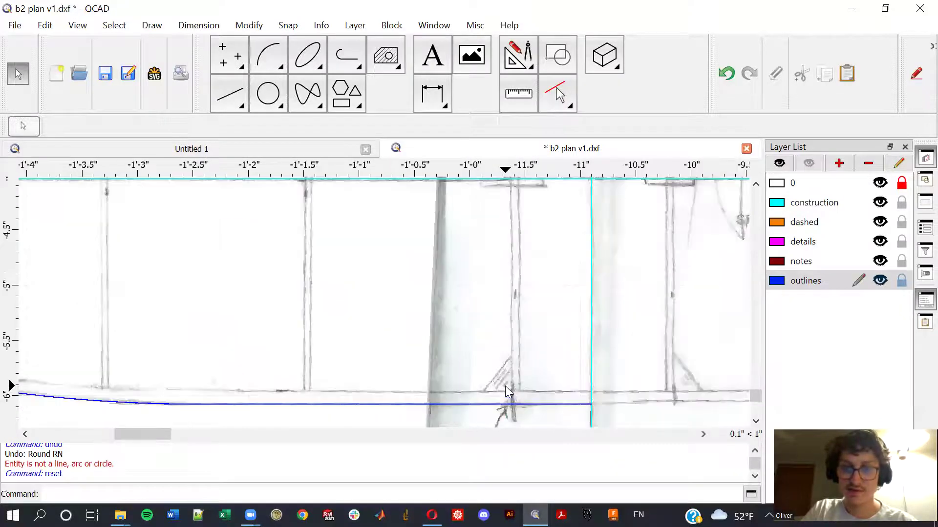
scroll(512, 394, "up", 2)
scroll(509, 385, "down", 1)
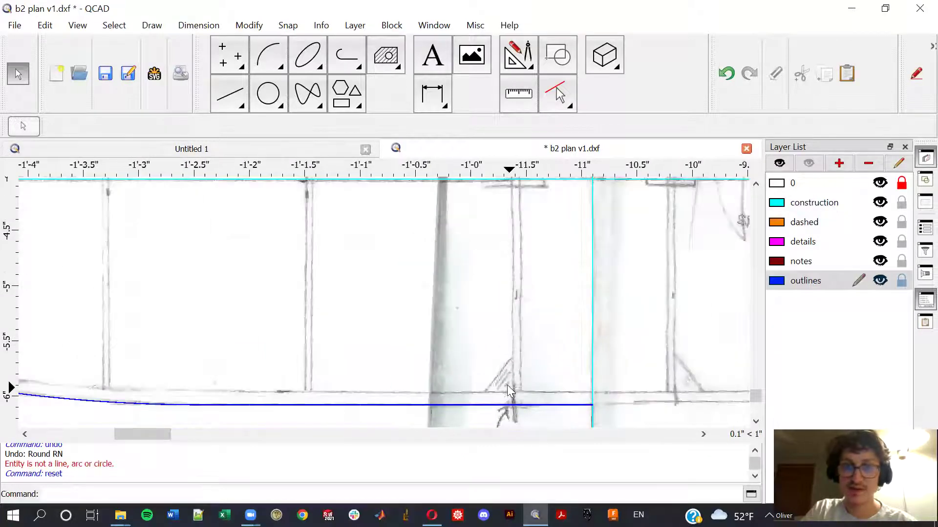
scroll(491, 366, "down", 4)
scroll(472, 345, "down", 3)
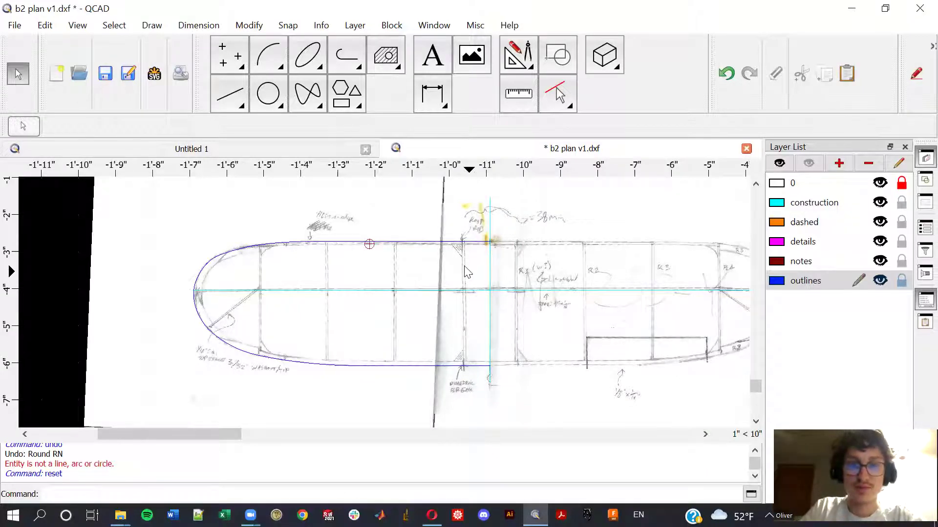
scroll(339, 262, "up", 2)
scroll(341, 251, "up", 3)
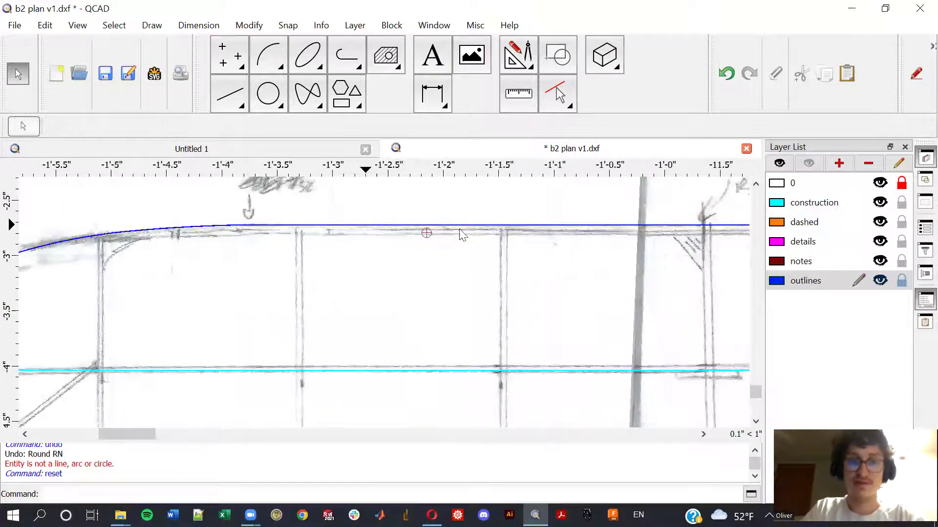
scroll(545, 220, "down", 3)
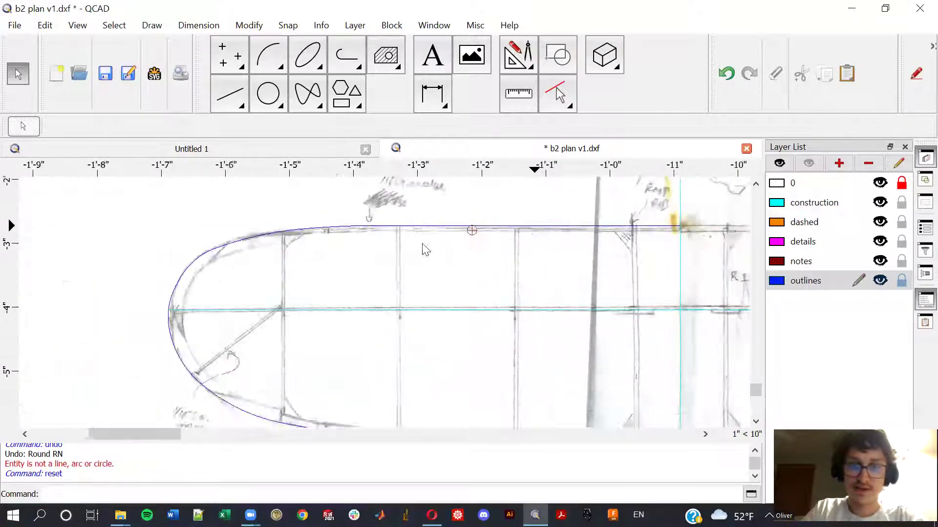
scroll(422, 250, "down", 1)
Step: Offset the blue wing outline outward by 0.0625 and set Polyline Mode to single segments
key("o")
key("f")
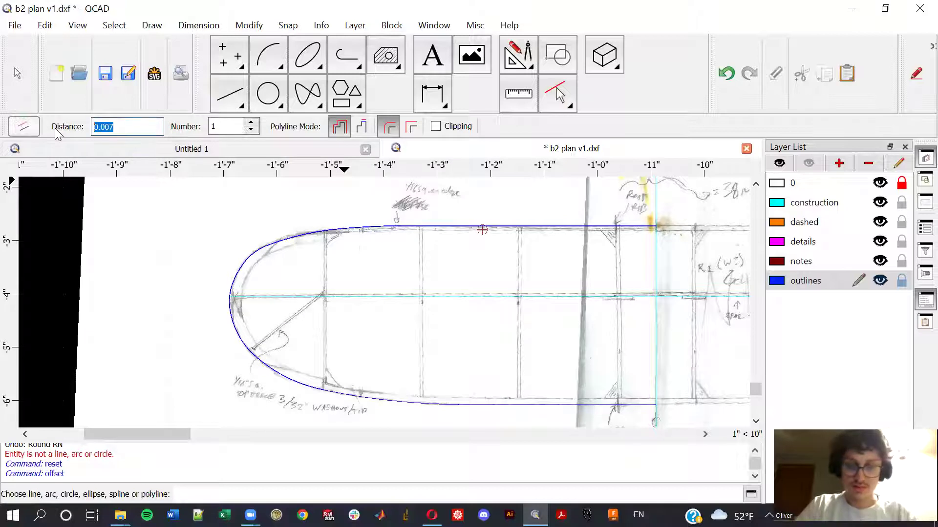
type("0.0625")
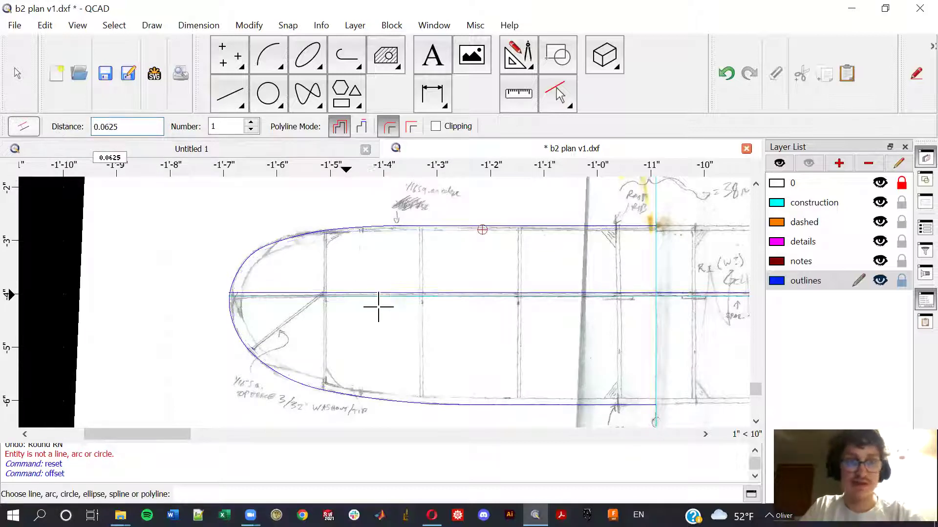
scroll(381, 308, "up", 3)
scroll(398, 367, "up", 1)
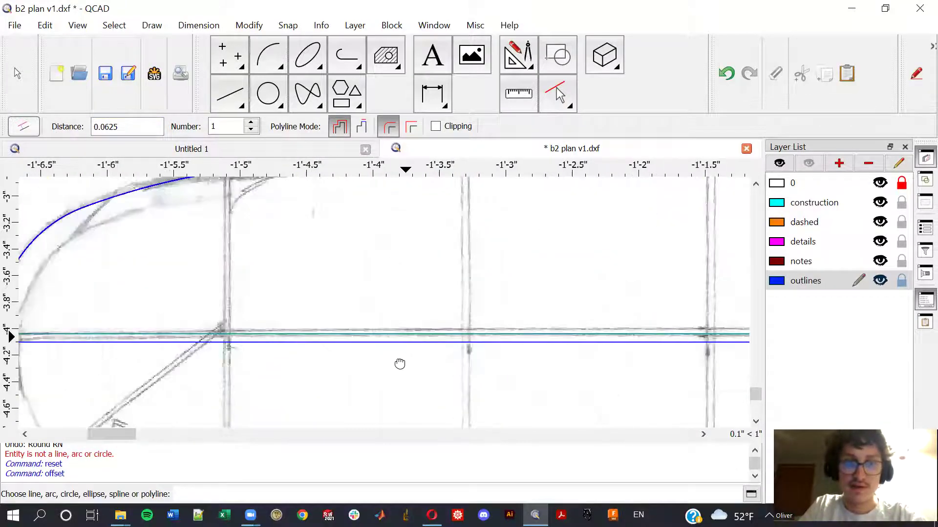
scroll(398, 257, "up", 2)
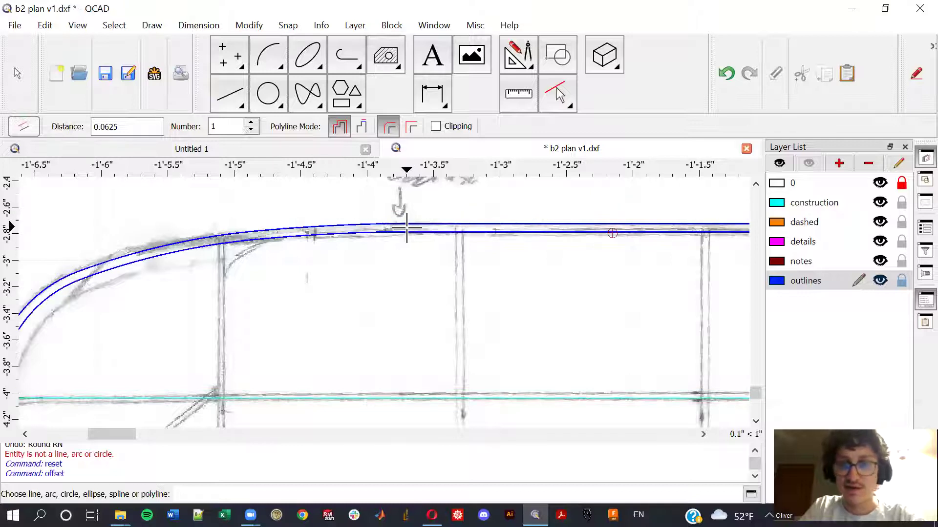
scroll(407, 229, "down", 2)
scroll(403, 242, "down", 1)
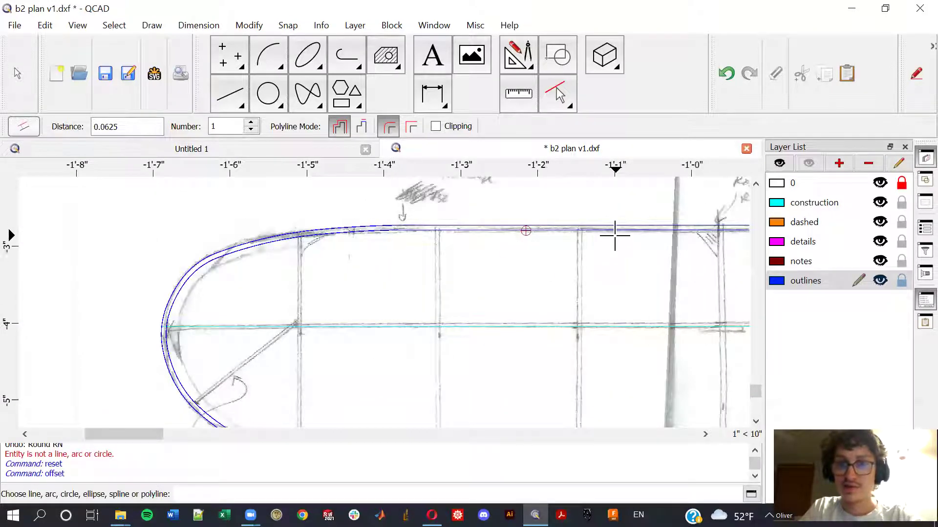
middle_click_drag(615, 234, 443, 289)
scroll(263, 210, "down", 1)
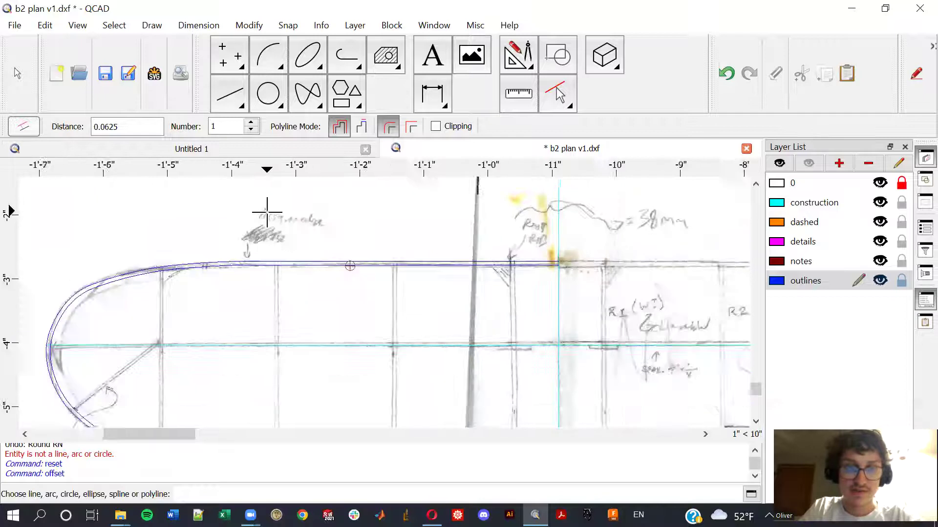
scroll(266, 210, "up", 1)
scroll(265, 213, "up", 1)
scroll(267, 220, "up", 1)
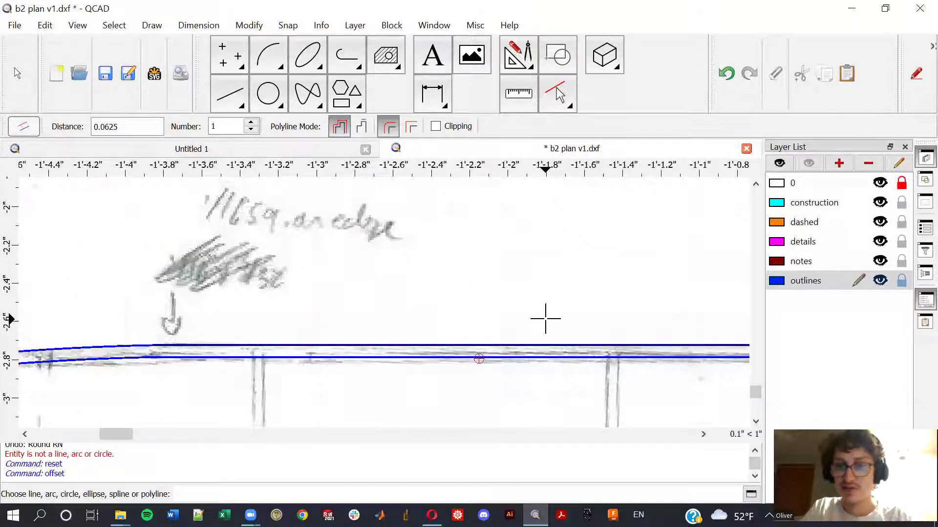
scroll(506, 287, "down", 2)
scroll(486, 335, "down", 1)
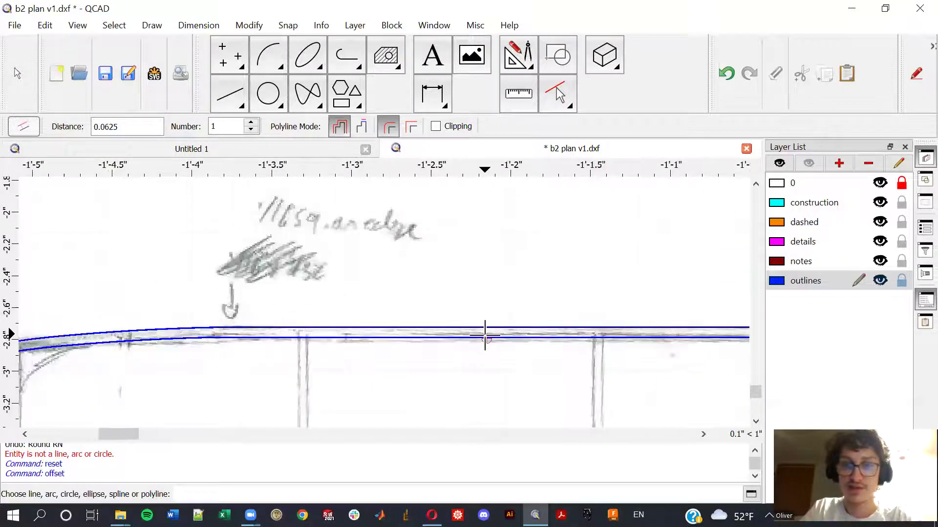
scroll(488, 336, "down", 1)
scroll(481, 337, "up", 1)
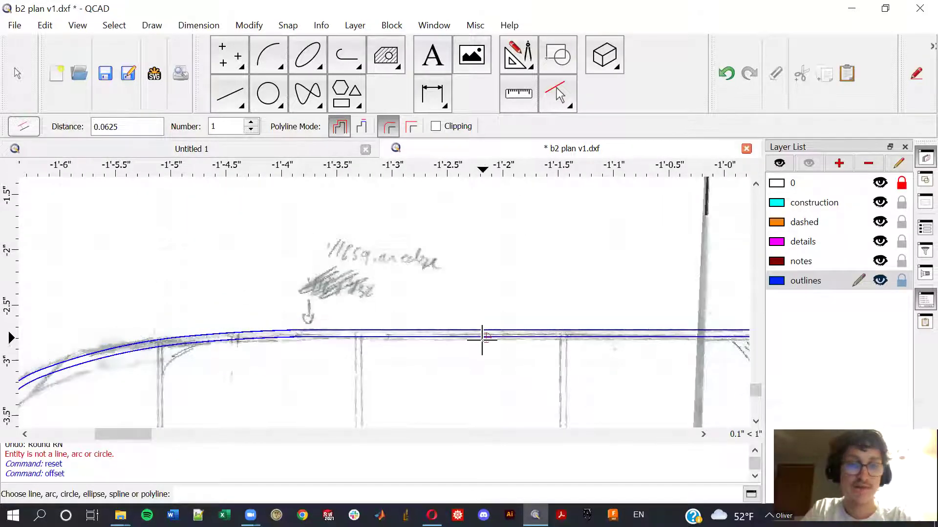
scroll(481, 337, "up", 2)
scroll(482, 335, "down", 1)
scroll(482, 336, "down", 2)
middle_click_drag(486, 388, 459, 323)
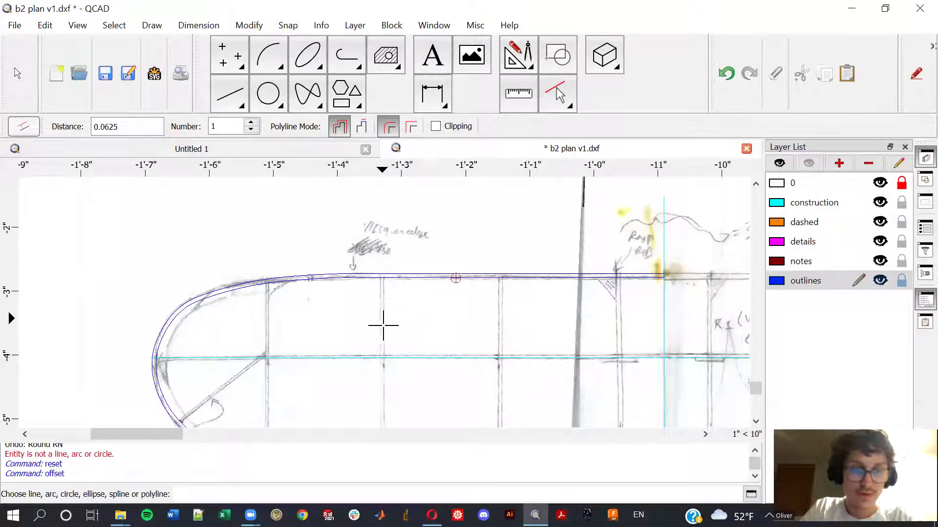
middle_click_drag(382, 325, 352, 283)
mouse_move(410, 351)
middle_mouse_down()
mouse_move(386, 316)
mouse_move(406, 302)
middle_mouse_up()
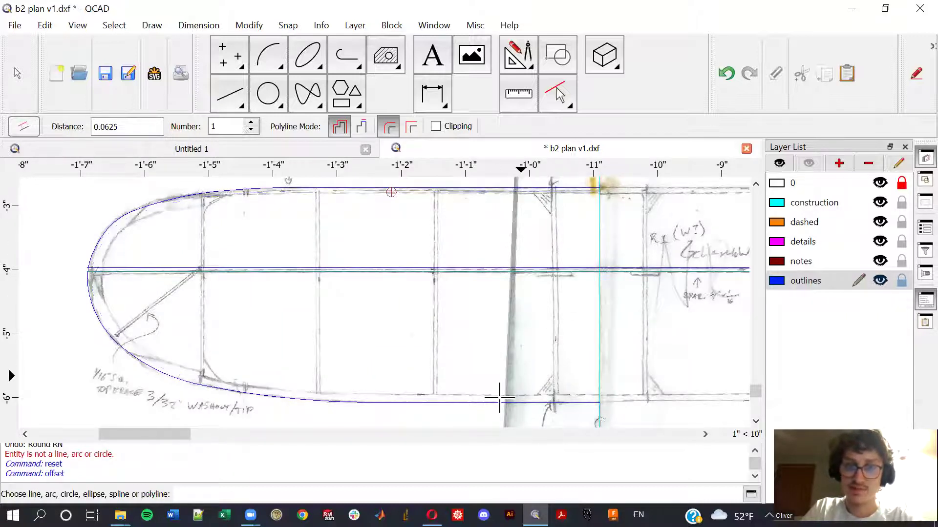
left_click(406, 192)
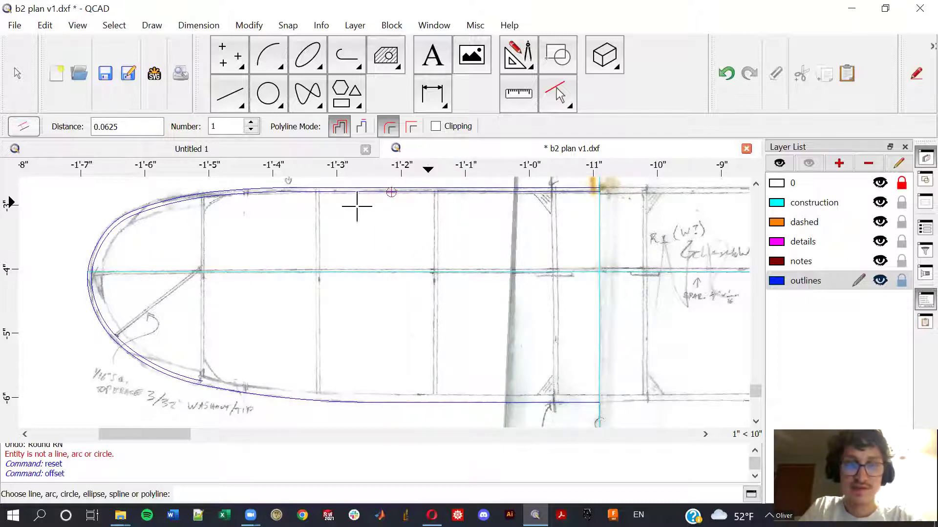
left_click(360, 127)
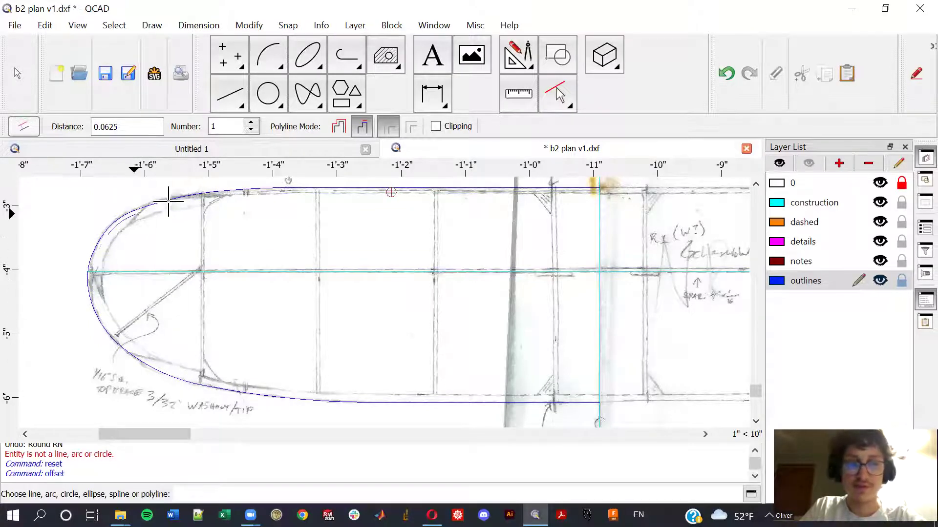
scroll(400, 259, "up", 1)
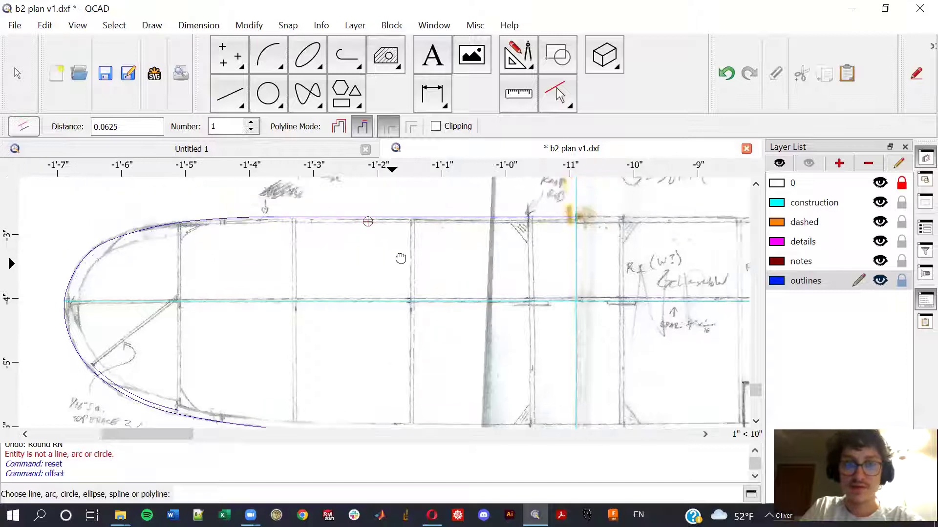
scroll(400, 260, "up", 1)
scroll(490, 246, "up", 1)
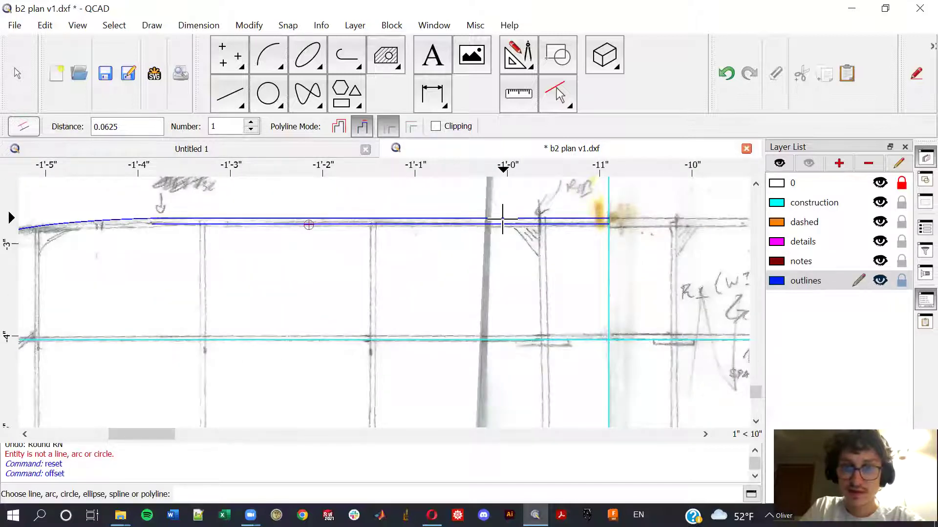
scroll(422, 306, "down", 2)
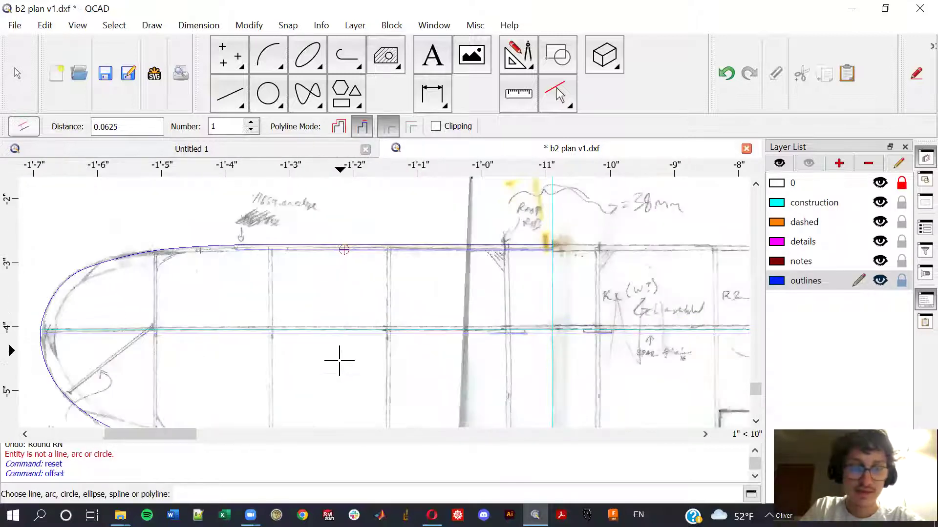
scroll(276, 254, "up", 1)
scroll(276, 253, "up", 1)
scroll(266, 266, "up", 1)
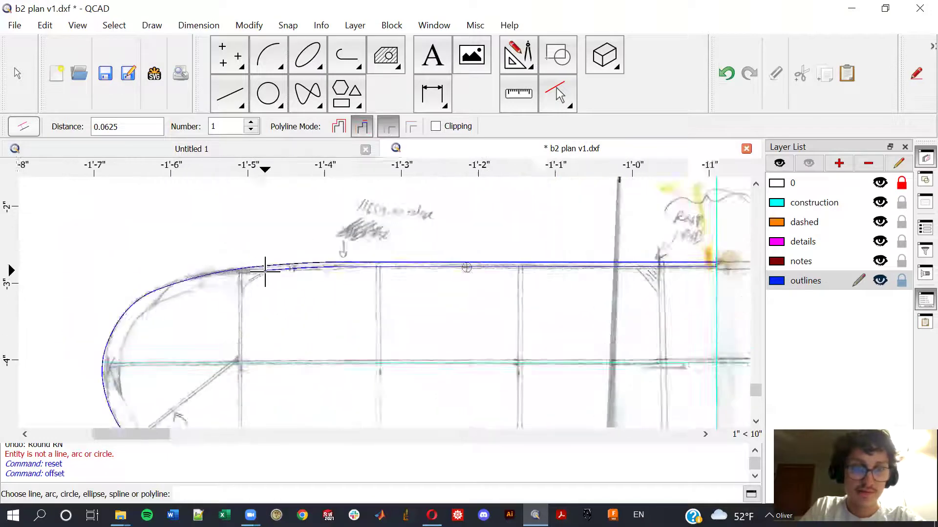
scroll(268, 262, "up", 1)
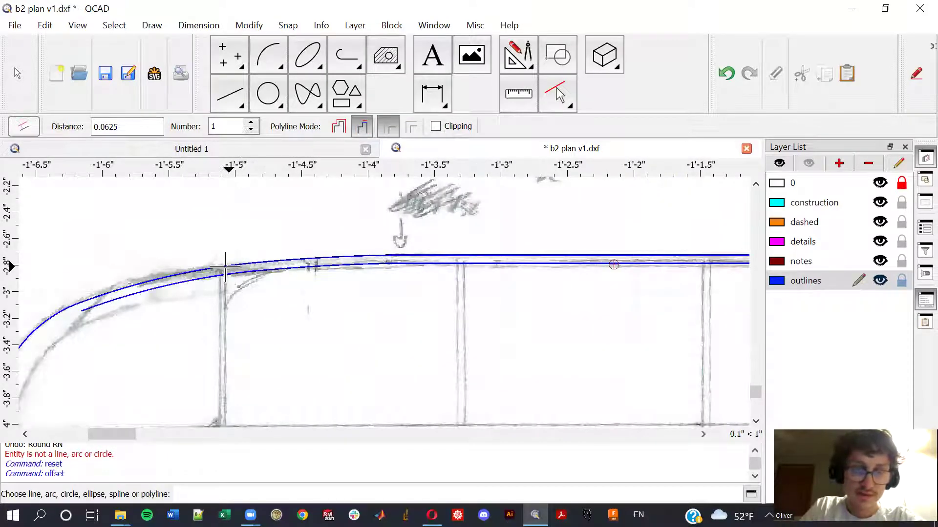
scroll(237, 318, "down", 1)
scroll(285, 377, "down", 1)
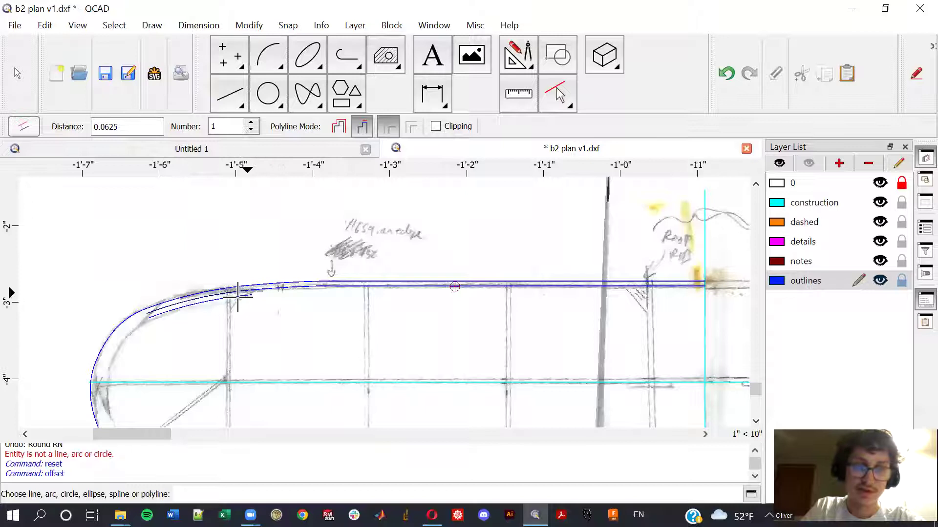
Step: Offset the wing's lower edge and rounded tip inward by 0.125
middle_click_drag(256, 347, 229, 227)
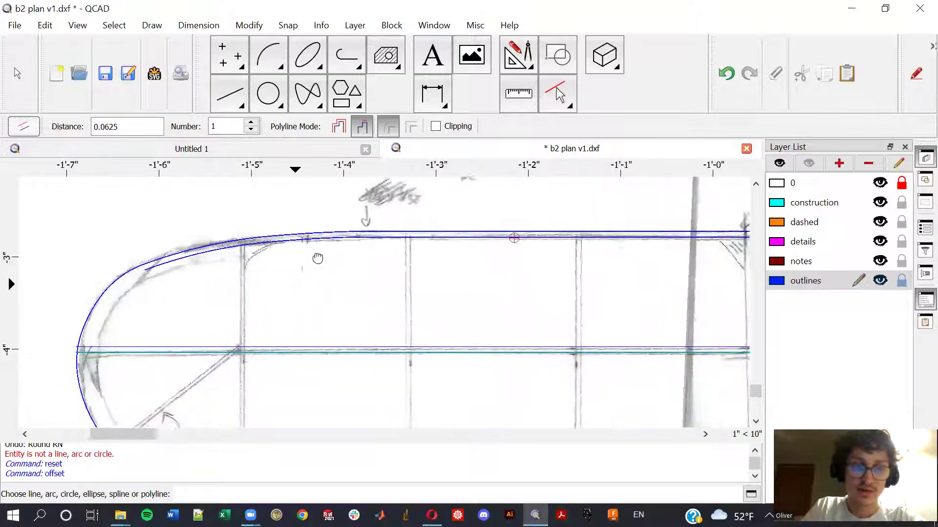
middle_click_drag(352, 315, 309, 228)
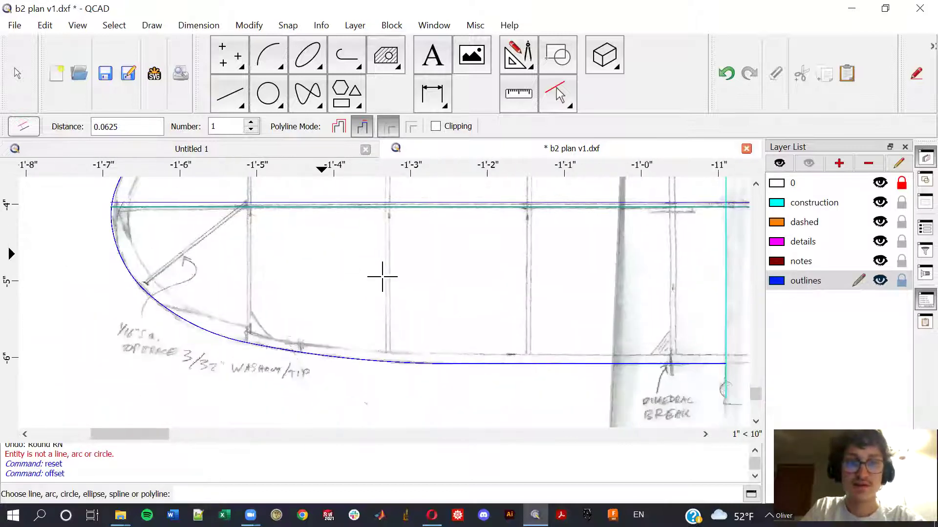
middle_click_drag(447, 289, 386, 294)
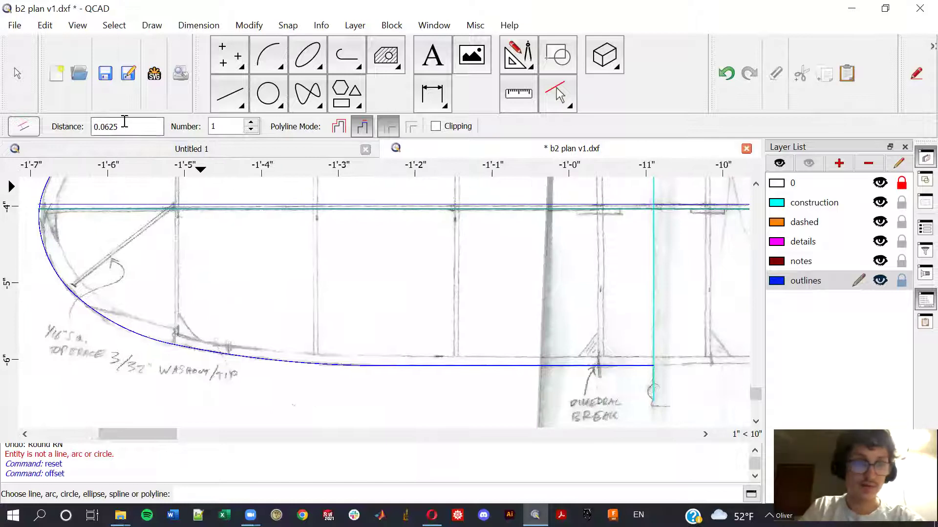
type(".125")
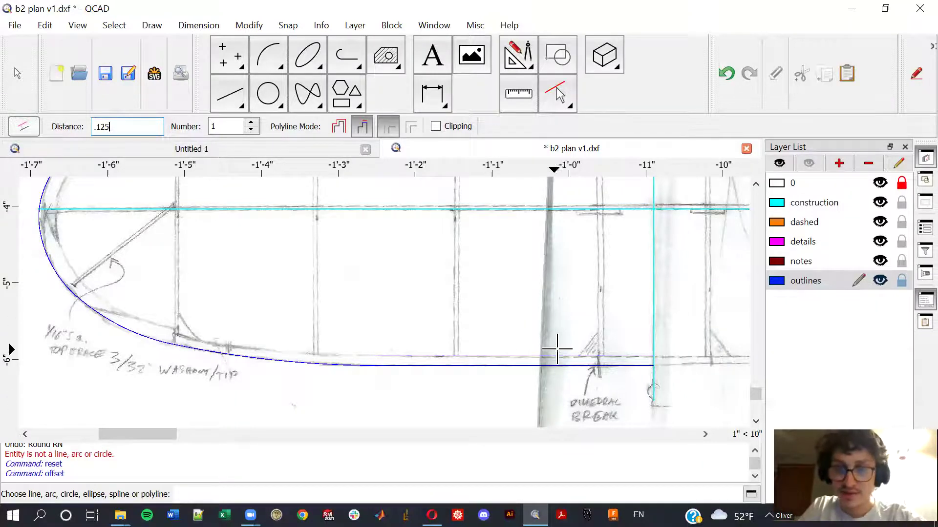
left_click(543, 359)
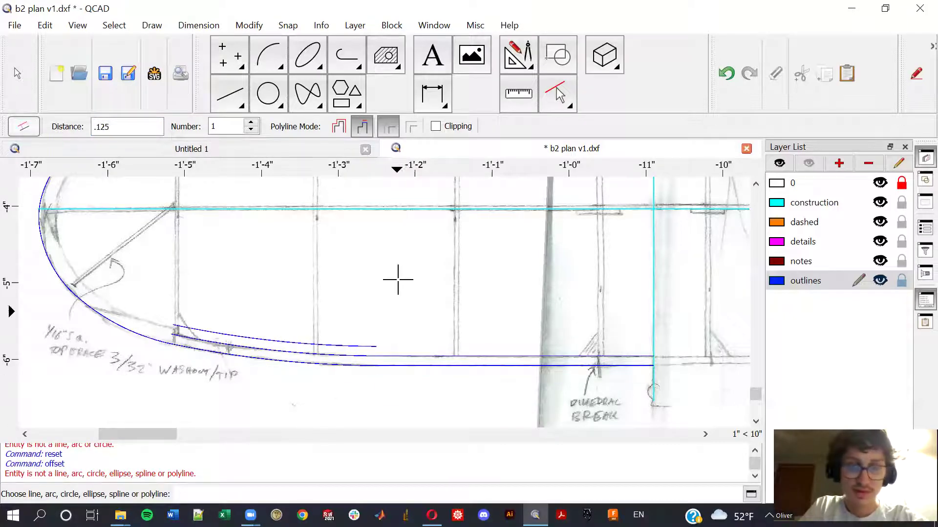
middle_click_drag(398, 277, 375, 322)
Step: Draw a vertical blue line at the dihedral break near -11.6", from the upper to the lower outline
key("Escape")
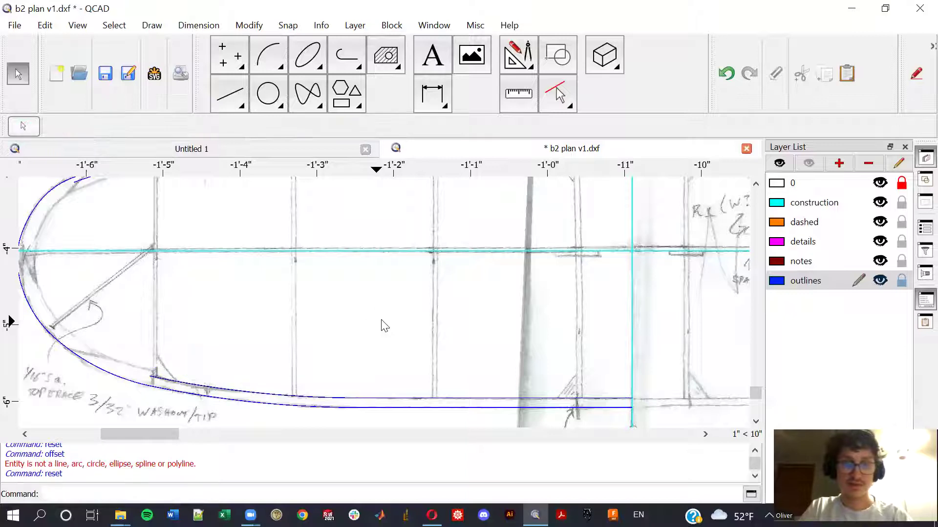
scroll(384, 326, "down", 2)
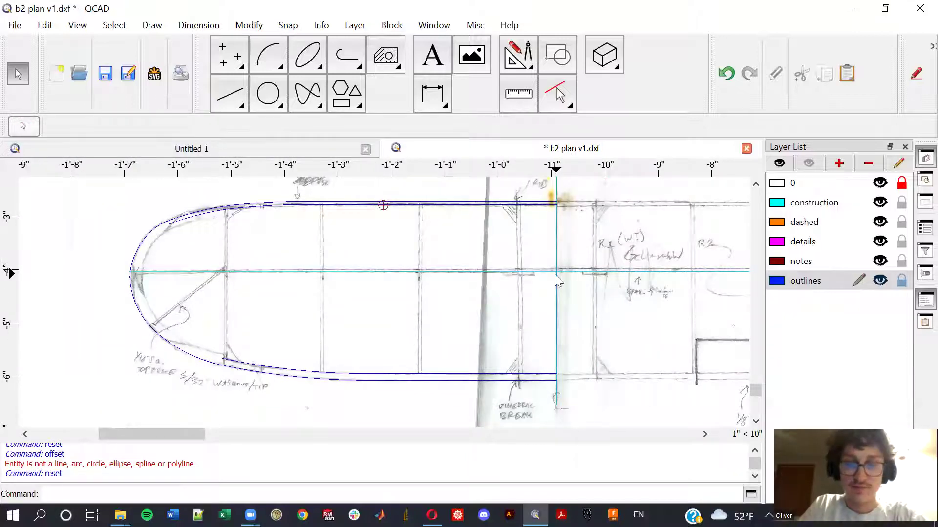
left_click(229, 94)
left_click(258, 55)
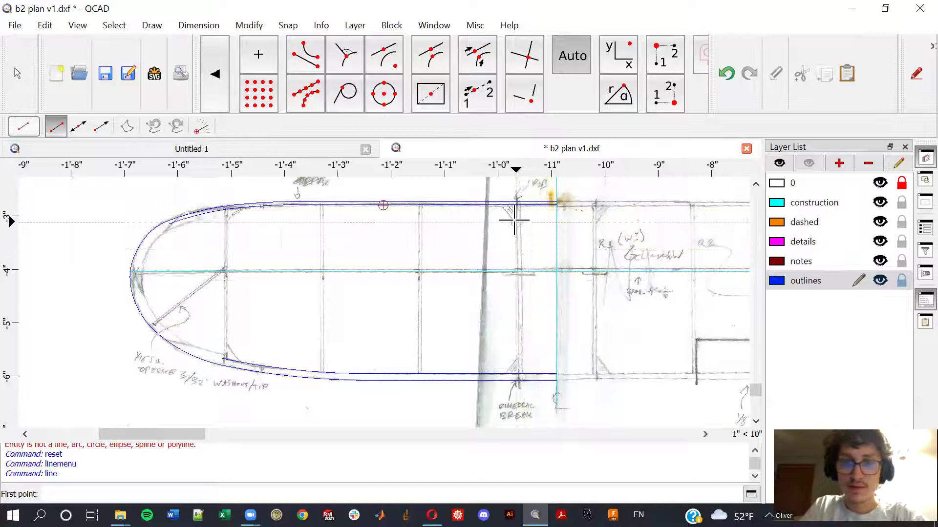
scroll(515, 219, "up", 1)
scroll(486, 271, "up", 1)
scroll(486, 271, "up", 1)
scroll(465, 235, "up", 1)
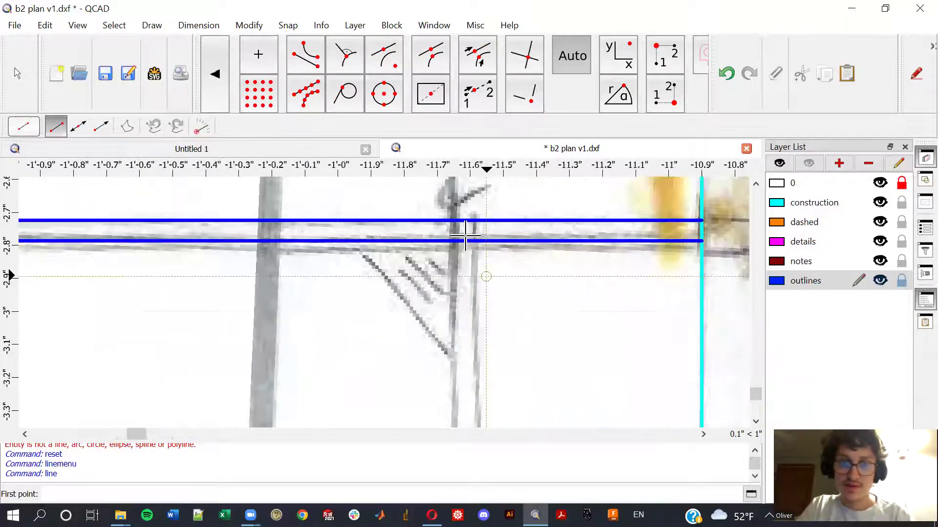
scroll(461, 236, "up", 1)
scroll(458, 236, "up", 1)
scroll(455, 237, "down", 2)
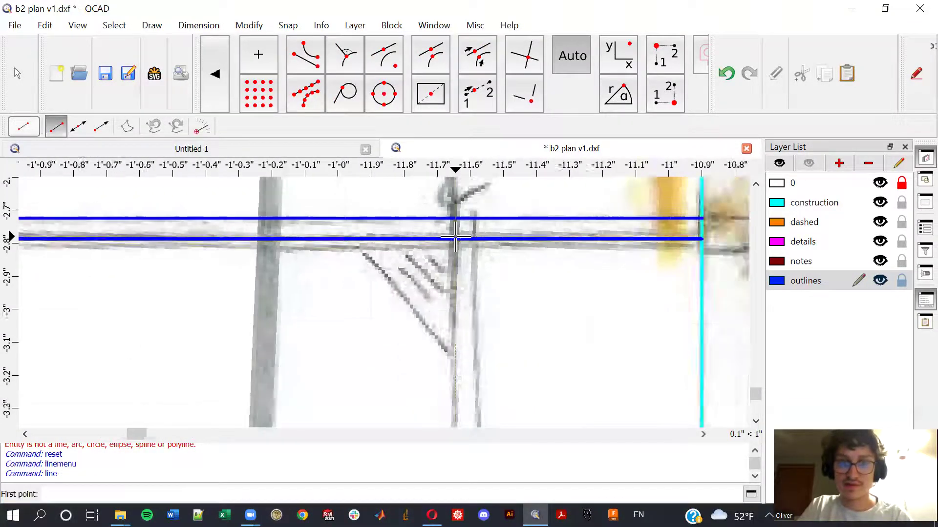
scroll(454, 236, "down", 1)
scroll(455, 237, "down", 1)
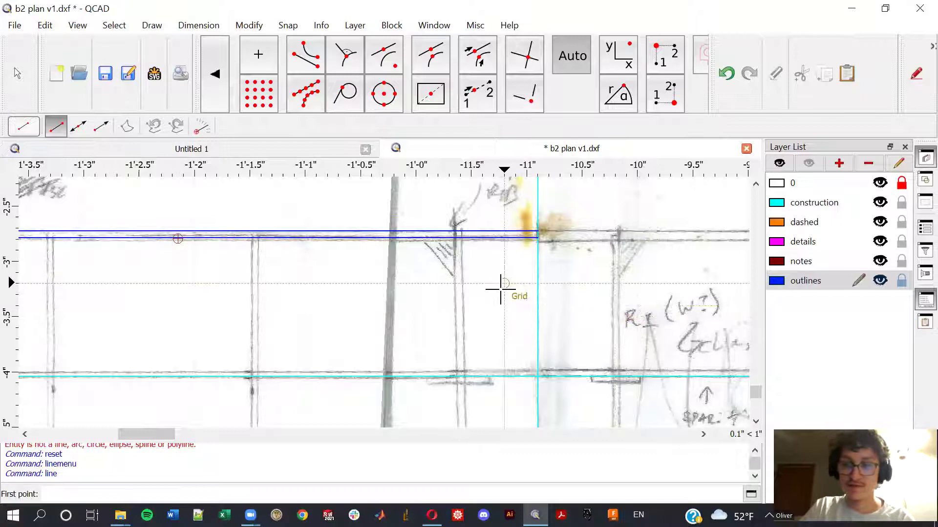
scroll(460, 238, "up", 1)
scroll(459, 236, "up", 1)
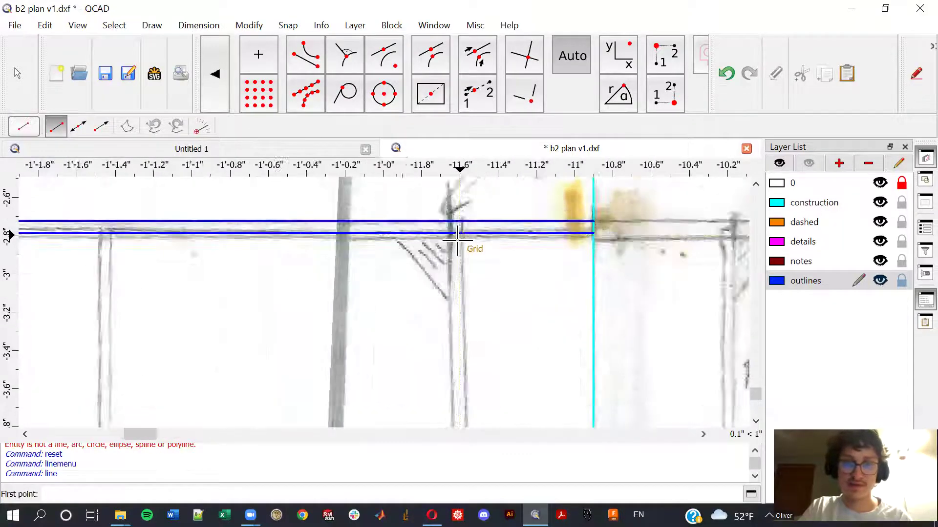
scroll(451, 227, "up", 1)
scroll(442, 217, "up", 1)
scroll(443, 217, "up", 1)
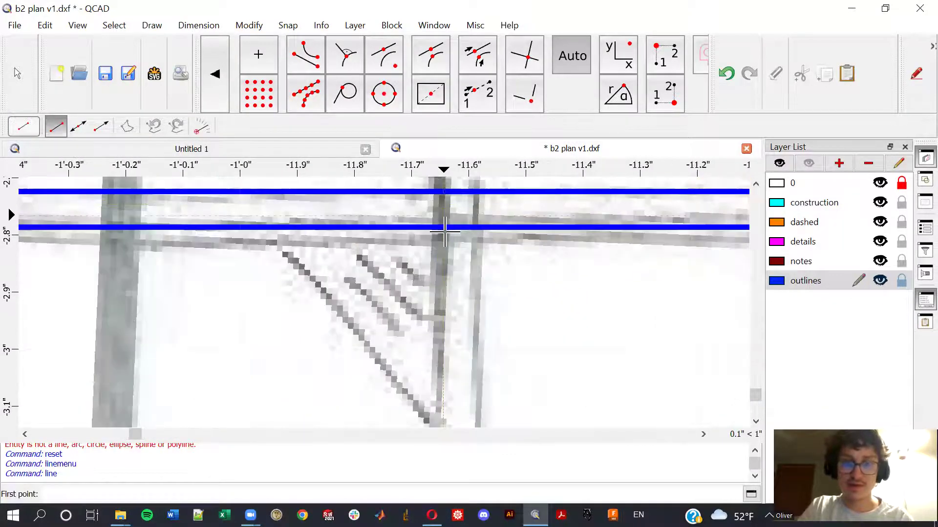
key("s")
key("n")
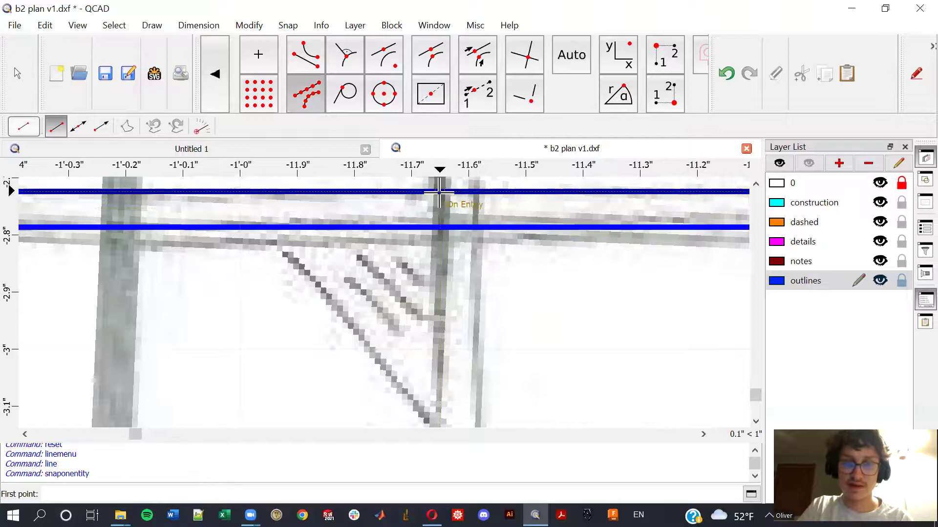
left_click(441, 192)
key("r")
key("v")
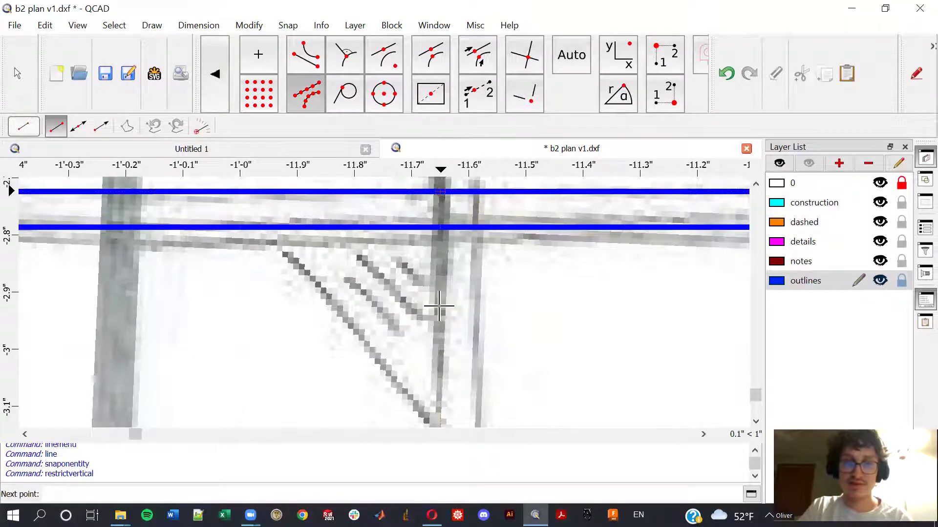
scroll(486, 331, "down", 2)
scroll(490, 324, "down", 2)
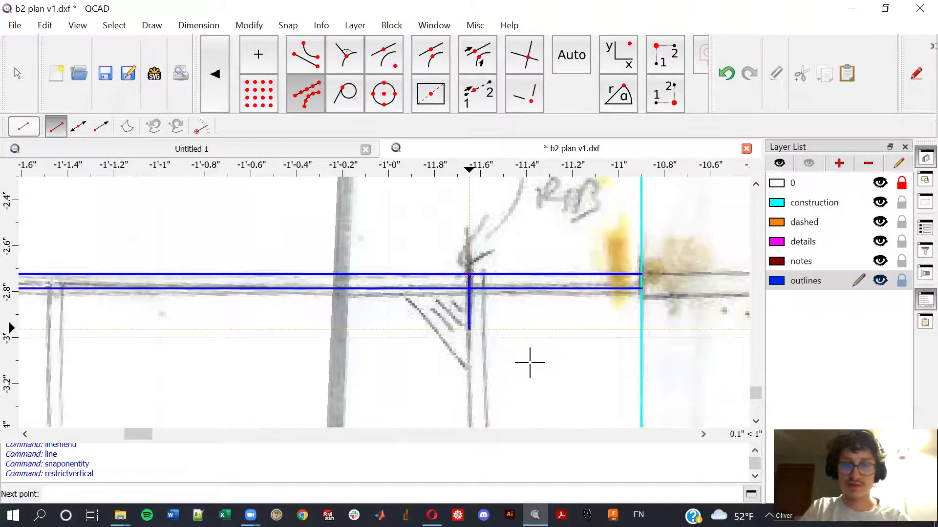
scroll(530, 362, "down", 2)
scroll(518, 272, "down", 1)
scroll(515, 388, "up", 1)
scroll(510, 288, "down", 2, "ctrl")
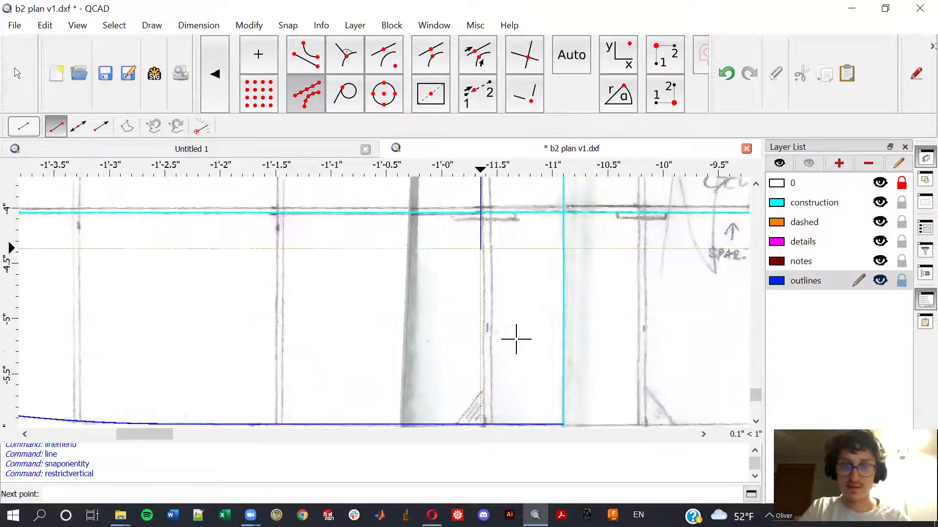
scroll(518, 384, "down", 1, "ctrl")
scroll(513, 326, "down", 1, "ctrl")
scroll(503, 345, "up", 1)
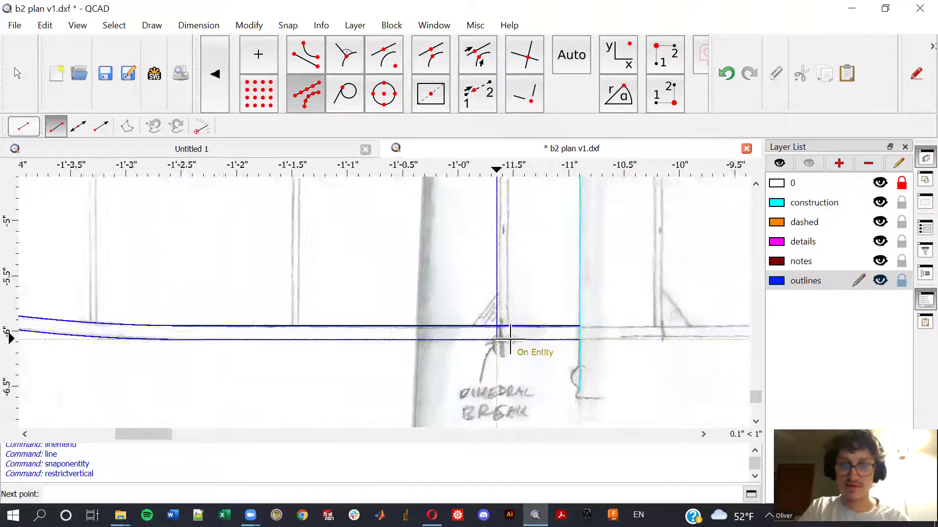
scroll(503, 341, "up", 4)
scroll(498, 337, "up", 3)
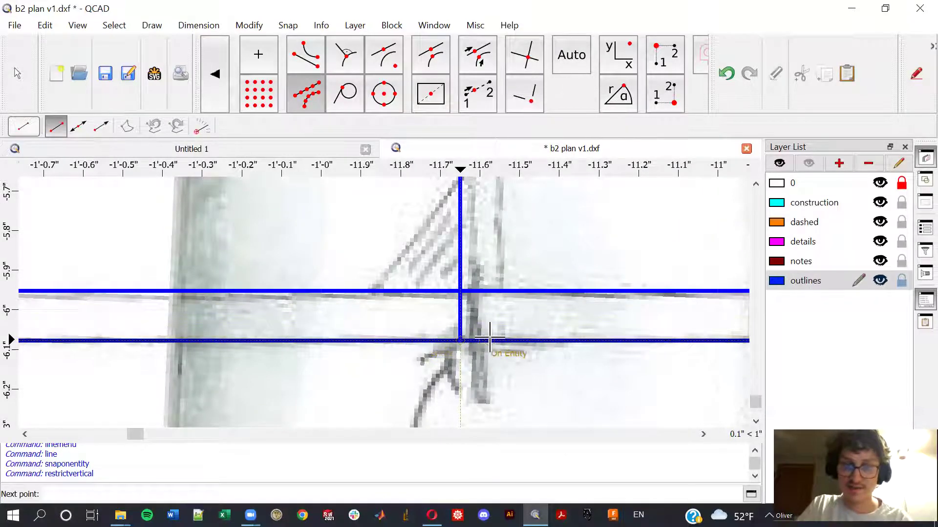
scroll(503, 321, "down", 1)
scroll(537, 314, "down", 2)
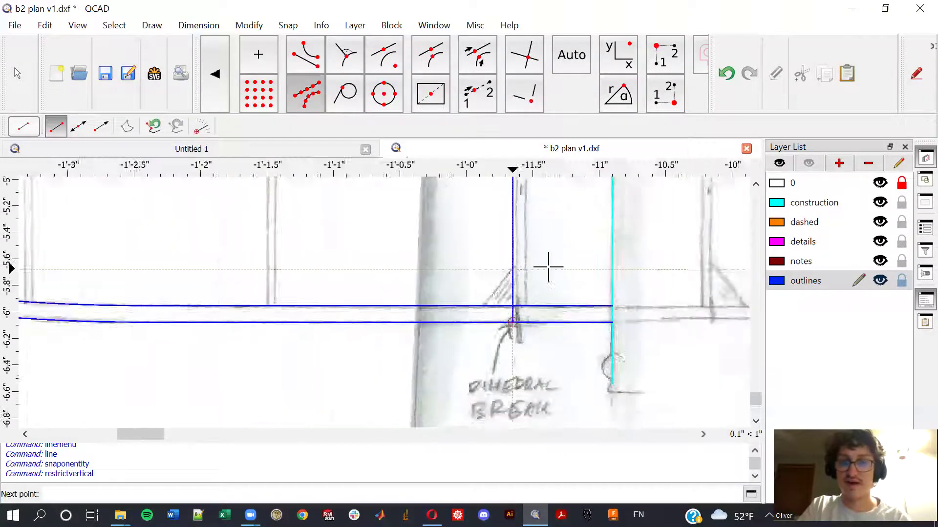
scroll(511, 339, "down", 1)
left_click(510, 338)
key("Escape")
scroll(516, 344, "down", 1)
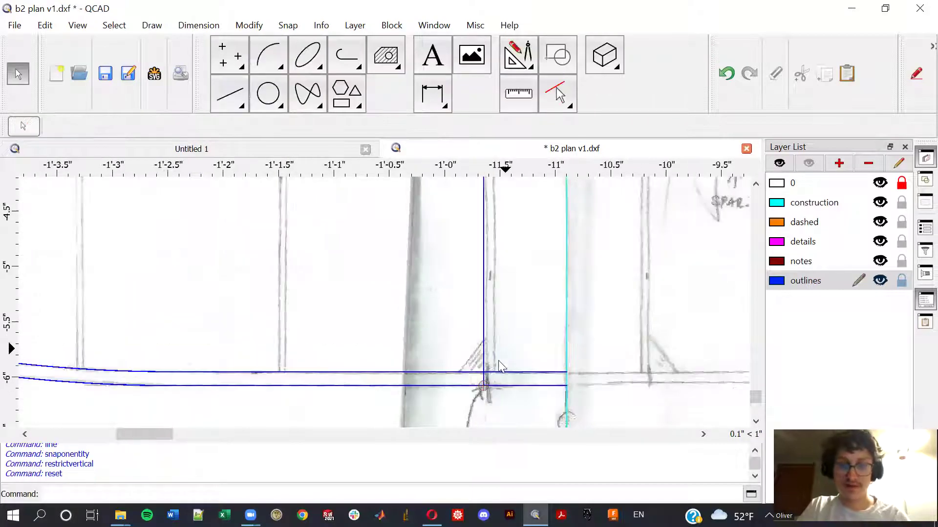
Step: Split the vertical break line where it crosses the lower and upper outlines
key("d")
key("i")
scroll(498, 366, "up", 1)
scroll(474, 360, "up", 1)
left_click(475, 361)
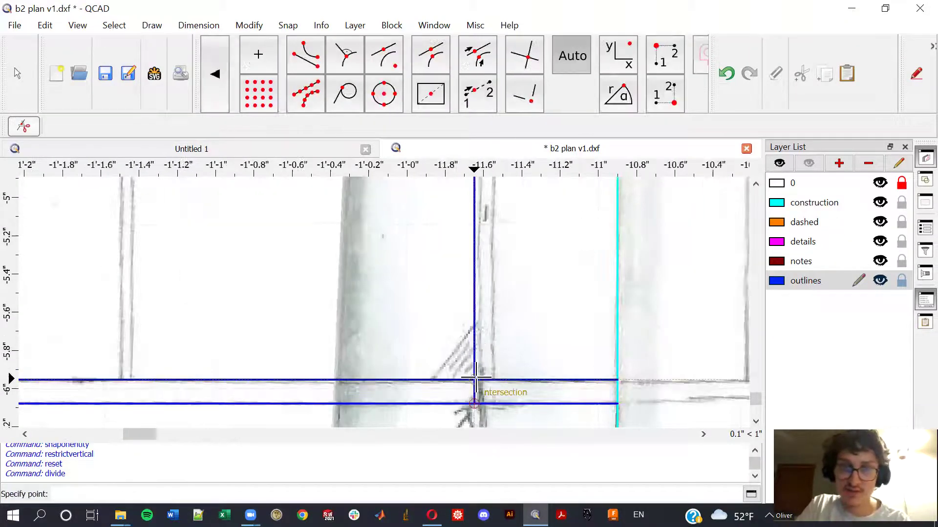
left_click(474, 389)
scroll(496, 344, "down", 2)
mouse_move(496, 341)
middle_mouse_down()
mouse_move(519, 287)
mouse_move(491, 272)
middle_mouse_up()
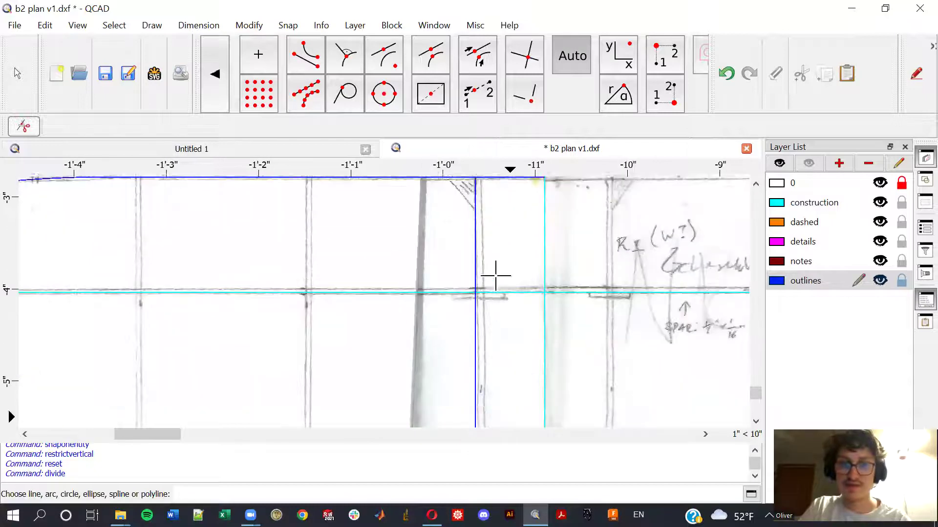
scroll(465, 261, "up", 1)
scroll(460, 277, "up", 1)
left_click(460, 277)
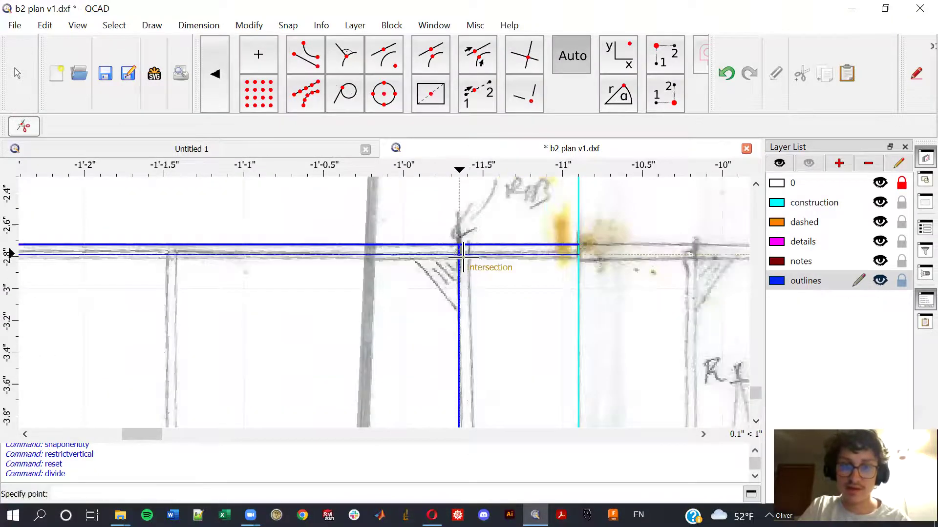
right_click(511, 310)
scroll(510, 311, "down", 2)
right_click(511, 315)
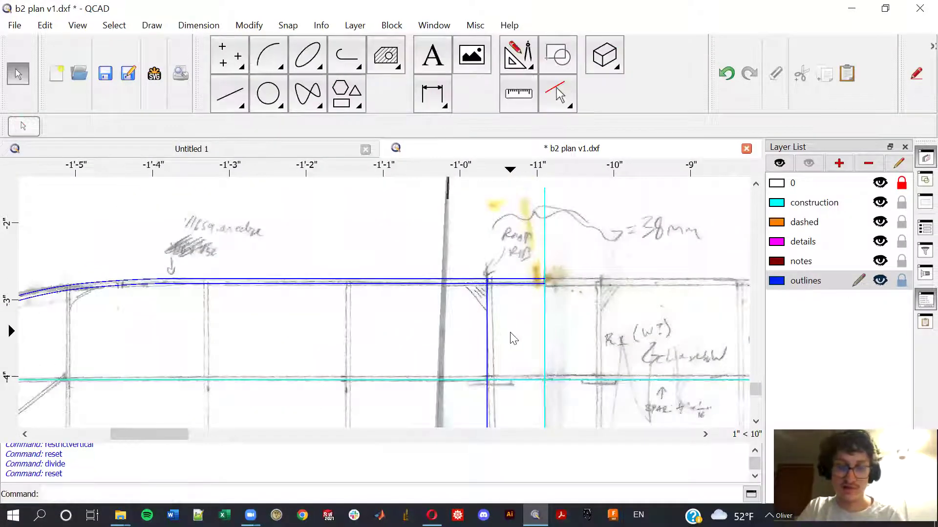
Step: Offset the break line by 0.0625 and undo the stray horizontal offset line
key("o")
key("f")
scroll(496, 299, "up", 2)
scroll(492, 287, "up", 1)
scroll(473, 278, "up", 1)
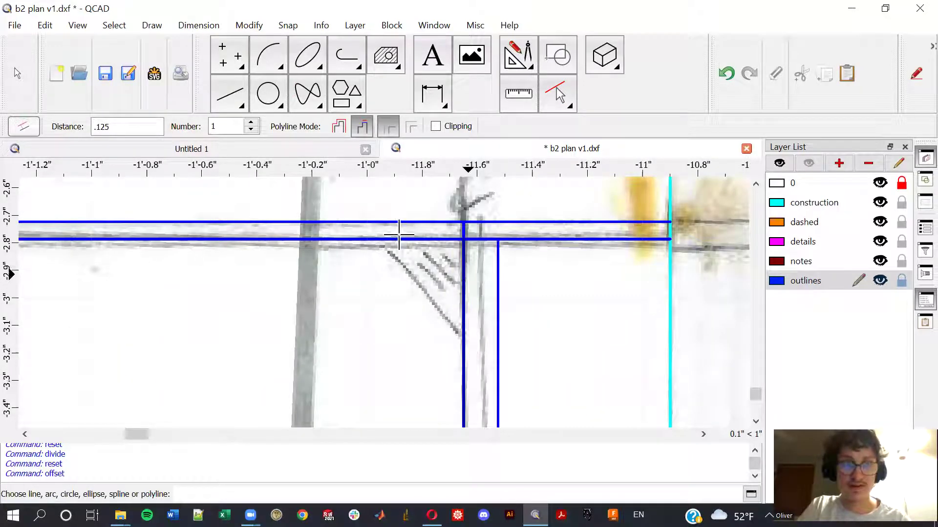
left_click(366, 213)
type("0.")
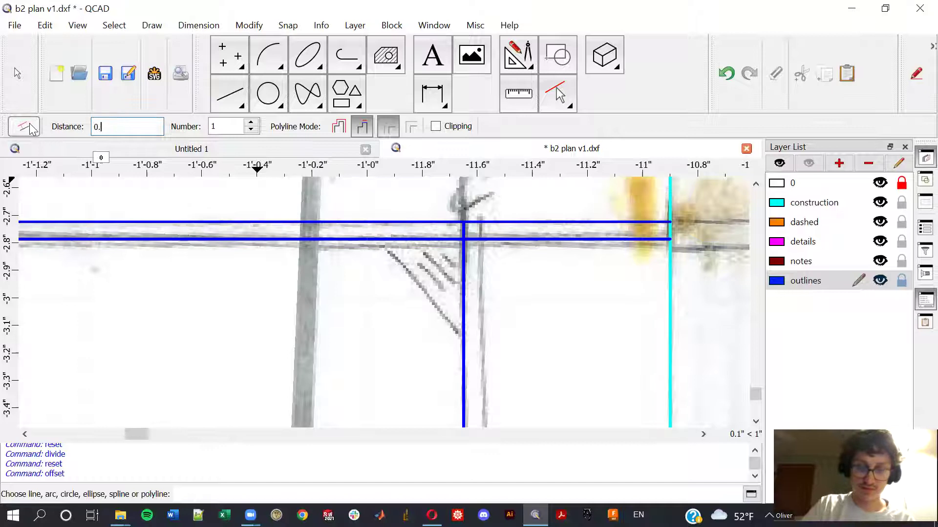
type("0625")
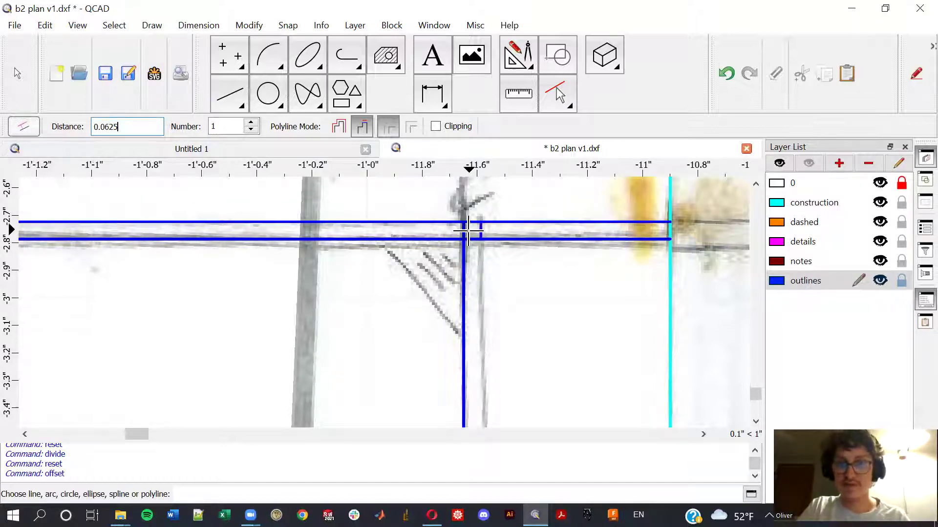
left_click(467, 274)
scroll(518, 312, "up", 1)
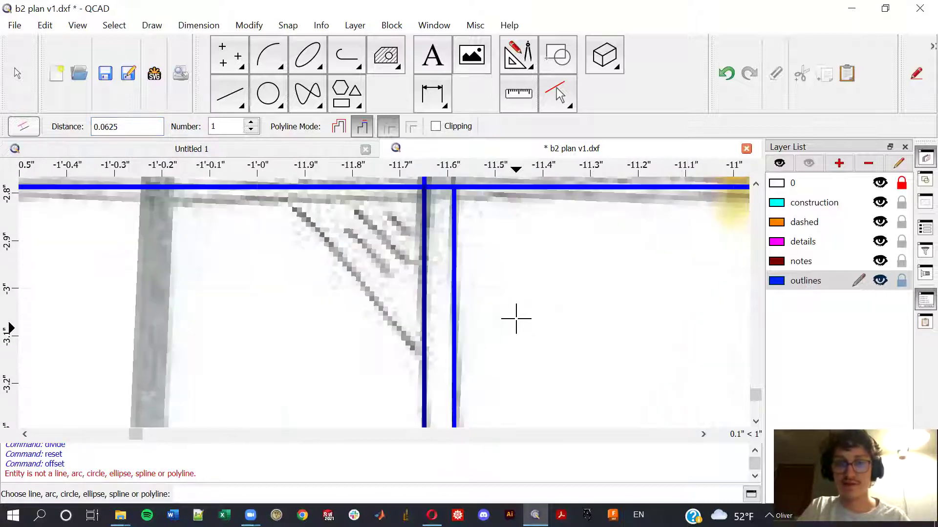
scroll(515, 318, "down", 1)
scroll(516, 318, "down", 1)
scroll(468, 330, "down", 1)
scroll(467, 330, "down", 2, "ctrl")
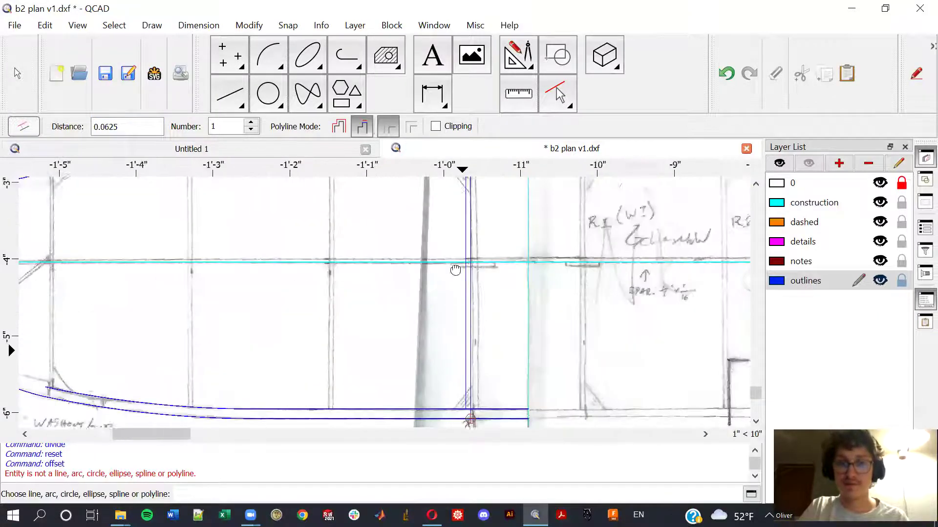
scroll(468, 327, "down", 2, "ctrl")
scroll(468, 319, "down", 2, "ctrl")
scroll(467, 311, "down", 2, "ctrl")
scroll(468, 307, "up", 2)
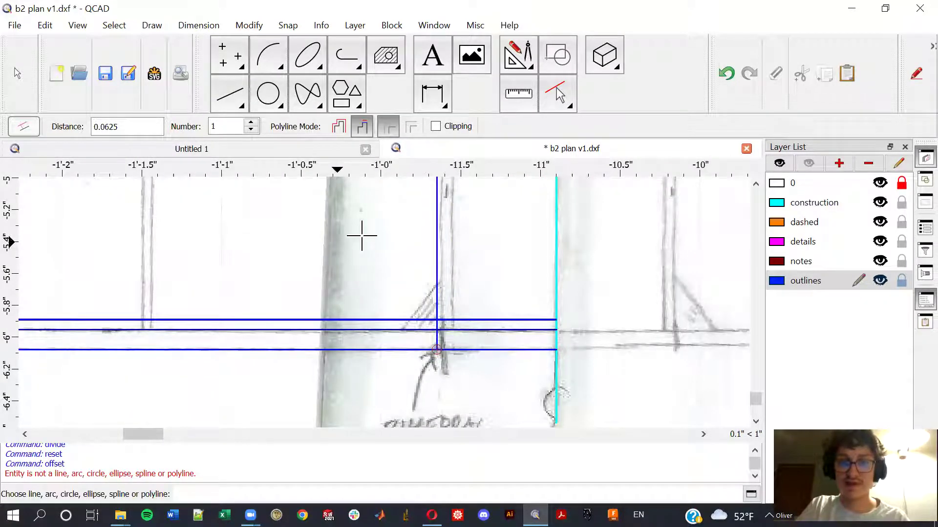
key("ctrl+z")
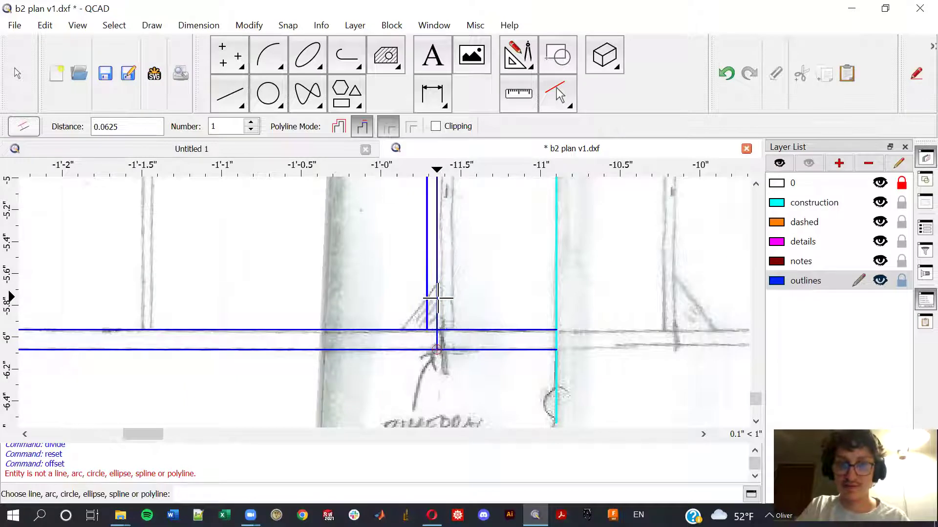
scroll(448, 377, "up", 2)
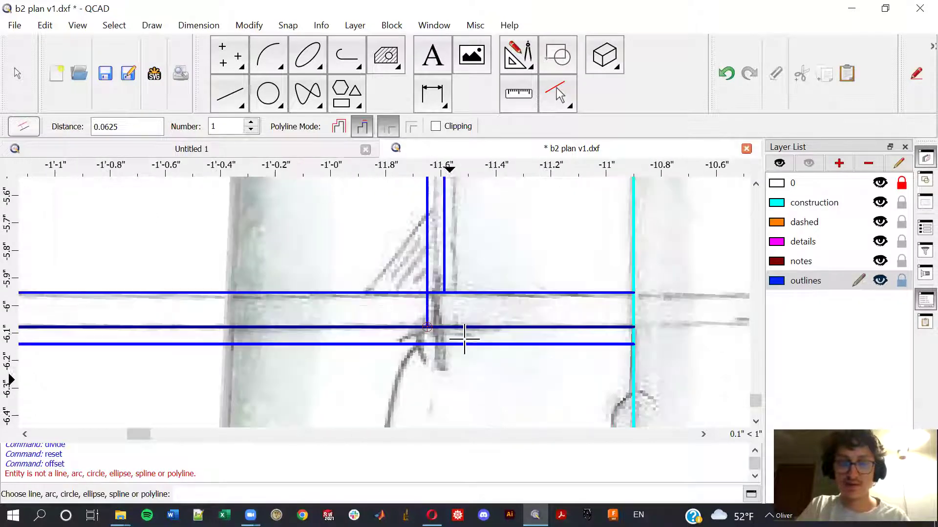
right_click(468, 336)
scroll(425, 297, "down", 3)
scroll(384, 315, "down", 1)
scroll(407, 305, "down", 1)
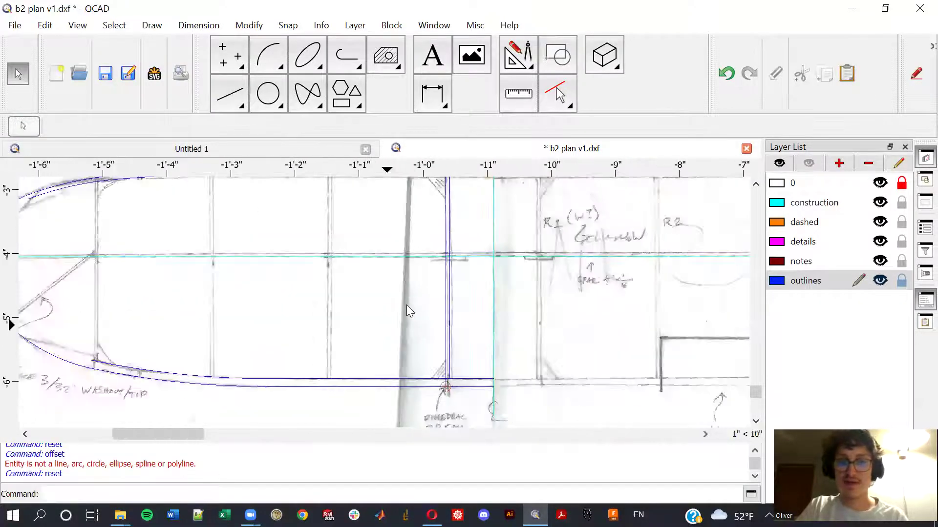
mouse_move(414, 325)
middle_mouse_down()
mouse_move(371, 330)
mouse_move(474, 295)
middle_mouse_up()
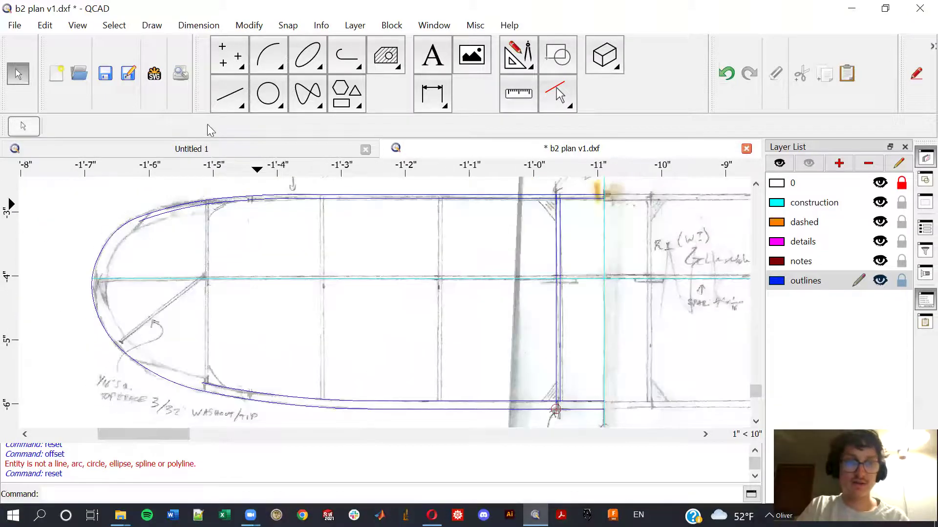
Step: Measure the 5.4511-inch distance from the main spar to the outermost tip rib
left_click(232, 86)
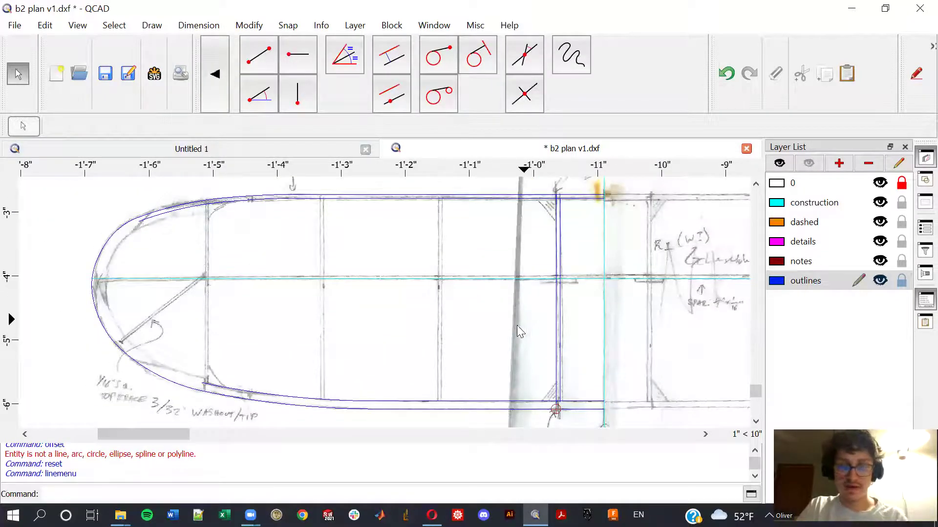
key("i")
key("p")
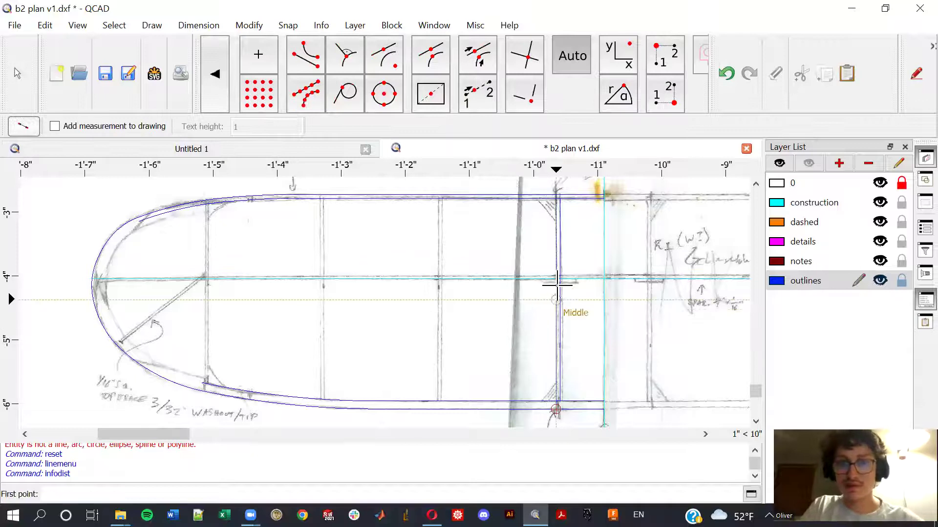
left_click(555, 279)
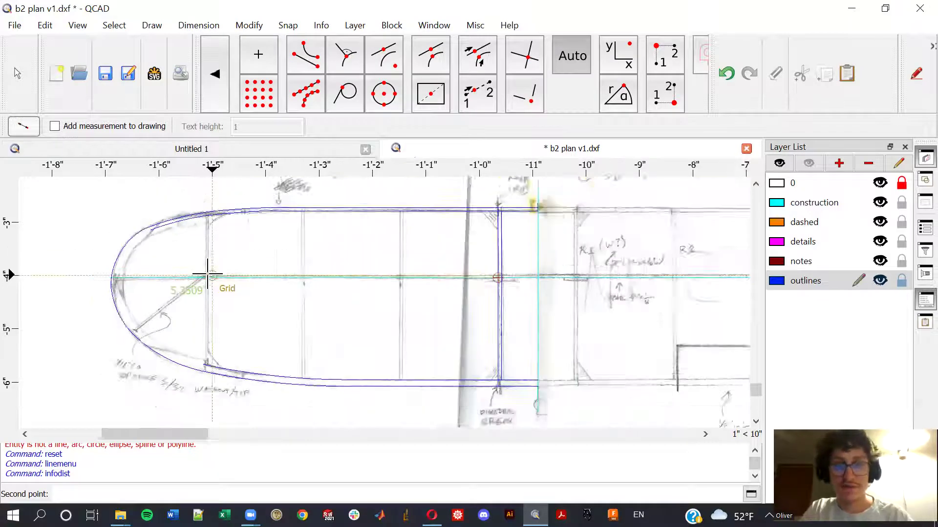
scroll(208, 279, "up", 4)
scroll(208, 277, "up", 3)
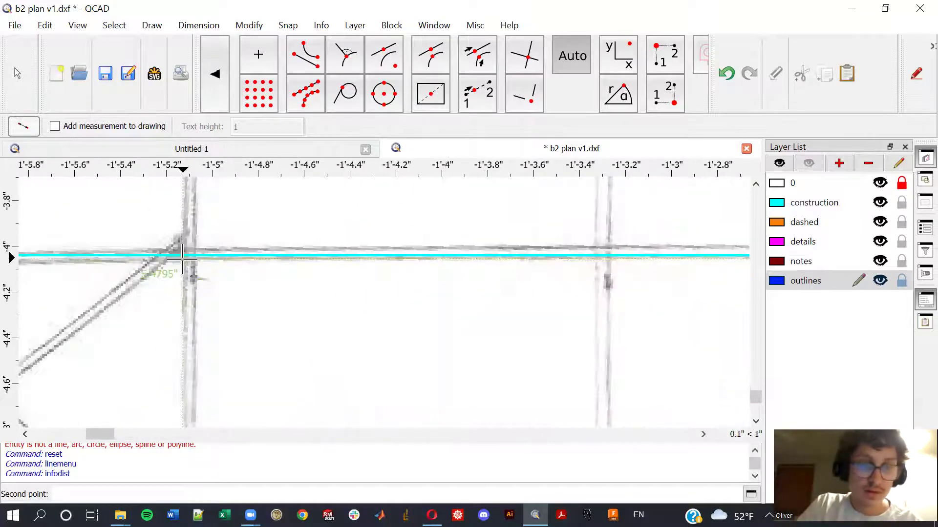
left_click(189, 264)
scroll(301, 310, "down", 2)
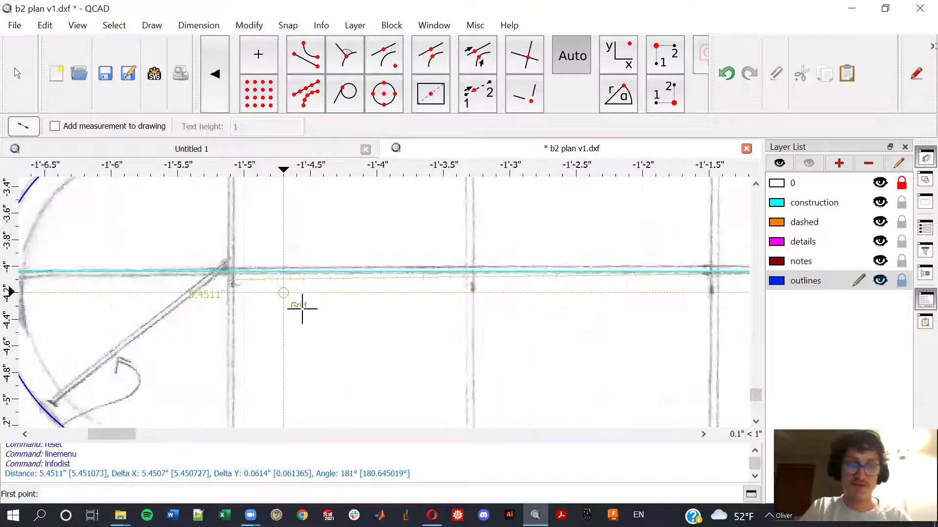
scroll(324, 324, "down", 2)
scroll(396, 319, "down", 2)
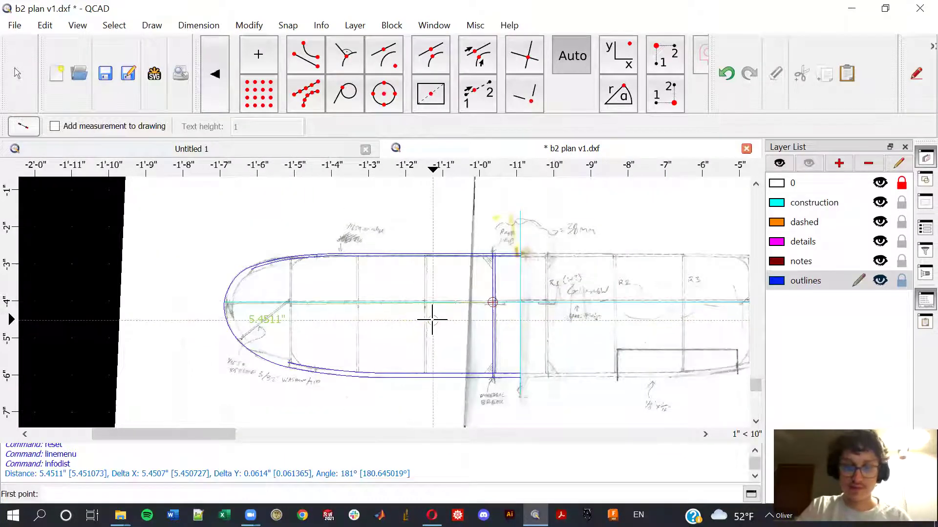
key("o")
key("f")
scroll(480, 320, "up", 1)
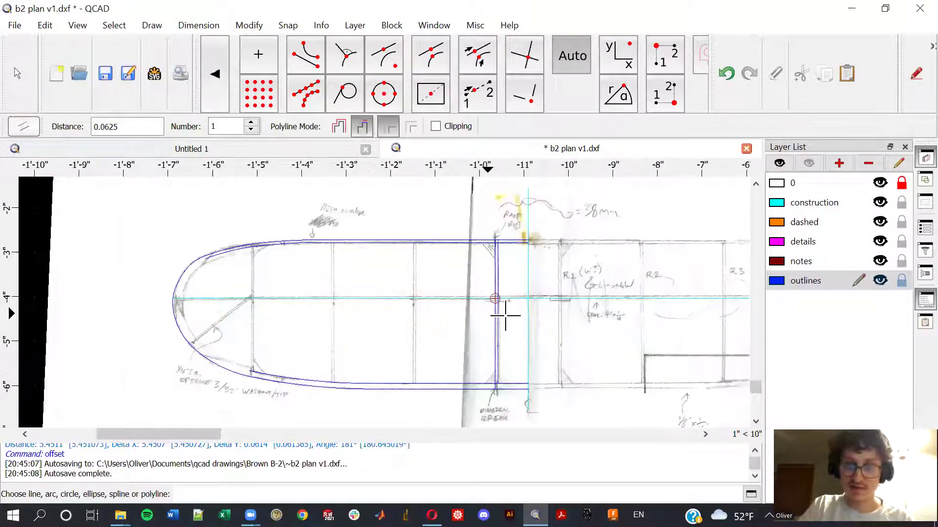
scroll(497, 324, "up", 2)
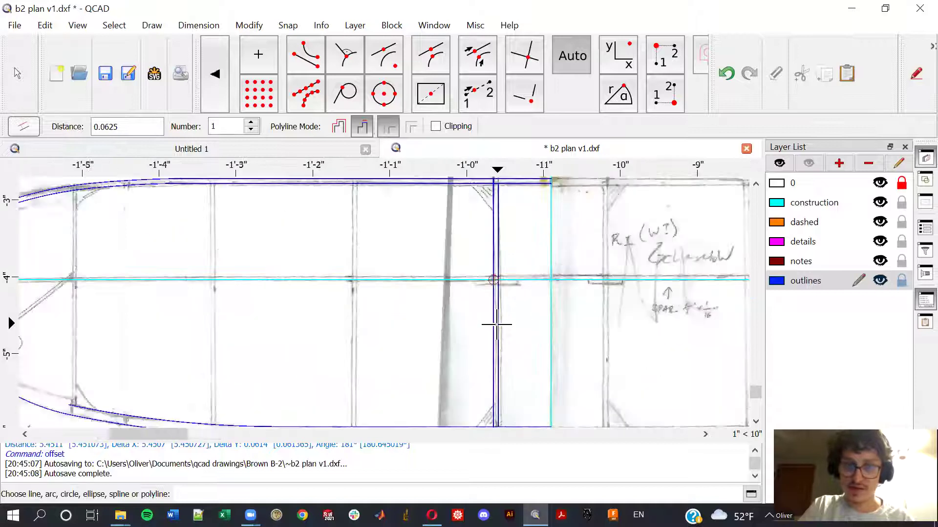
scroll(495, 325, "up", 2)
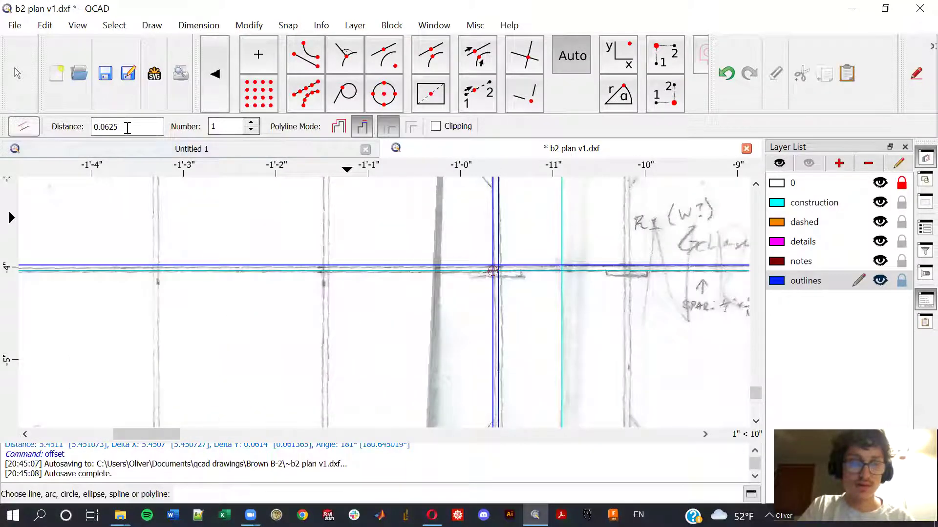
Step: Offset the spar line three times at 5.45/3 toward the tip to form three ribs
left_click(242, 274)
left_click(251, 122)
left_click(252, 123)
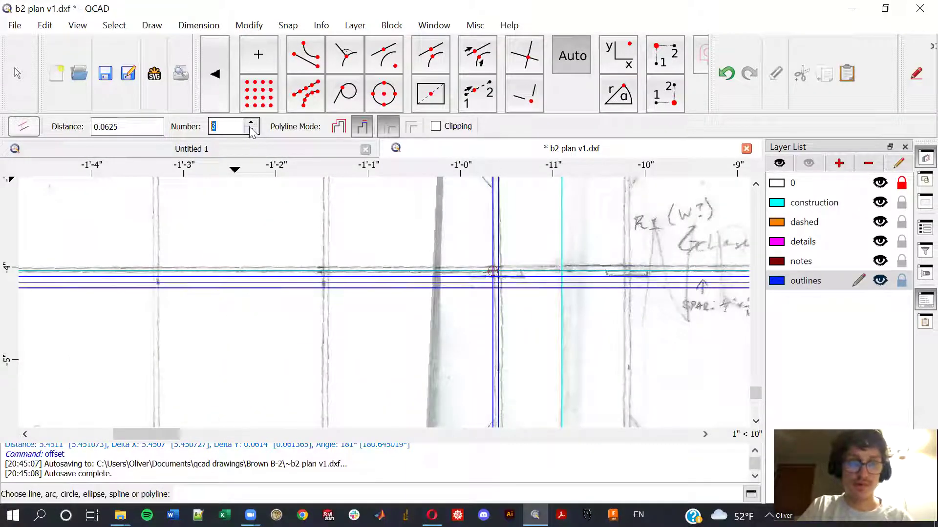
scroll(477, 341, "up", 1)
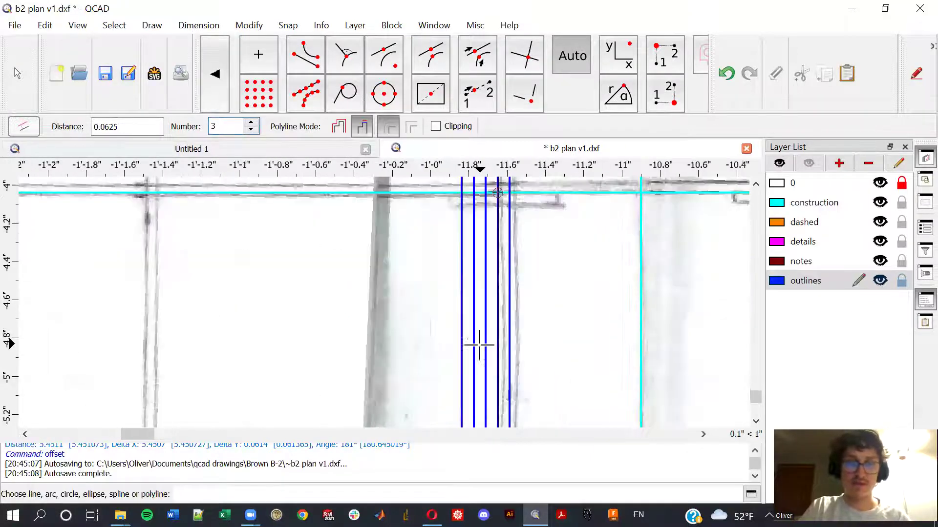
scroll(482, 335, "down", 2)
scroll(407, 338, "down", 2)
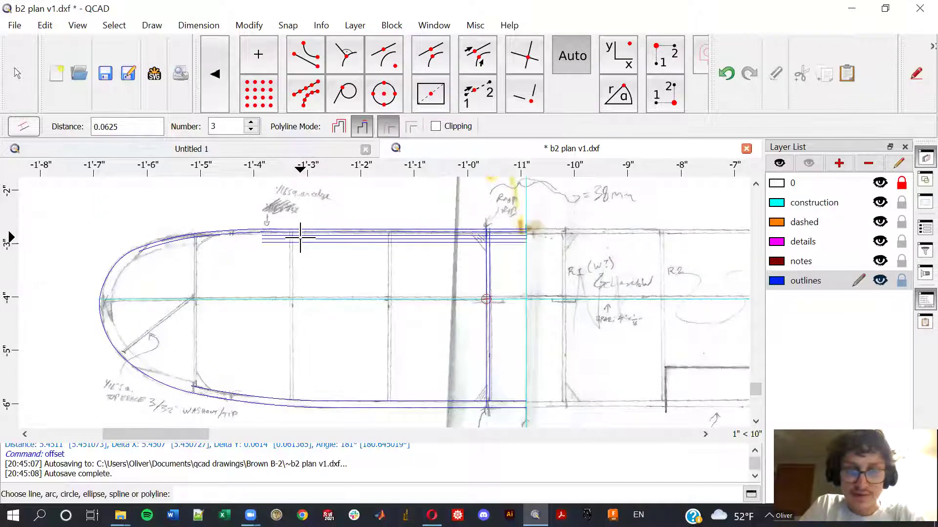
scroll(299, 404, "up", 1)
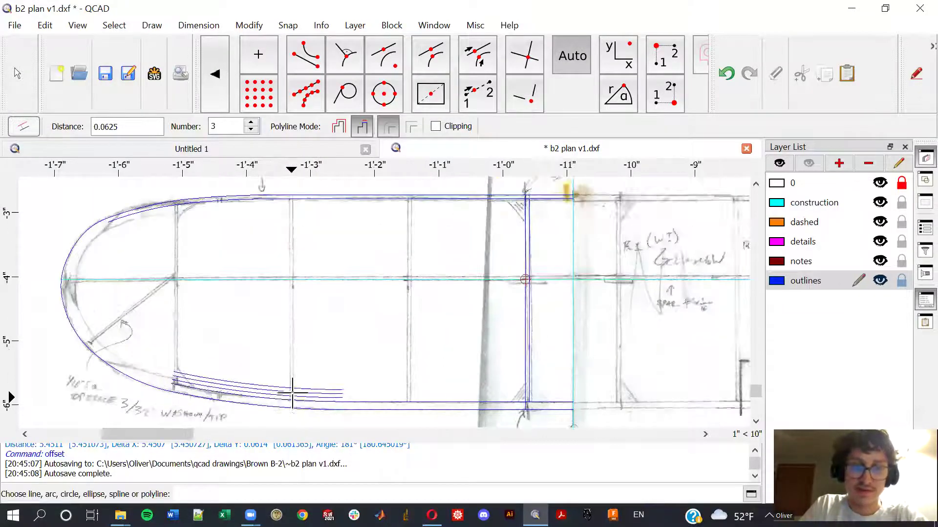
scroll(299, 410, "up", 2)
scroll(298, 416, "up", 3)
scroll(297, 422, "up", 1)
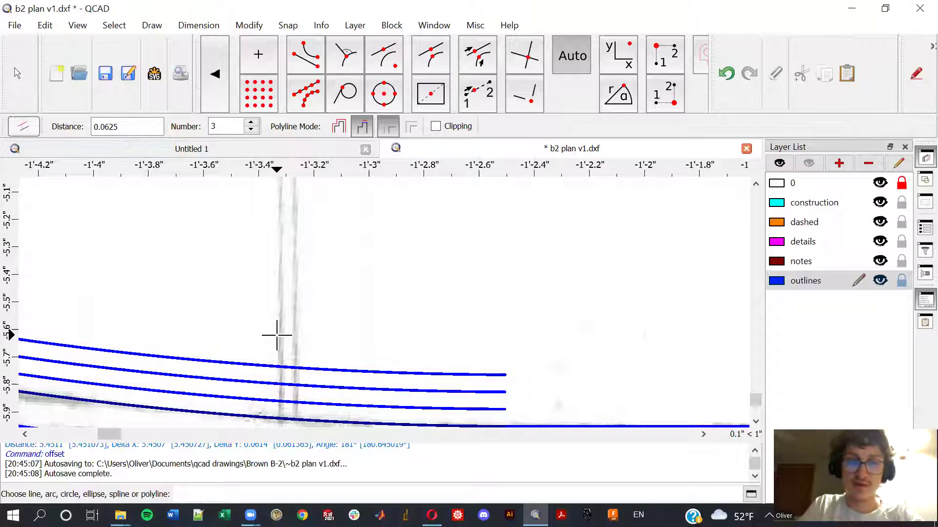
scroll(274, 412, "down", 3)
scroll(274, 412, "down", 3)
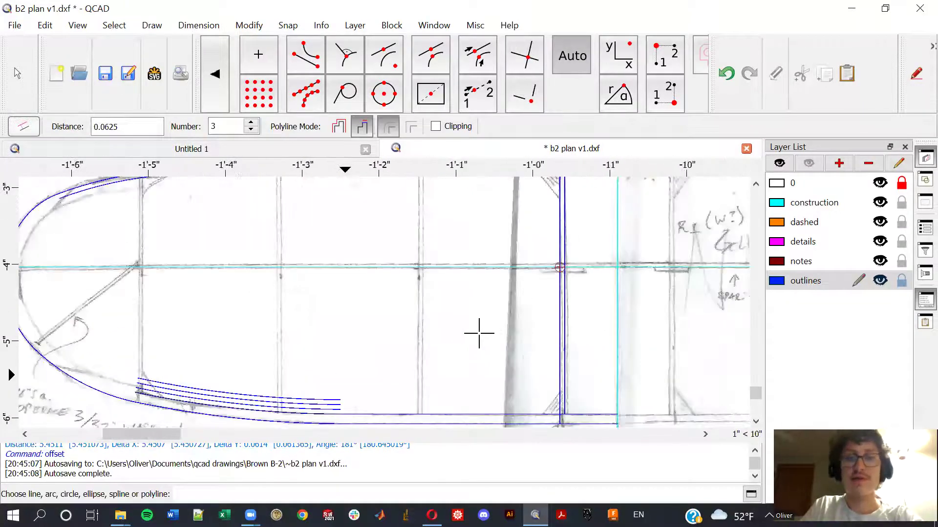
scroll(507, 317, "down", 1)
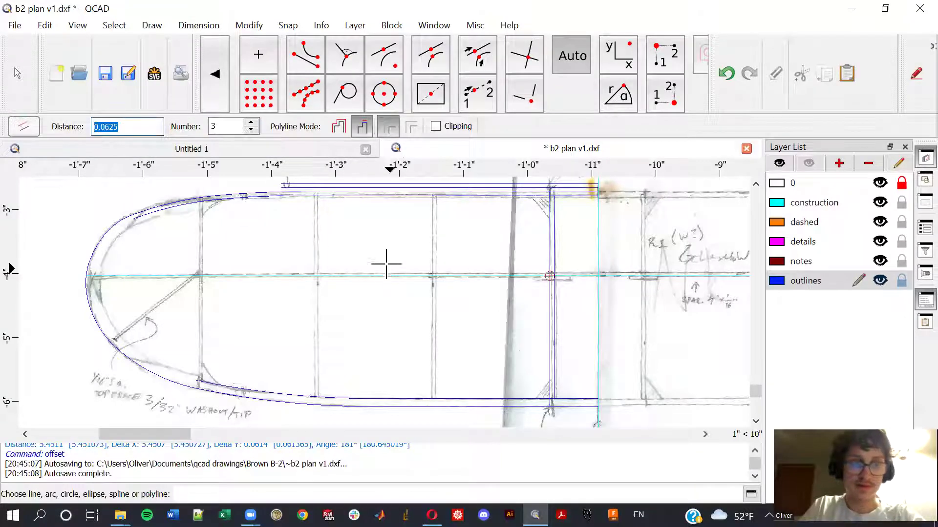
type("5.45")
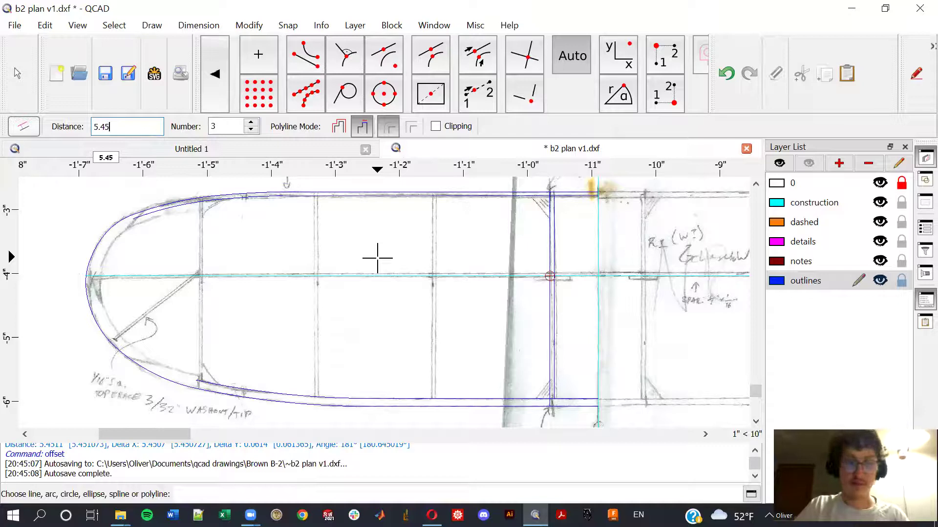
type("/3")
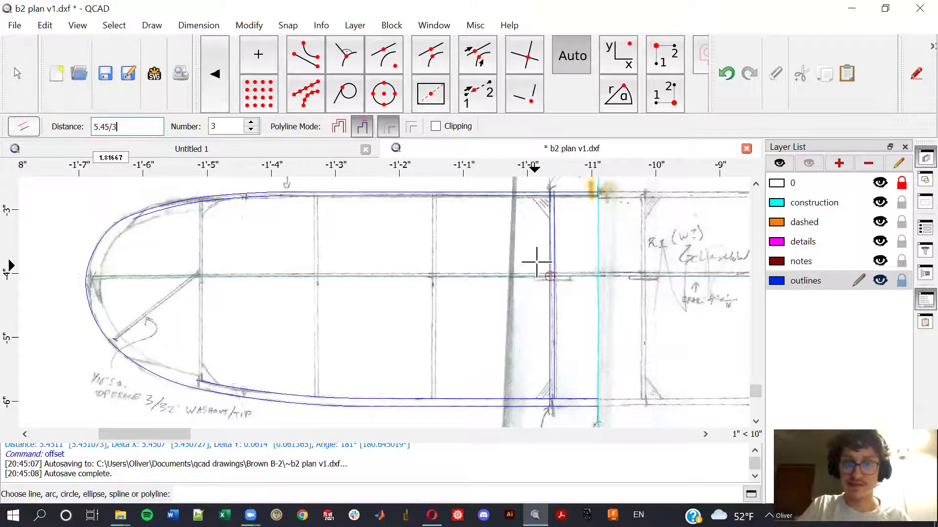
left_click(546, 254)
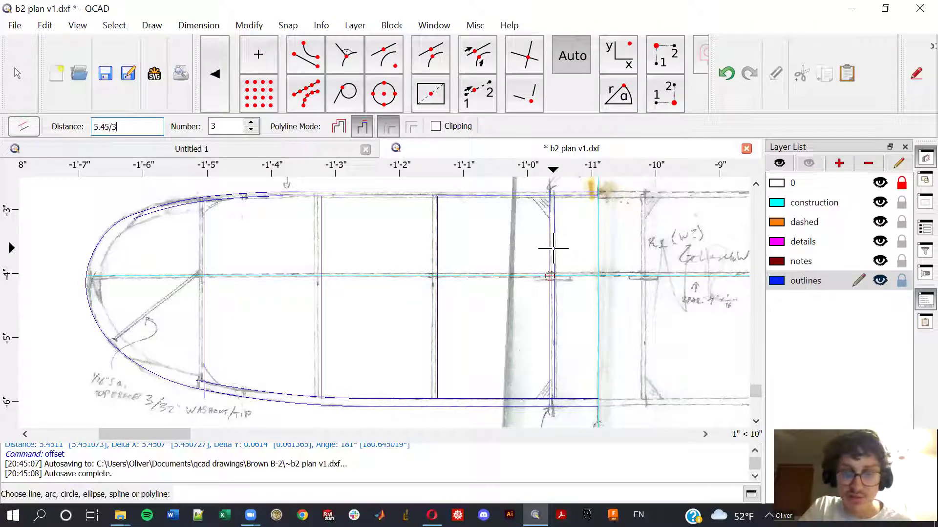
left_click(552, 250)
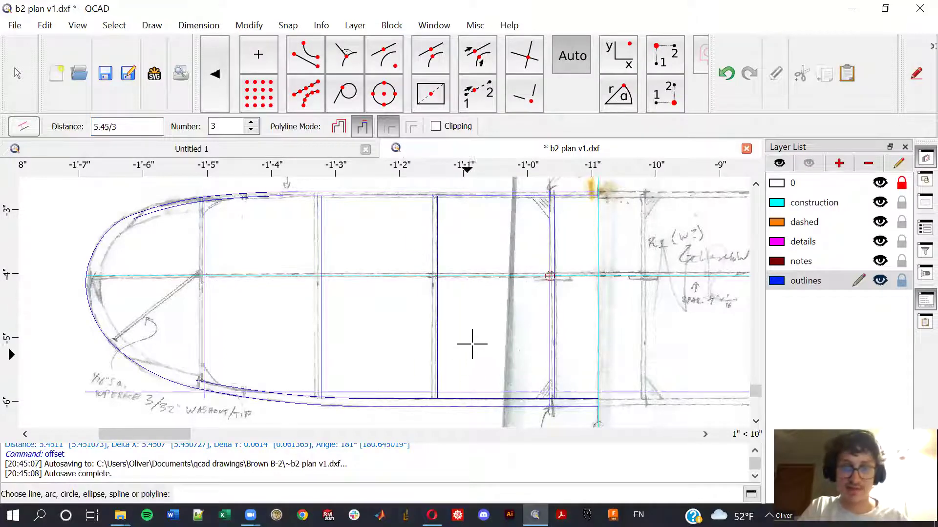
Step: Double each of the three tip ribs with a single 1/16-inch offset line
key("Escape")
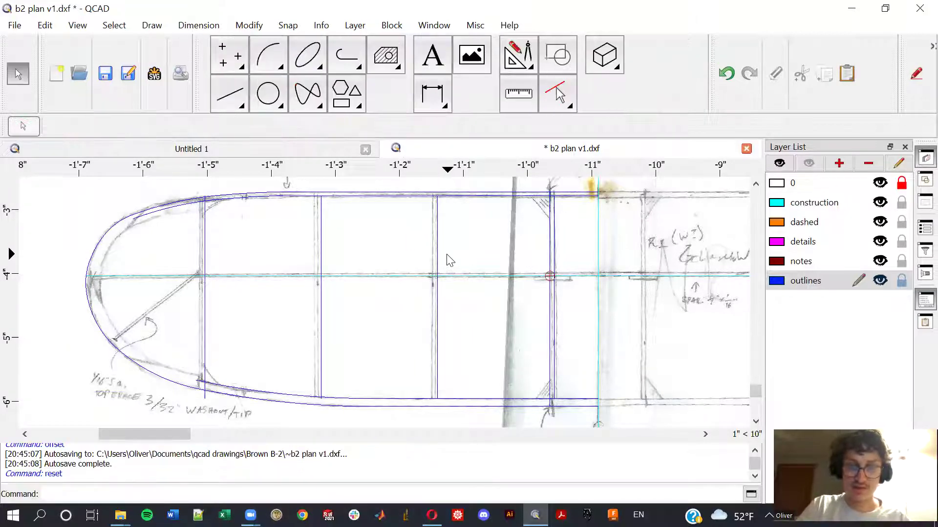
key("o")
key("f")
left_click(251, 130)
left_click(252, 130)
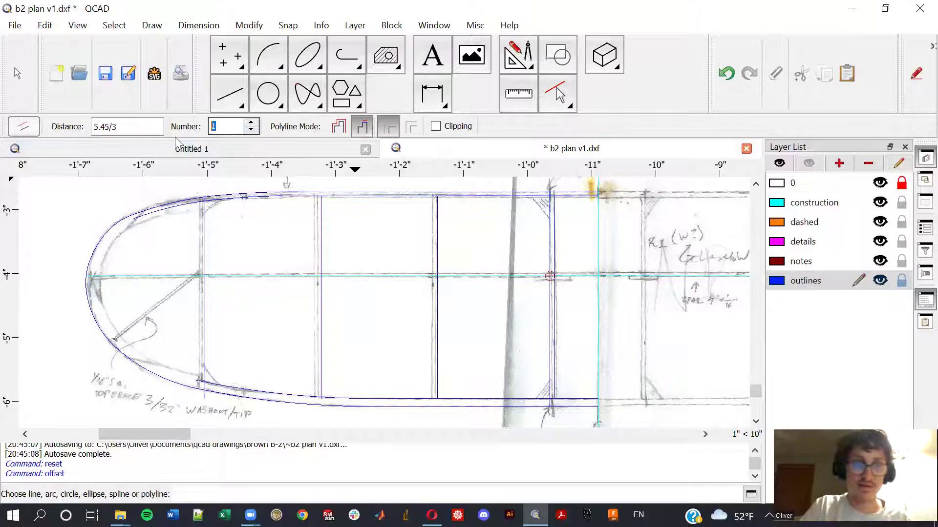
triple_click(146, 126)
type("1")
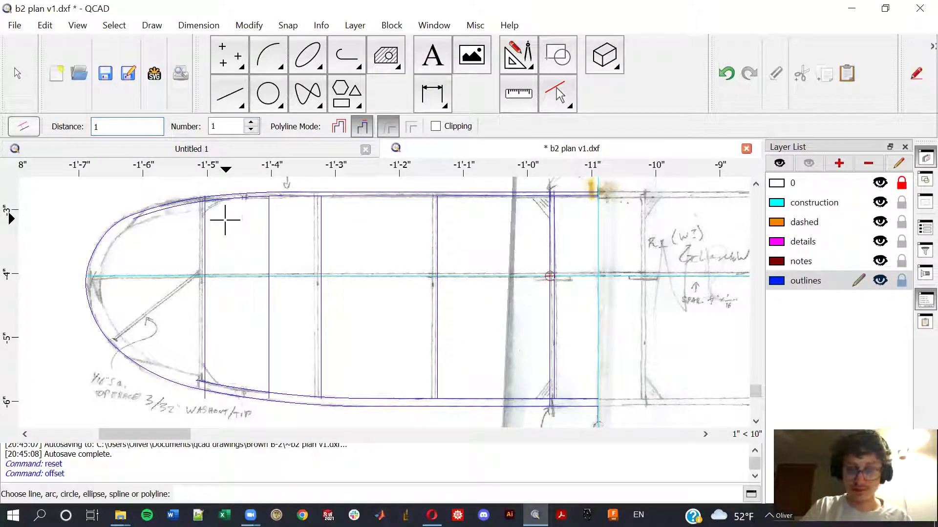
key("BackSpace")
type("0.0615")
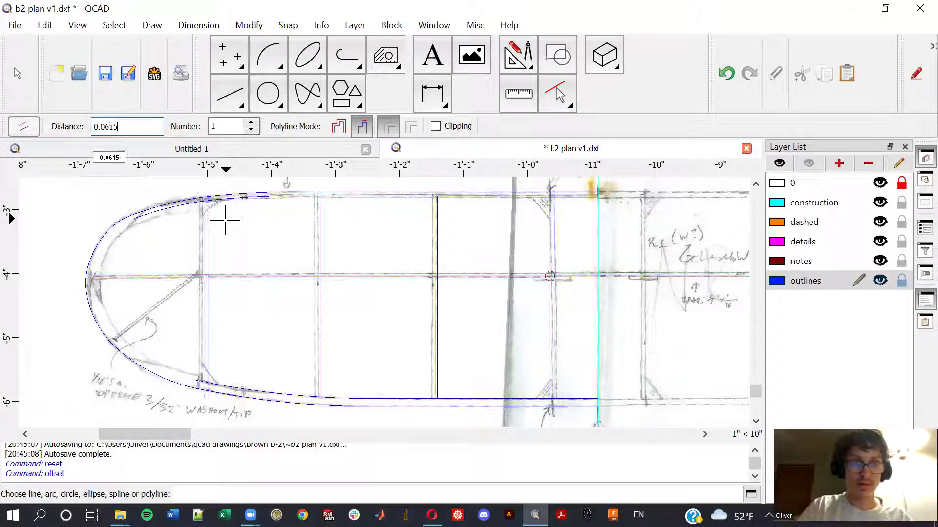
key("BackSpace")
key("BackSpace")
key("BackSpace")
key("BackSpace")
key("BackSpace")
key("BackSpace")
type("1/16")
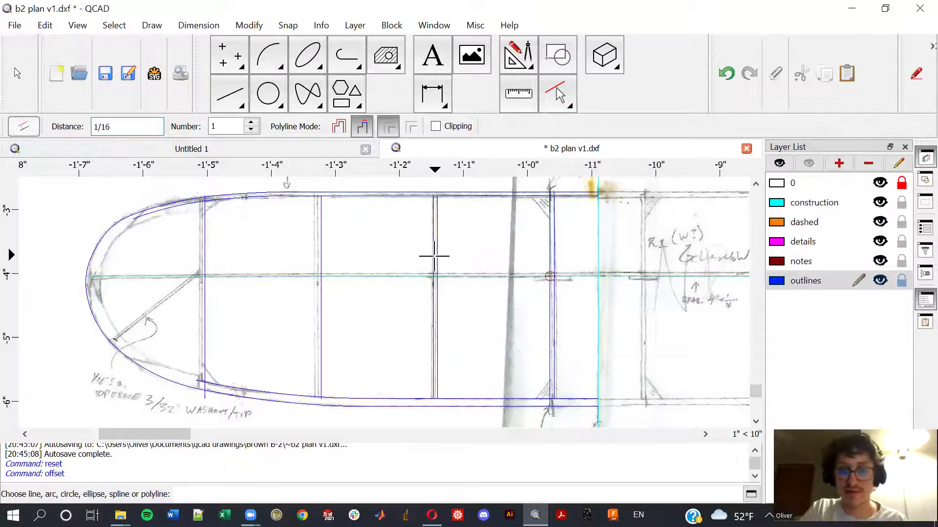
scroll(434, 256, "up", 2)
scroll(452, 264, "up", 2)
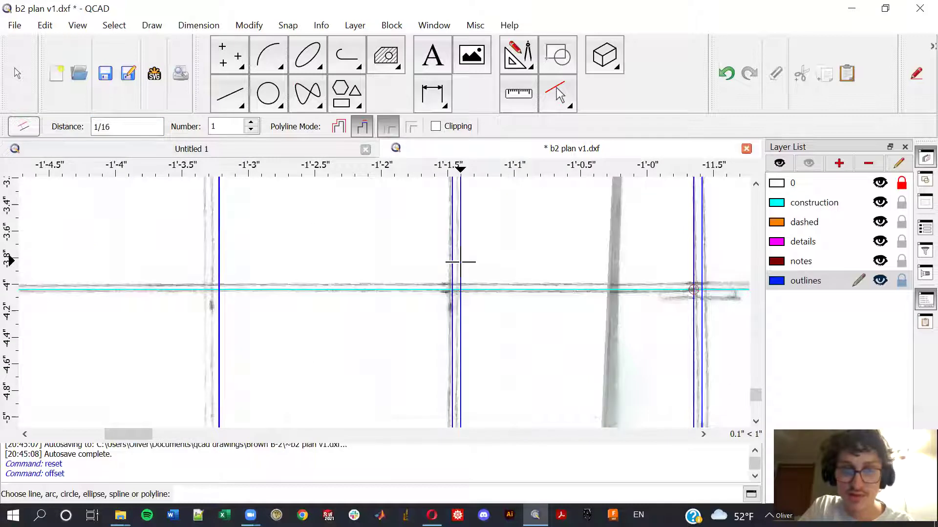
scroll(440, 294, "down", 1)
scroll(330, 293, "up", 1)
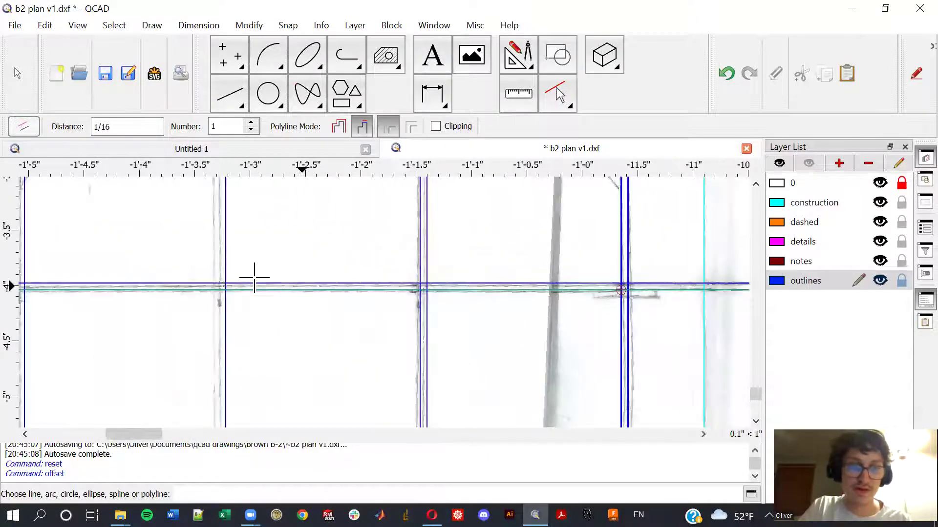
scroll(318, 299, "up", 1)
scroll(130, 247, "up", 1)
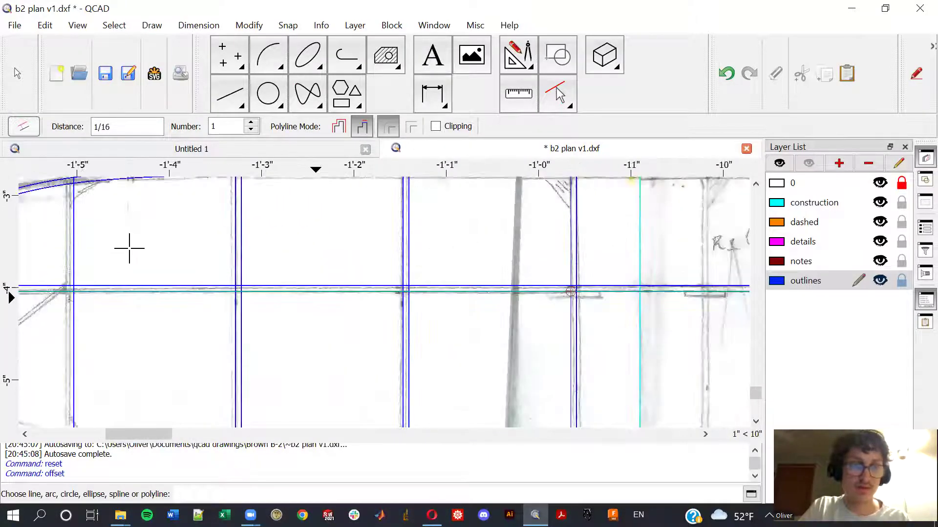
scroll(284, 261, "down", 2)
scroll(285, 262, "down", 1)
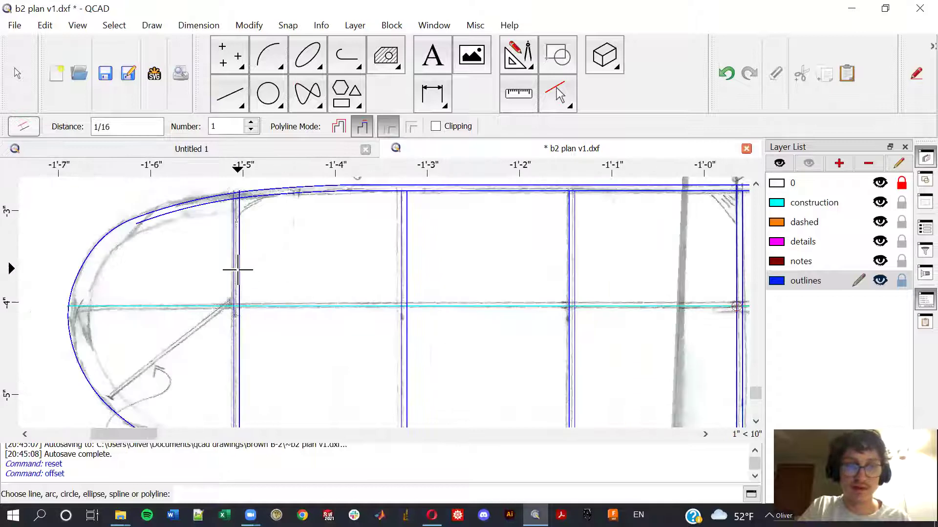
scroll(269, 287, "up", 3)
scroll(271, 294, "down", 4)
key("Escape")
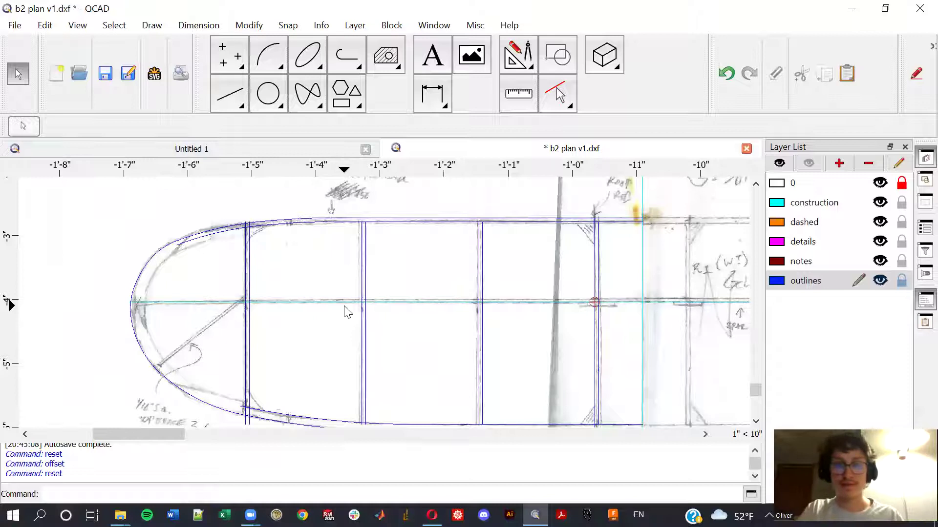
Step: Remove the inner tip outline pieces beyond the outermost rib, lengthening the rib to meet the outline
key("b")
key("s")
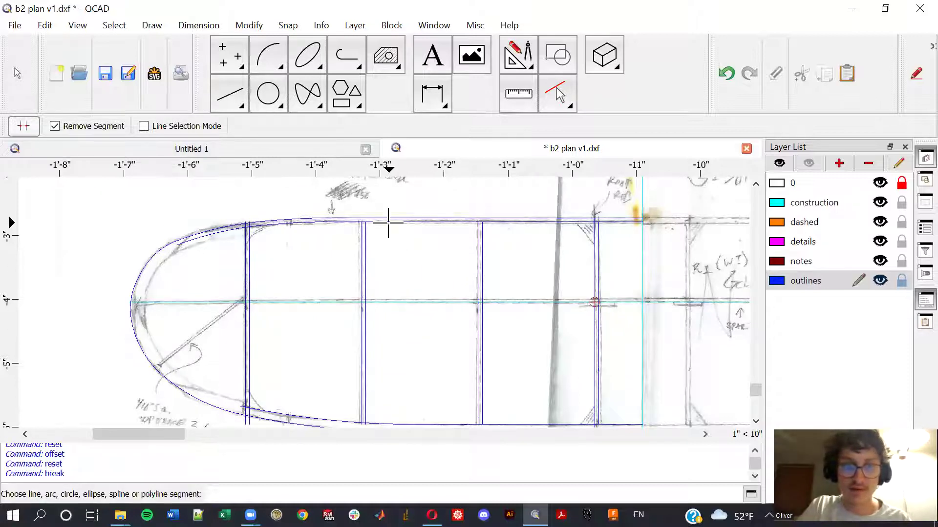
scroll(387, 220, "up", 4)
scroll(279, 237, "up", 4)
scroll(279, 237, "down", 3)
scroll(310, 287, "down", 3)
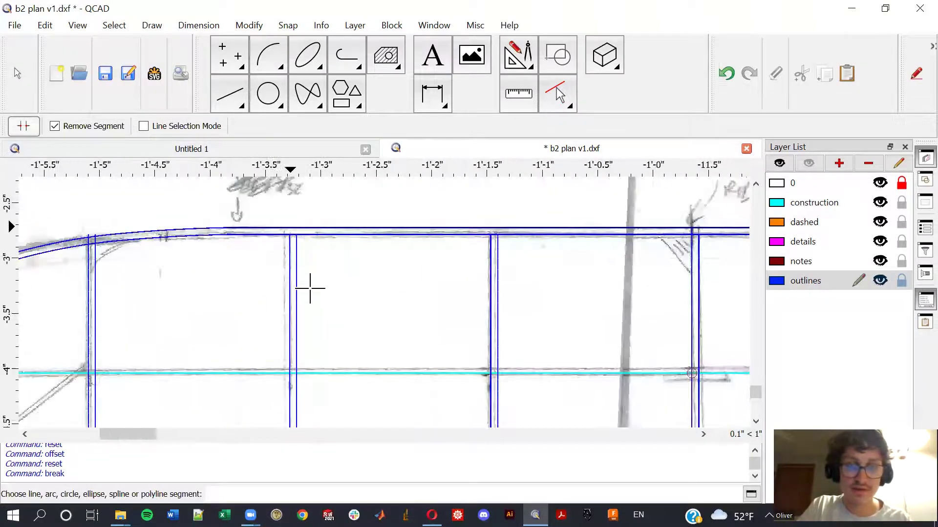
scroll(328, 213, "down", 3)
scroll(323, 308, "down", 3)
scroll(324, 308, "up", 2)
scroll(319, 340, "up", 1)
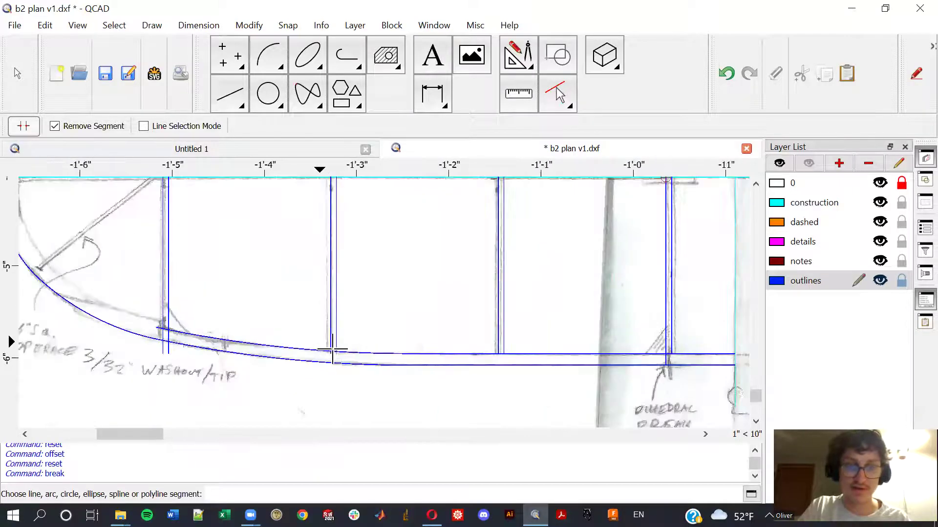
scroll(325, 345, "up", 1)
scroll(334, 359, "up", 2)
scroll(334, 359, "up", 1)
scroll(326, 351, "up", 1)
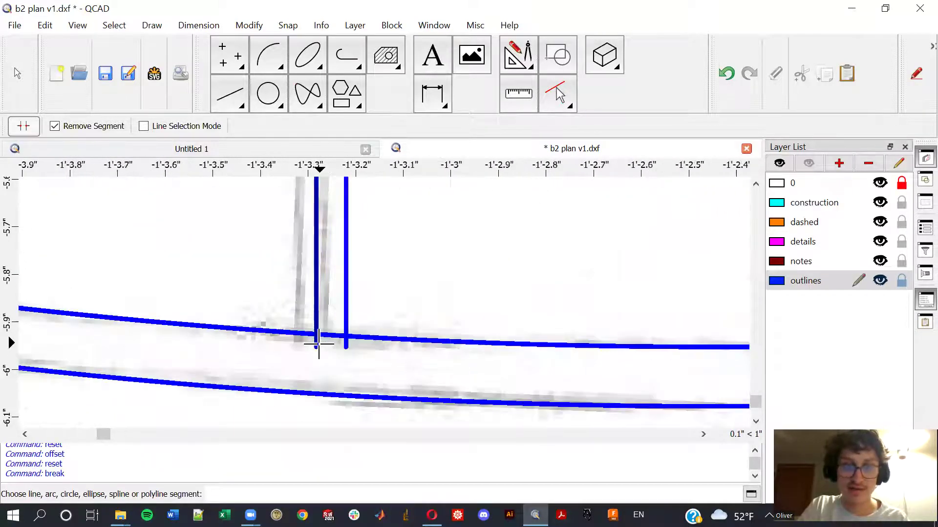
scroll(348, 342, "down", 2)
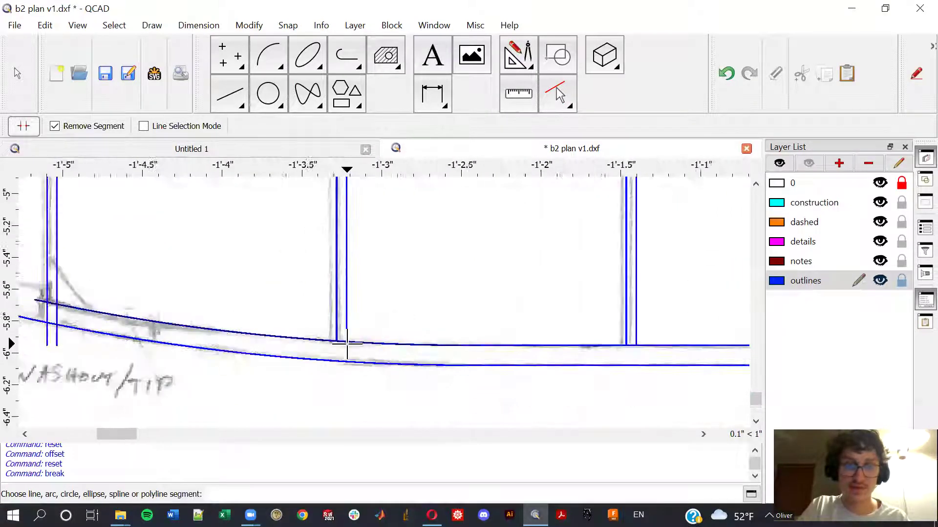
scroll(287, 318, "down", 2)
scroll(279, 362, "up", 2)
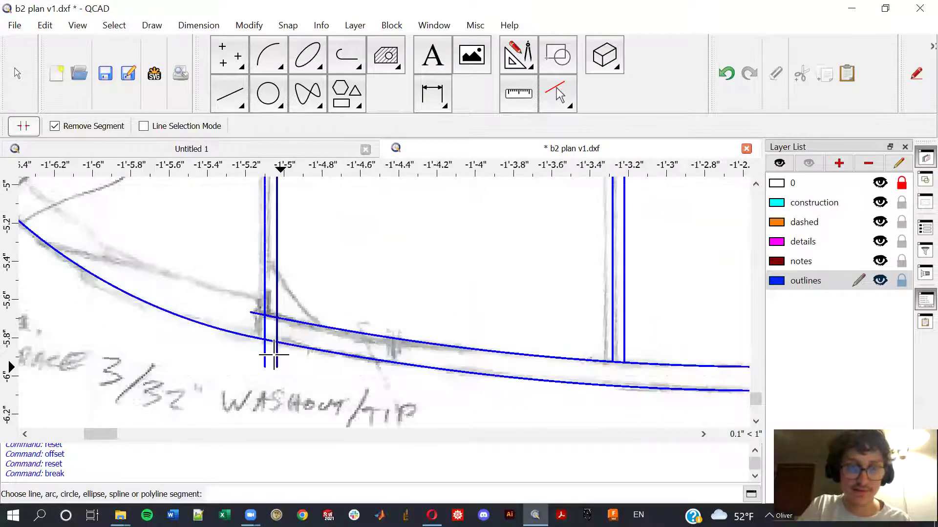
scroll(273, 357, "up", 1)
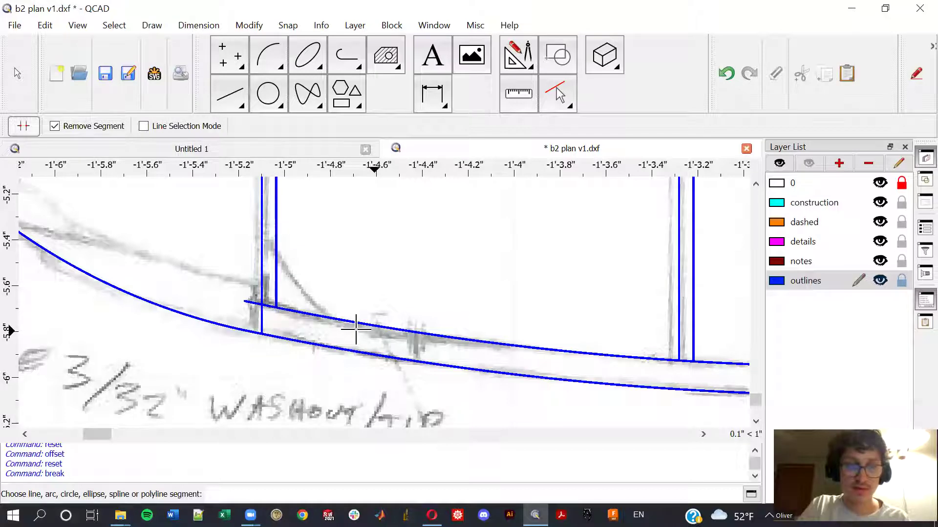
scroll(271, 312, "down", 1)
scroll(262, 311, "down", 1)
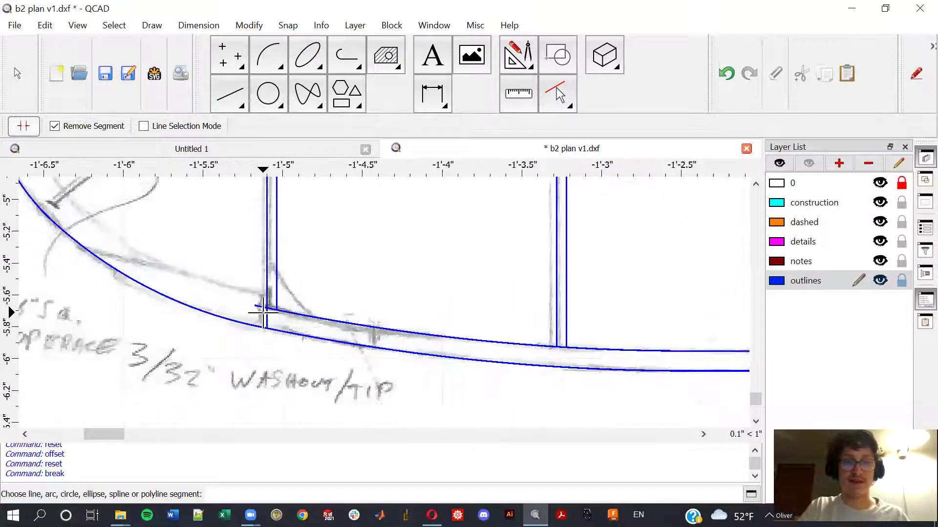
scroll(268, 341, "up", 3)
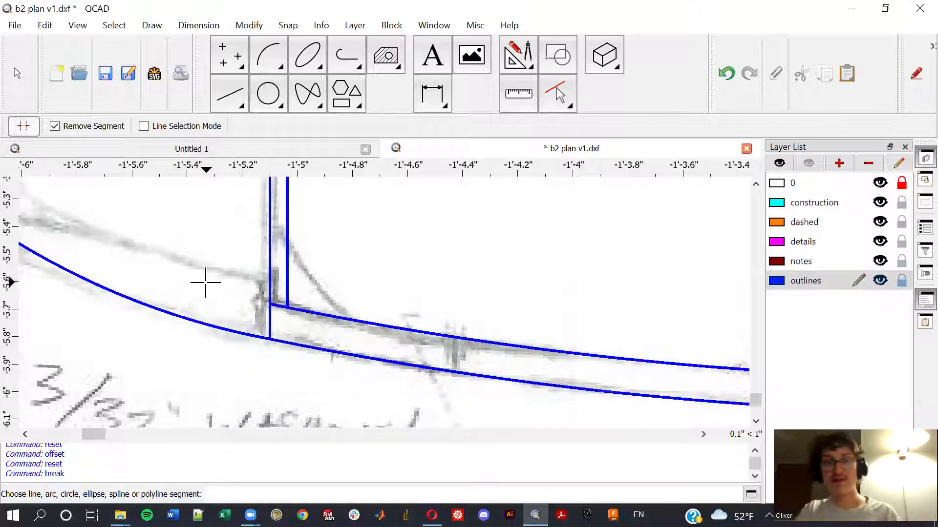
scroll(241, 282, "up", 1)
scroll(242, 282, "down", 2)
scroll(242, 279, "down", 2)
scroll(272, 262, "down", 3)
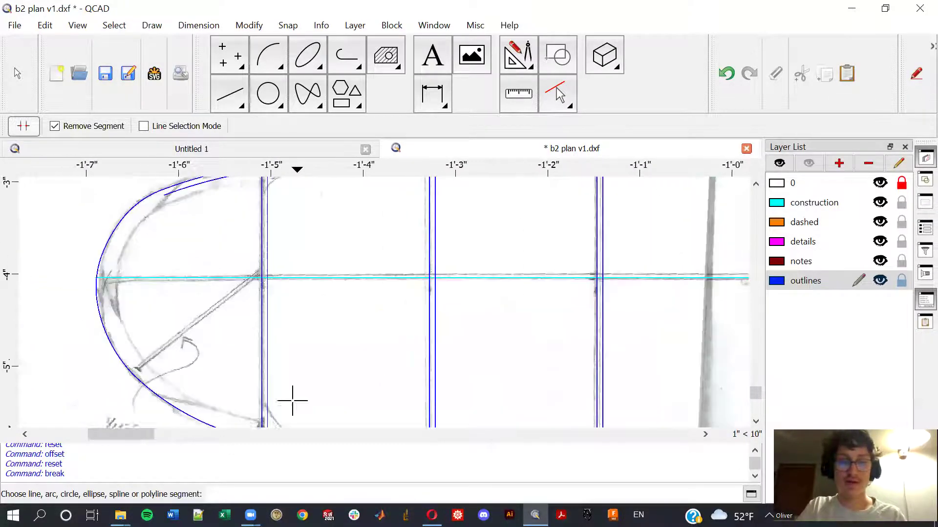
scroll(287, 256, "up", 5)
scroll(280, 213, "up", 1)
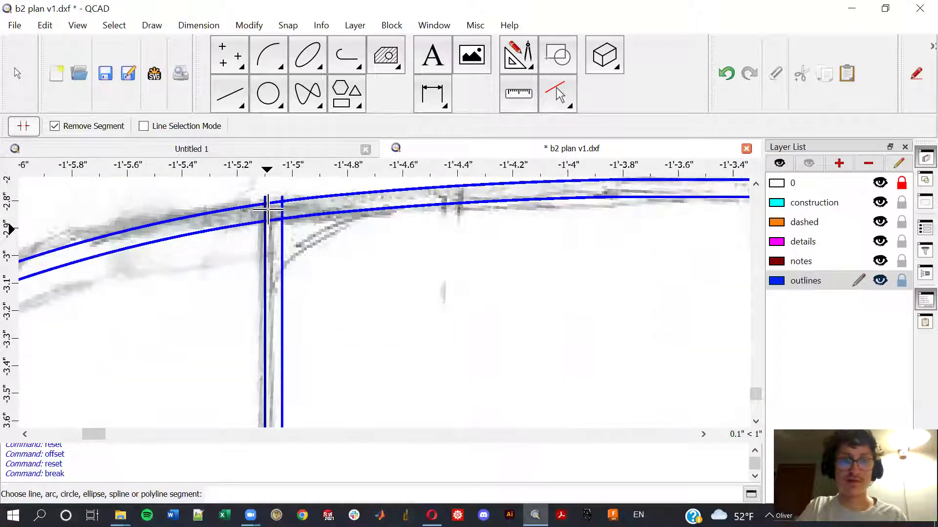
scroll(280, 211, "up", 1)
left_click(288, 208)
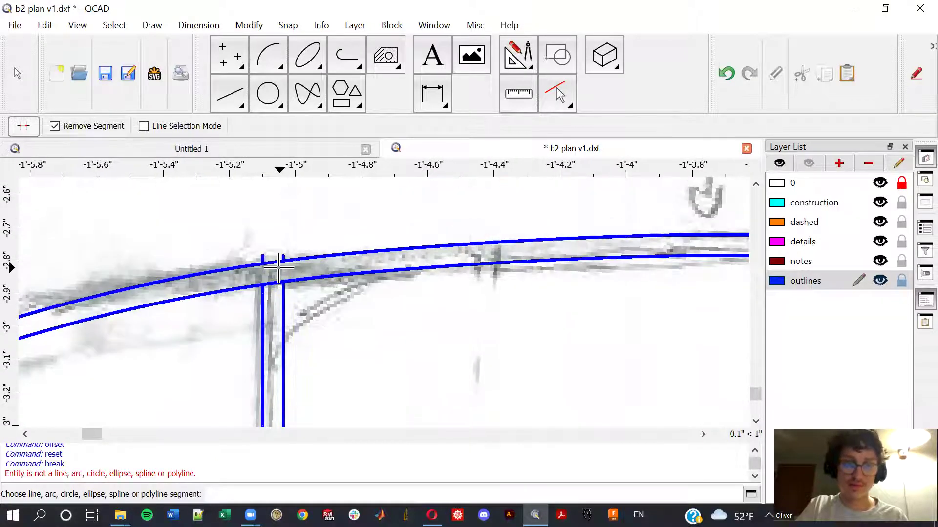
scroll(255, 252, "up", 3)
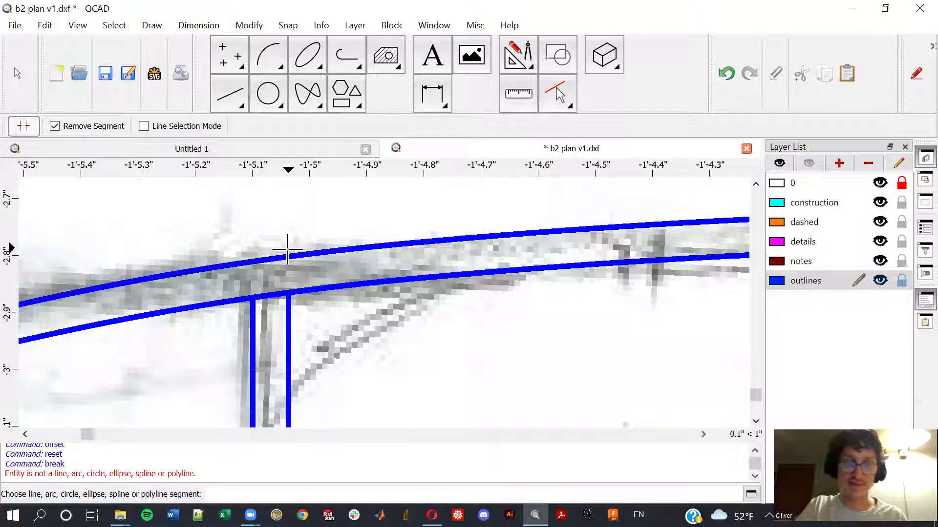
scroll(457, 272, "down", 3)
scroll(447, 271, "down", 2)
scroll(440, 272, "down", 2)
scroll(500, 319, "down", 2)
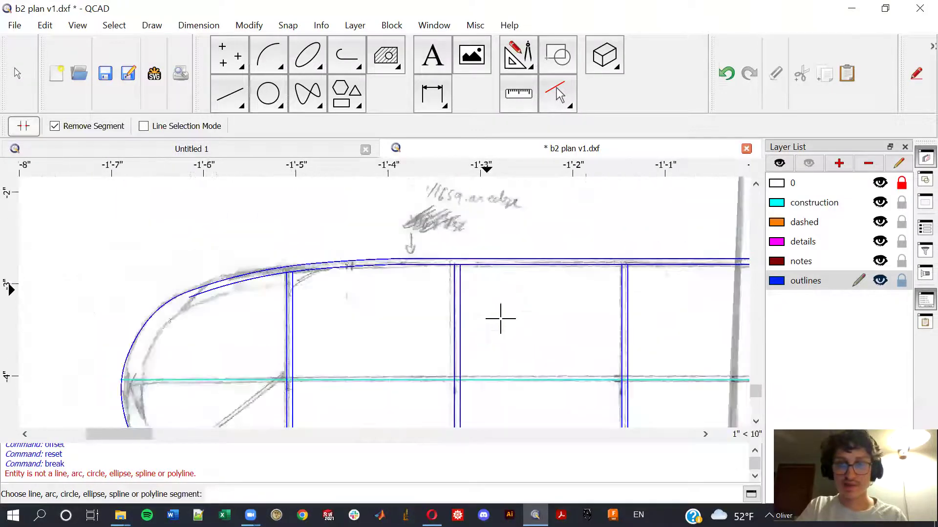
scroll(501, 319, "down", 1)
scroll(503, 272, "down", 2)
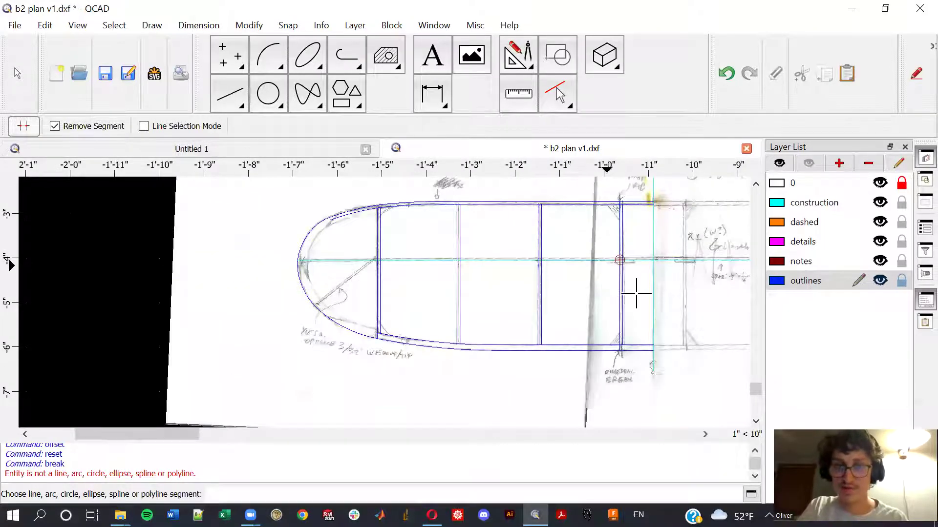
right_click(366, 251)
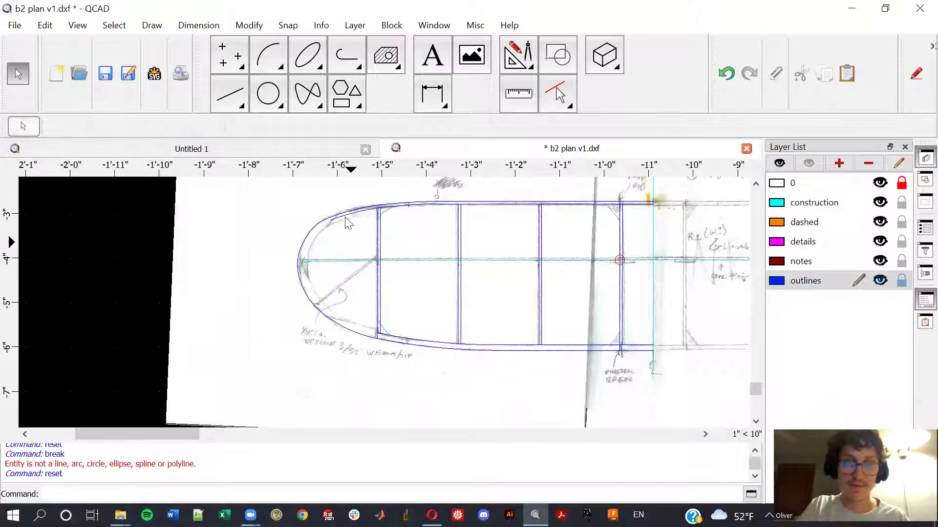
scroll(348, 216, "up", 2)
scroll(347, 216, "up", 2)
scroll(407, 205, "up", 2)
middle_click_drag(402, 237, 356, 289)
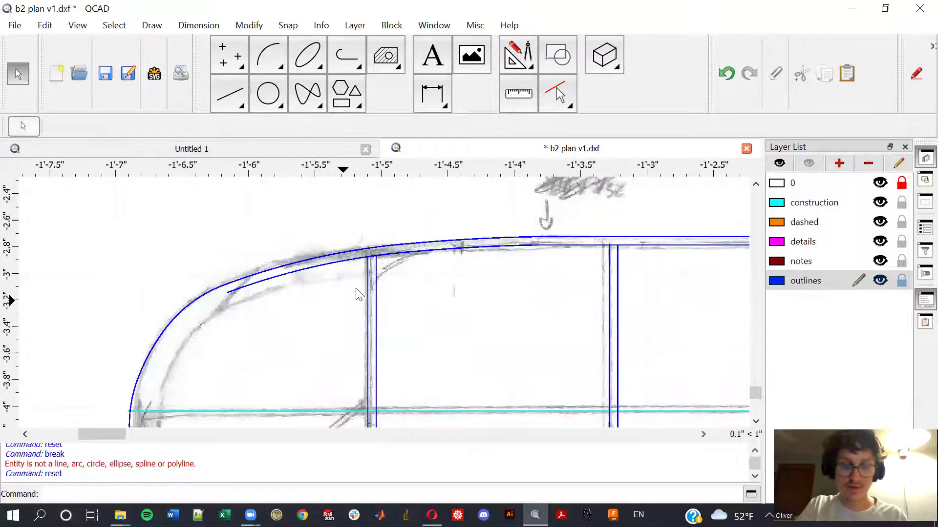
key("l")
key("e")
right_click(368, 286)
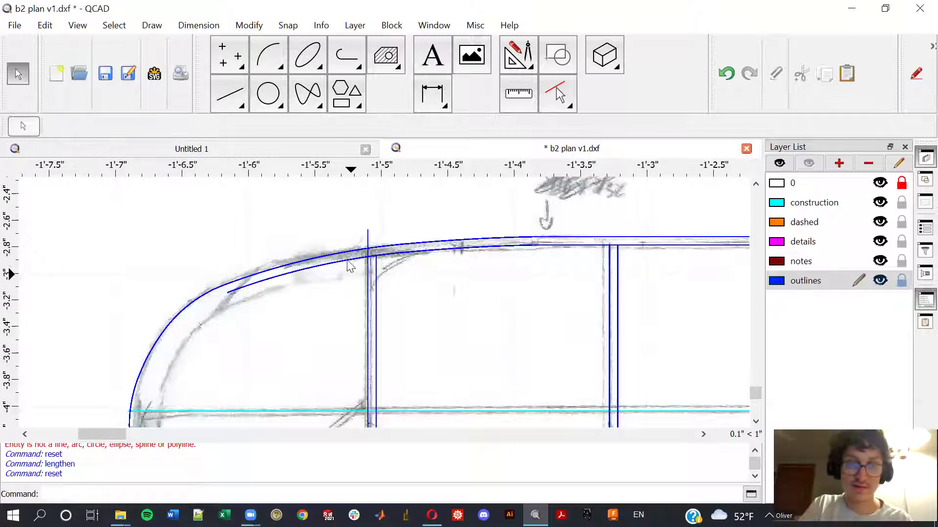
key("b")
key("s")
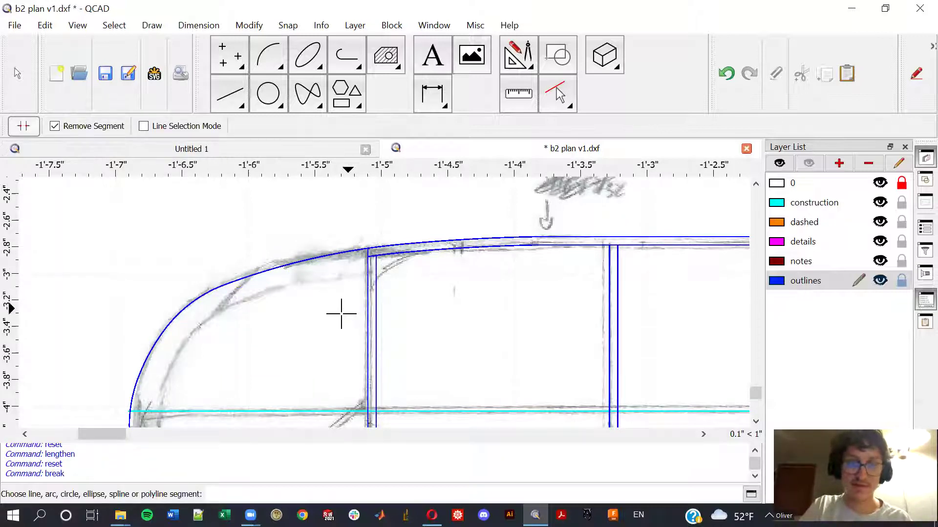
scroll(366, 286, "up", 1)
scroll(322, 260, "down", 1)
scroll(280, 284, "down", 1)
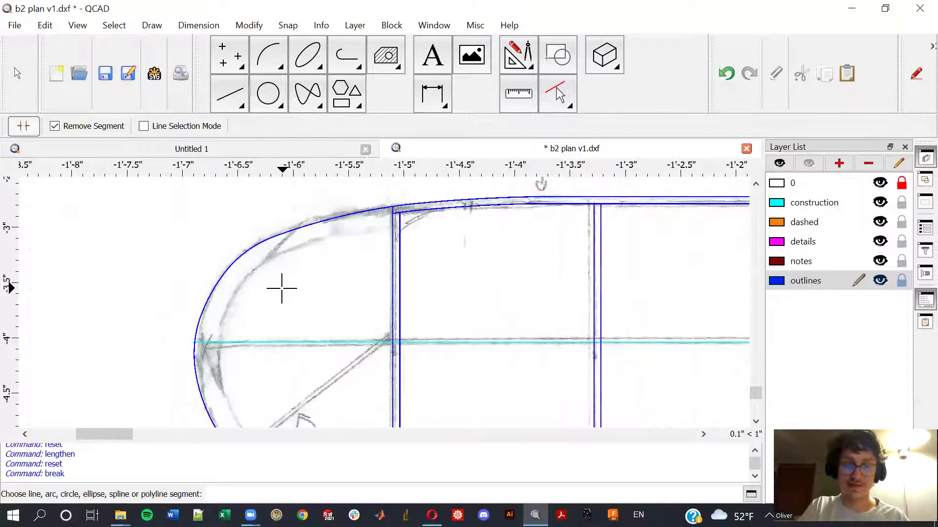
scroll(299, 257, "down", 2)
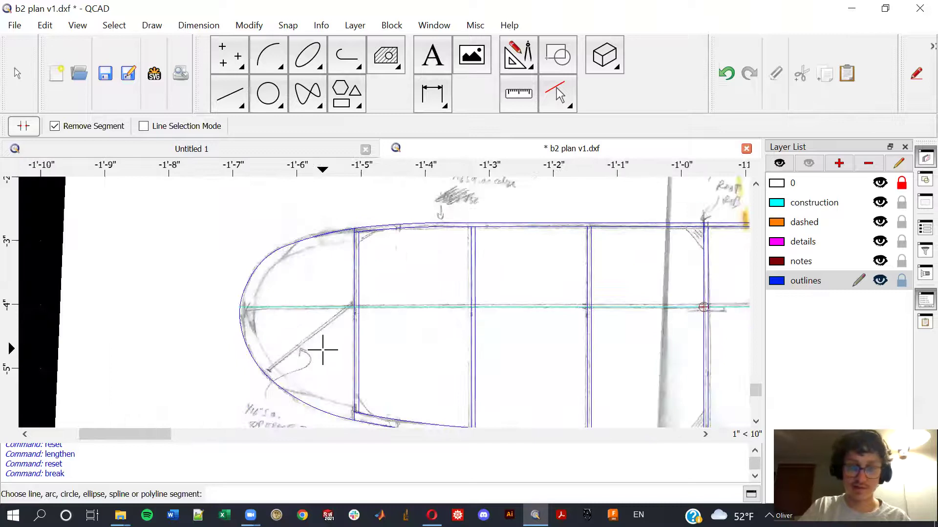
Step: Offset the rounded wingtip arc 0.25 inward and trim its ends at the outermost rib
key("o")
key("f")
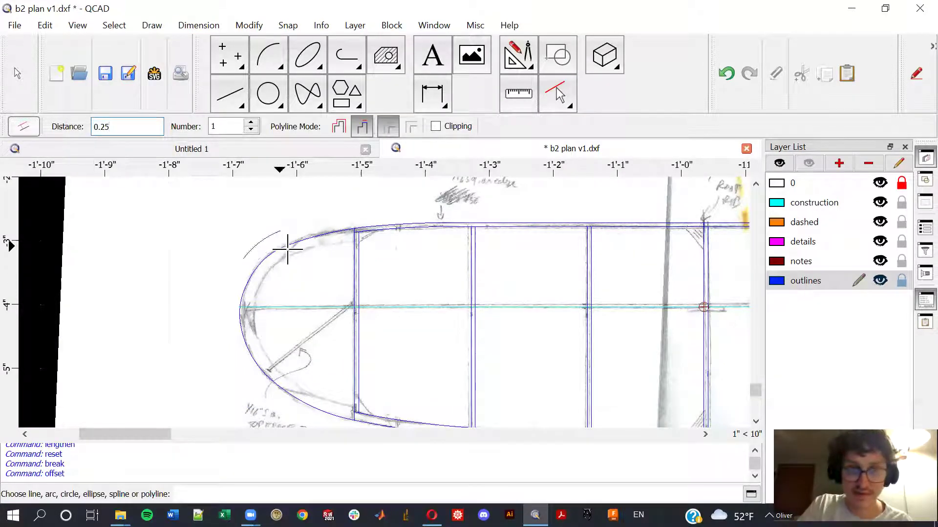
left_click(321, 244)
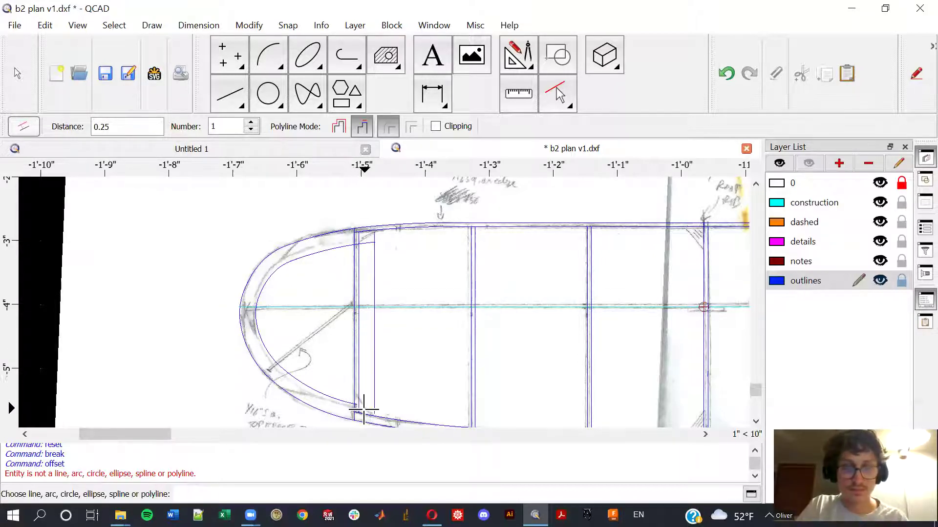
key("Escape")
scroll(335, 413, "up", 8)
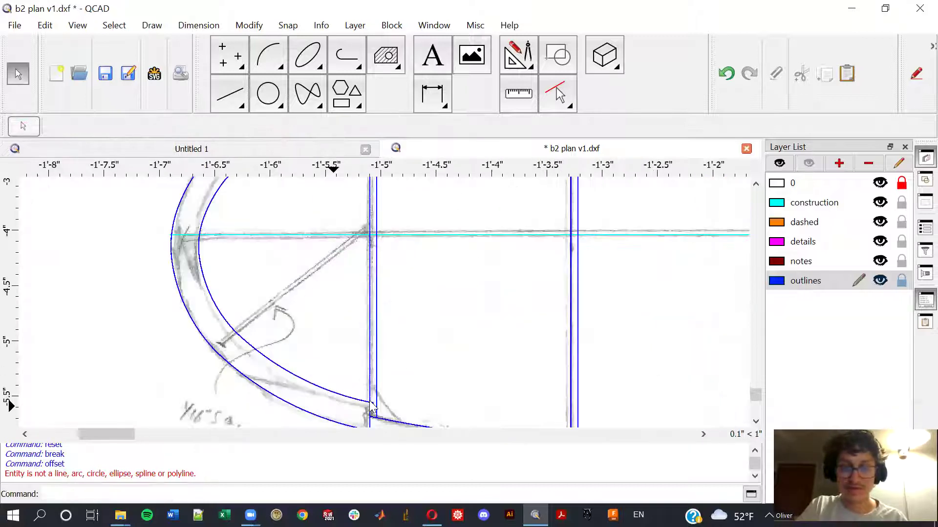
key("b")
key("s")
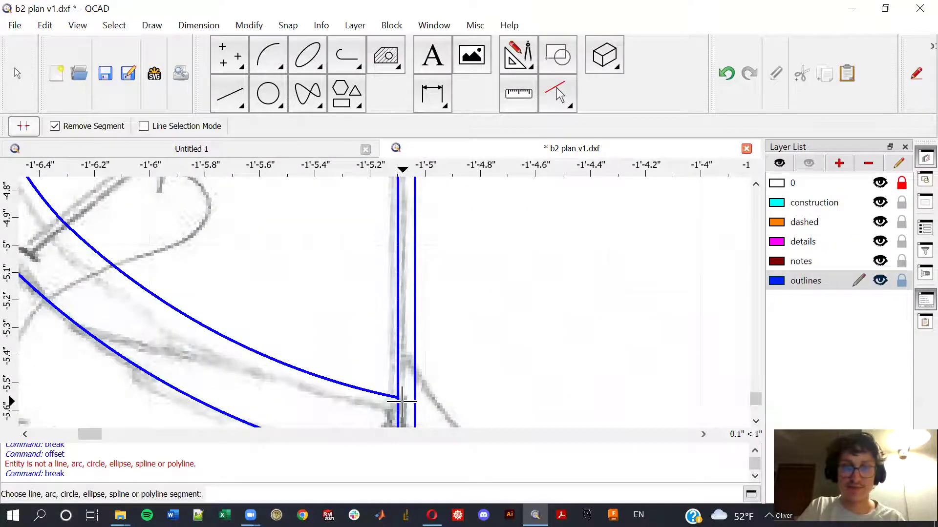
scroll(345, 309, "down", 3)
scroll(295, 287, "down", 2)
scroll(304, 295, "up", 3, "ctrl")
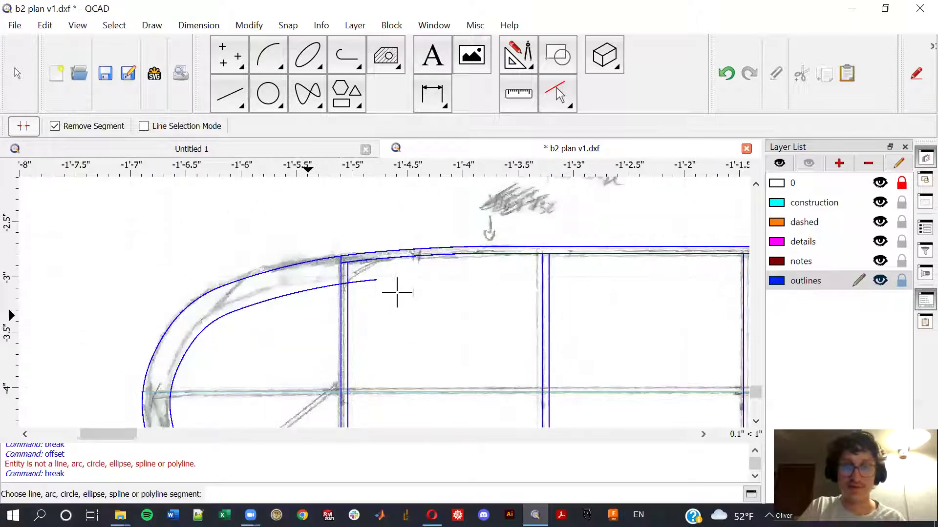
scroll(380, 282, "up", 1)
scroll(362, 264, "up", 1)
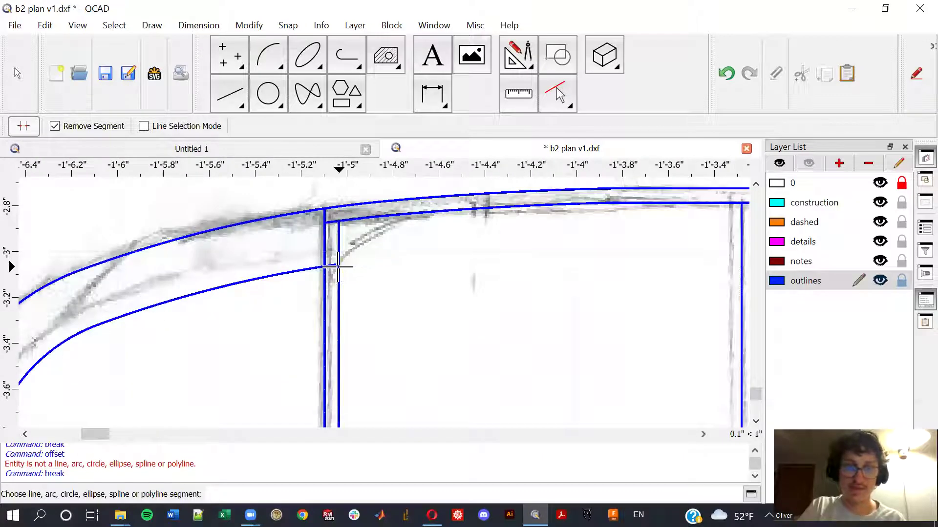
scroll(335, 263, "down", 1)
scroll(335, 265, "down", 1)
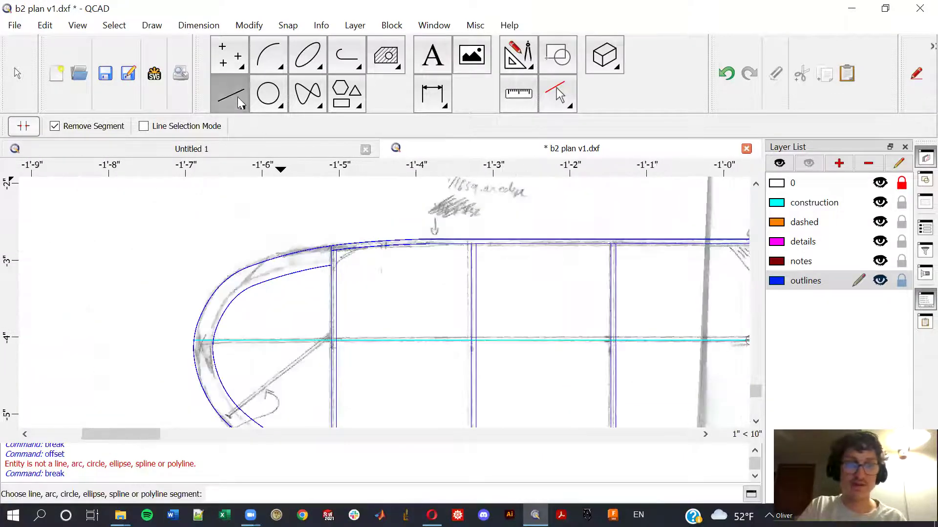
Step: Draw the first straight gusset line between the wingtip arcs using On Entity snap
left_click(230, 93)
left_click(258, 55)
scroll(247, 294, "up", 1)
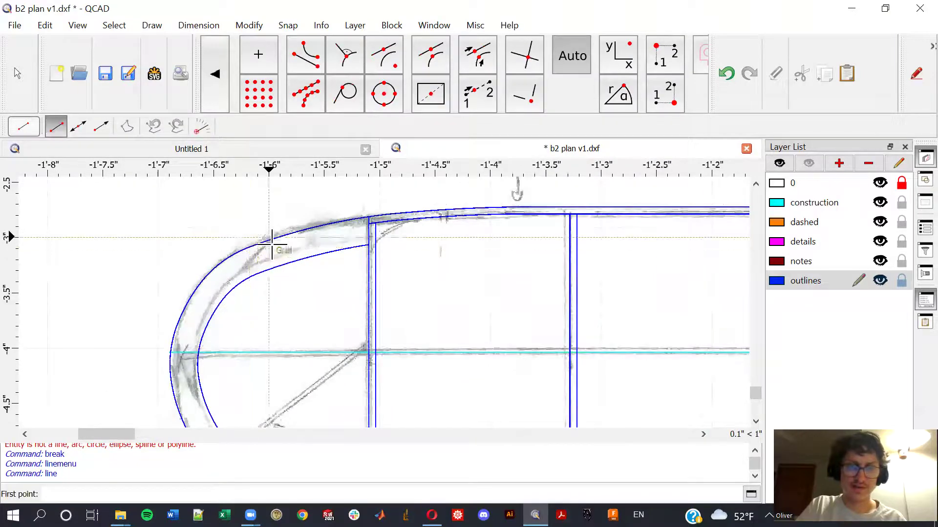
key("n")
key("p")
left_click(273, 238)
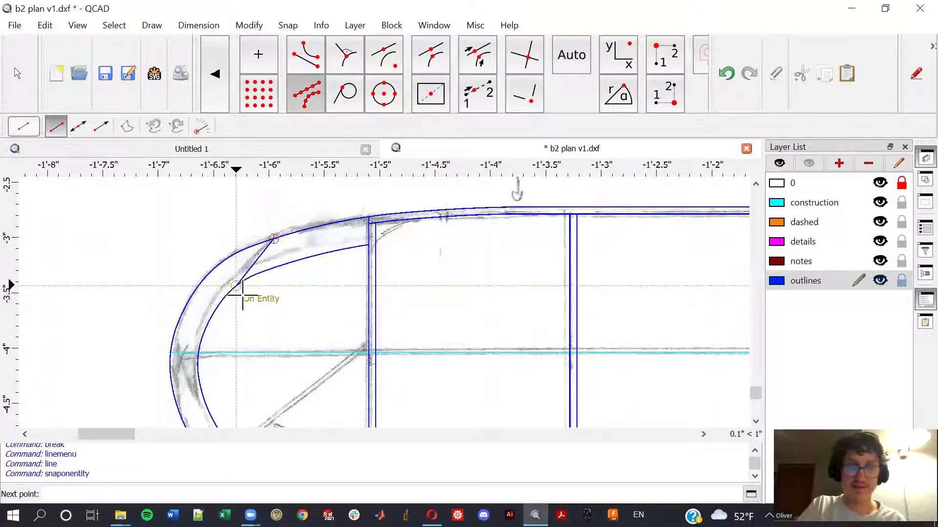
scroll(301, 329, "up", 1)
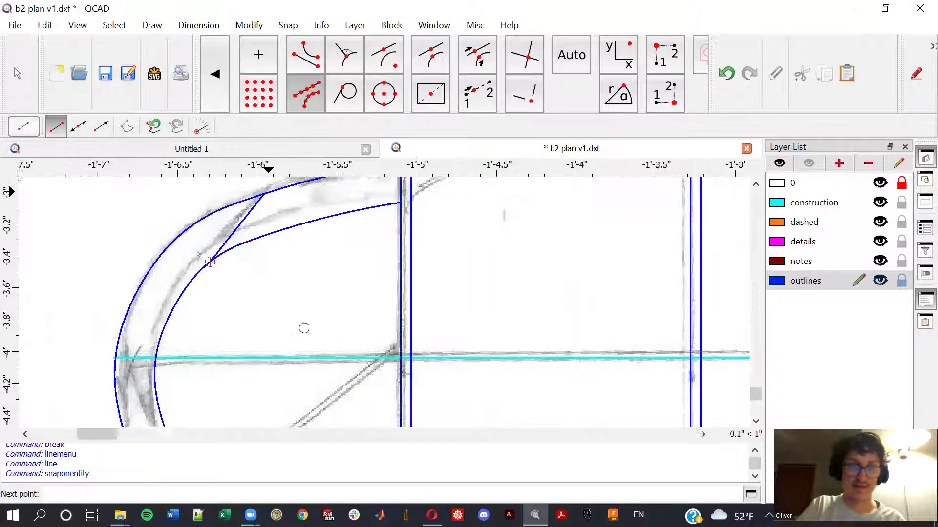
middle_click_drag(303, 328, 457, 234)
scroll(418, 274, "down", 1)
right_click(372, 247)
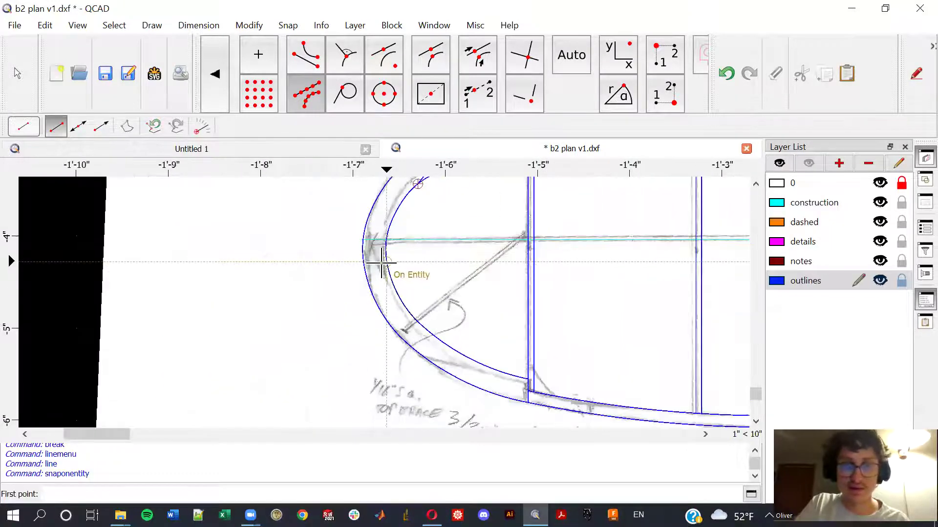
scroll(398, 299, "up", 1)
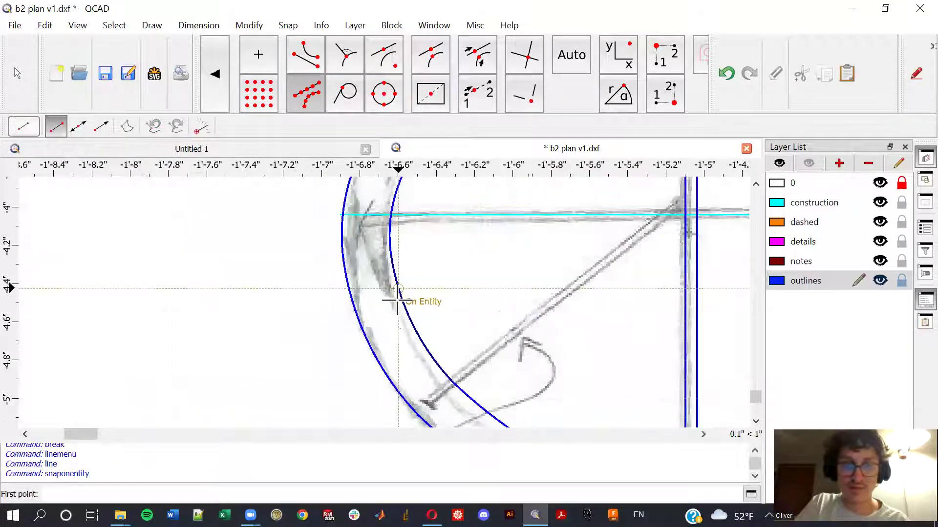
left_click(214, 74)
left_click(258, 55)
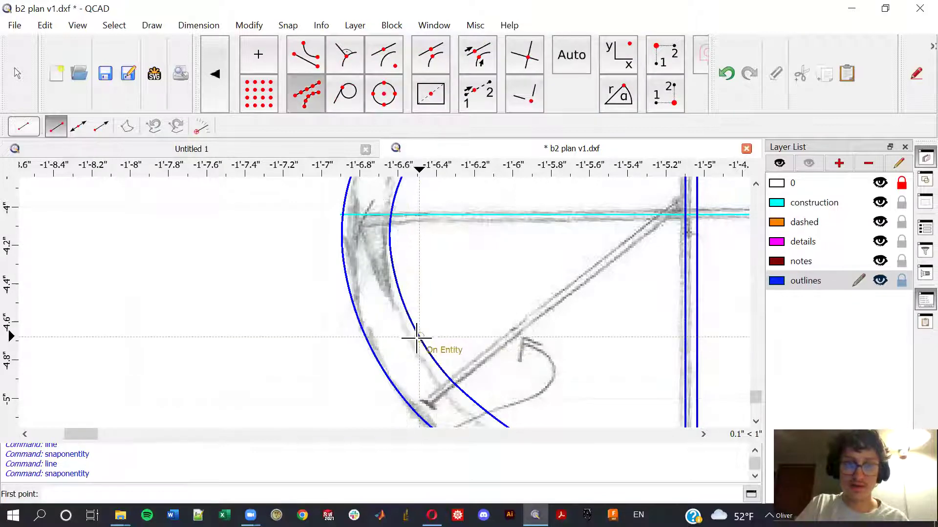
left_click(421, 340)
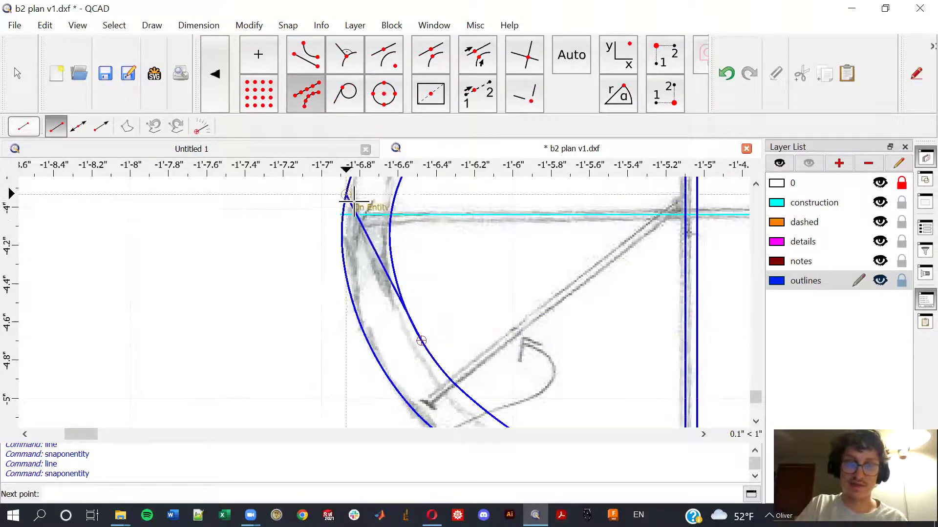
left_click(341, 225)
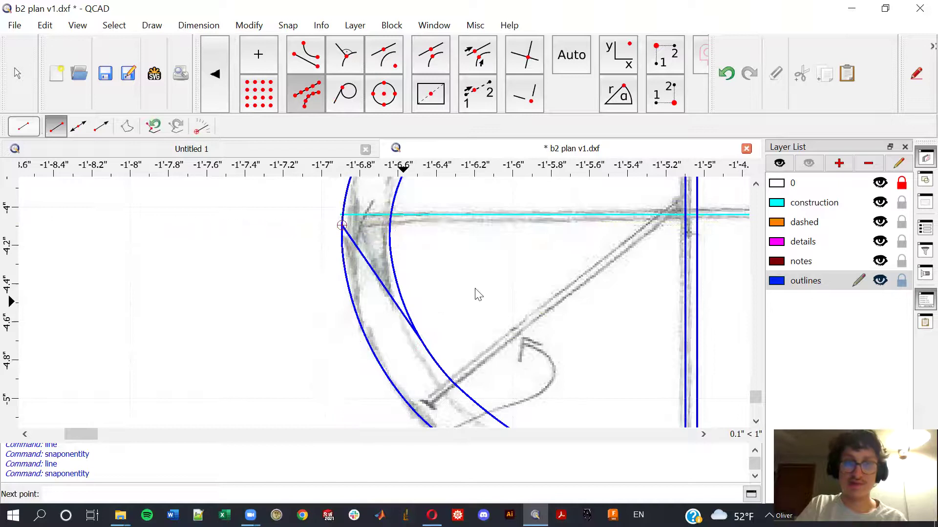
key("Escape")
scroll(475, 295, "down", 3)
middle_click_drag(575, 291, 405, 313)
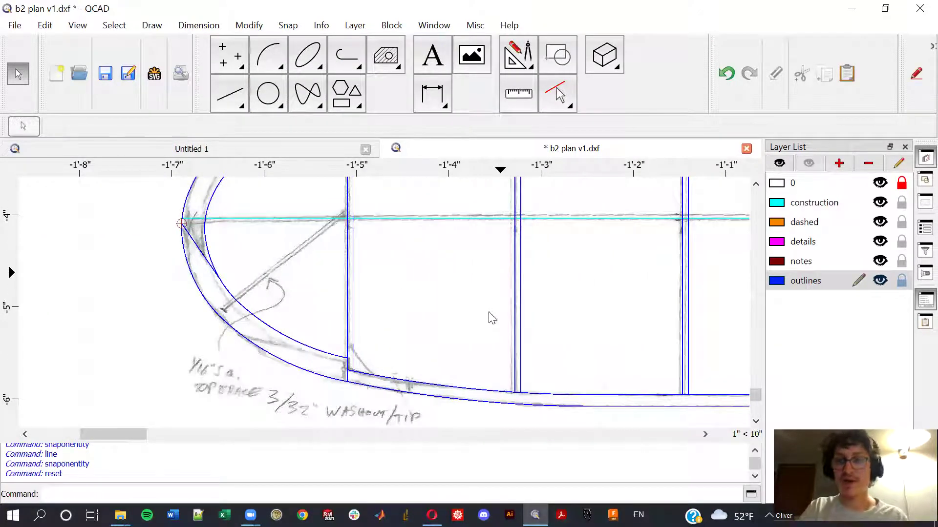
Step: Draw the lower gusset line starting on the outer wingtip arc
mouse_move(463, 332)
middle_mouse_down()
mouse_move(342, 296)
mouse_move(279, 301)
middle_mouse_up()
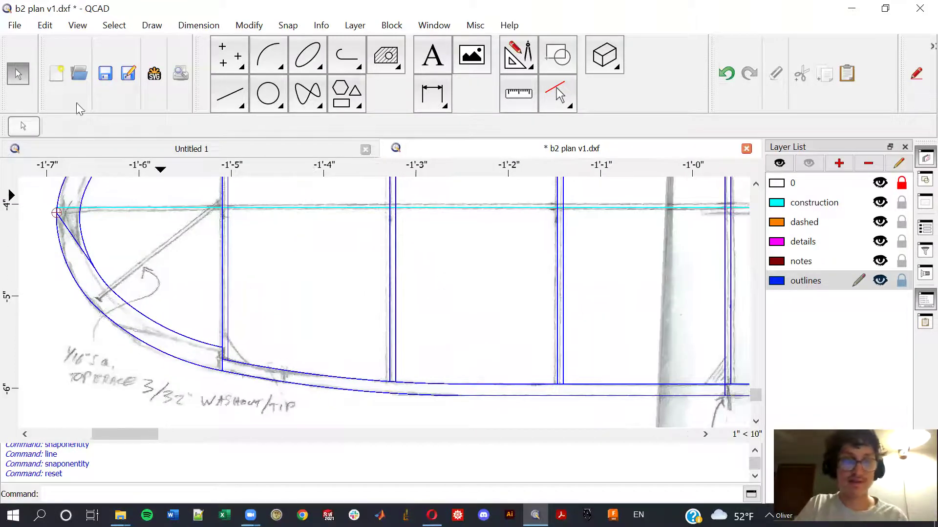
left_click(244, 108)
key("l")
key("i")
scroll(105, 318, "up", 2)
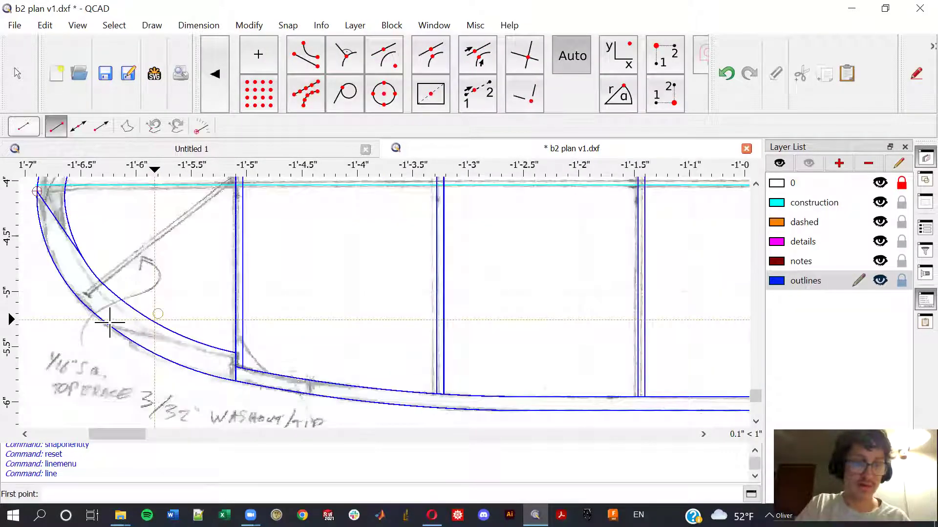
scroll(105, 318, "up", 2)
key("s")
key("e")
left_click(82, 319)
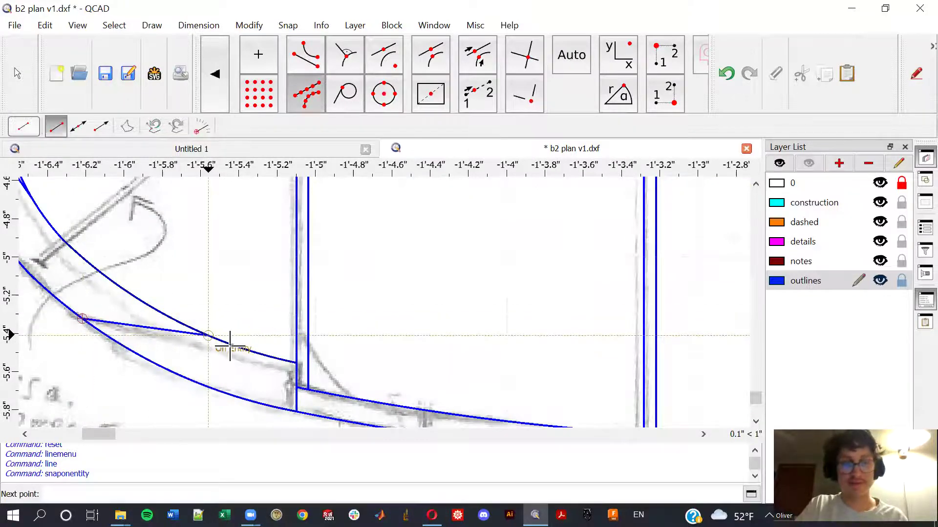
key("Escape")
key("Escape")
scroll(388, 339, "down", 3)
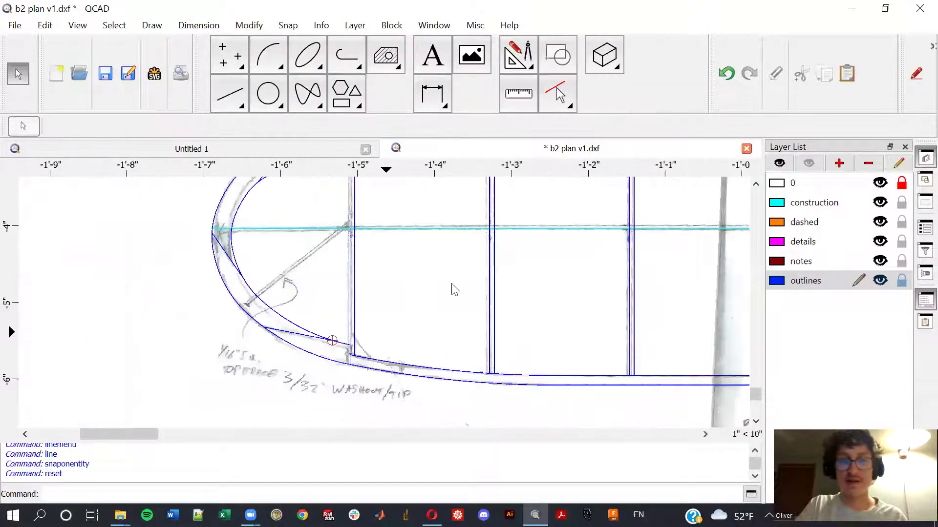
scroll(450, 287, "down", 2)
scroll(340, 299, "down", 1)
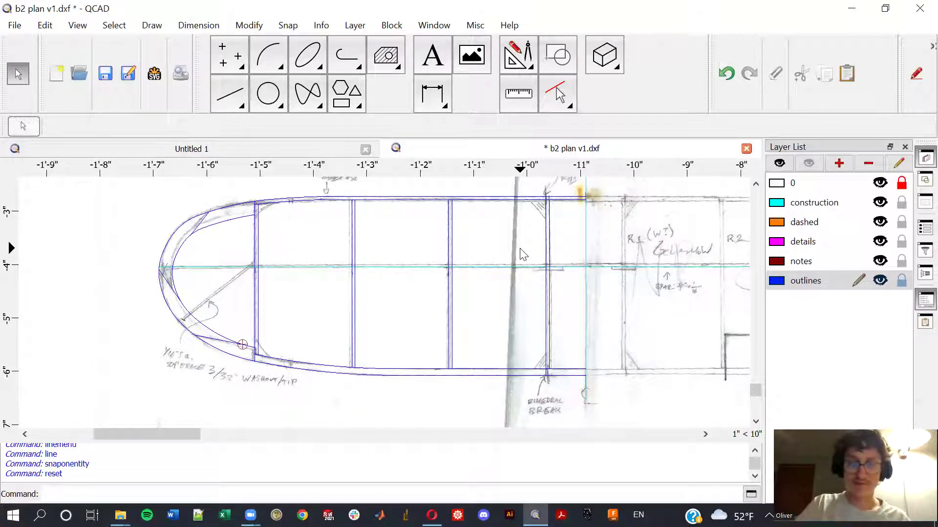
Step: Try the Offset and Break Out Segment tools on the spar, cancelling both
key("o")
key("f")
scroll(608, 266, "up", 2)
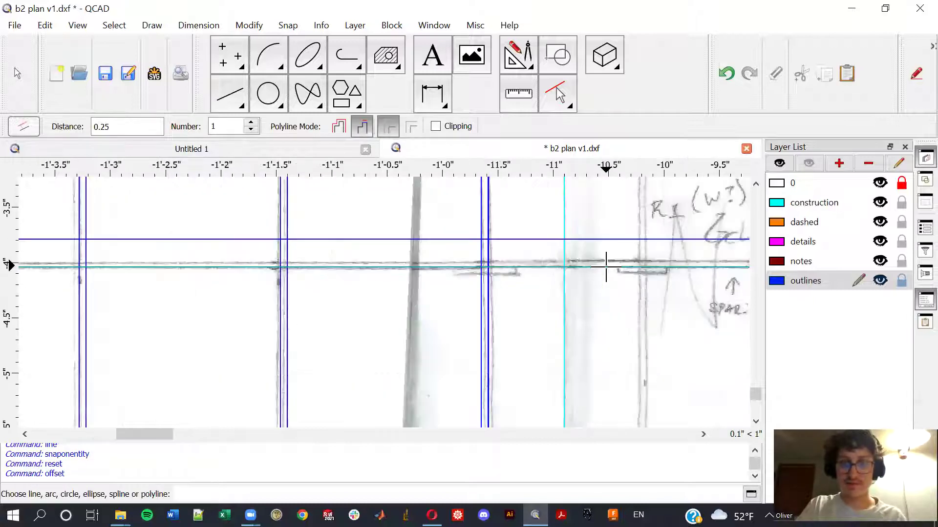
key("Escape")
key("b")
key("s")
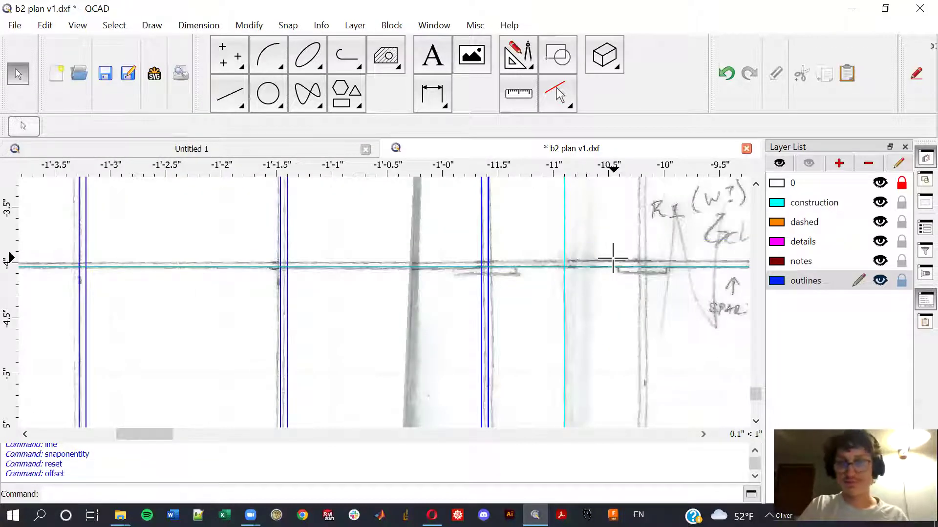
left_click(612, 263)
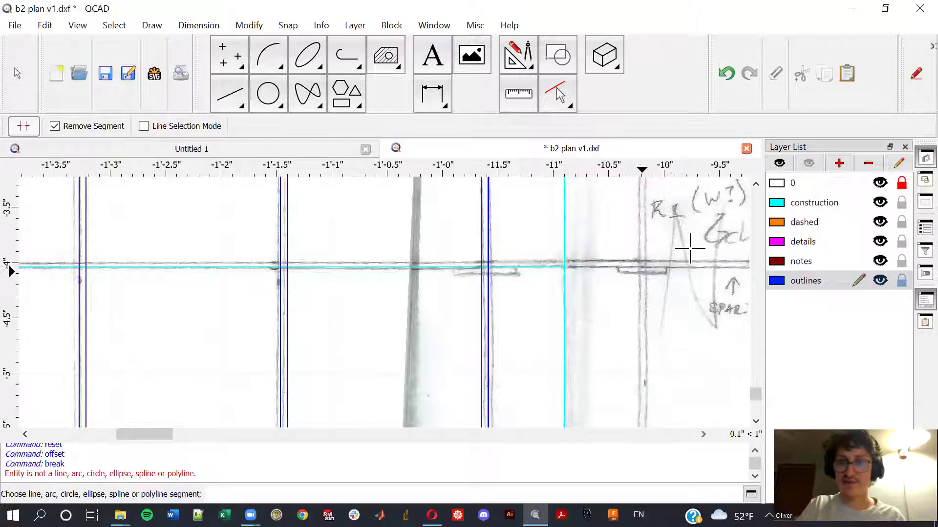
key("Escape")
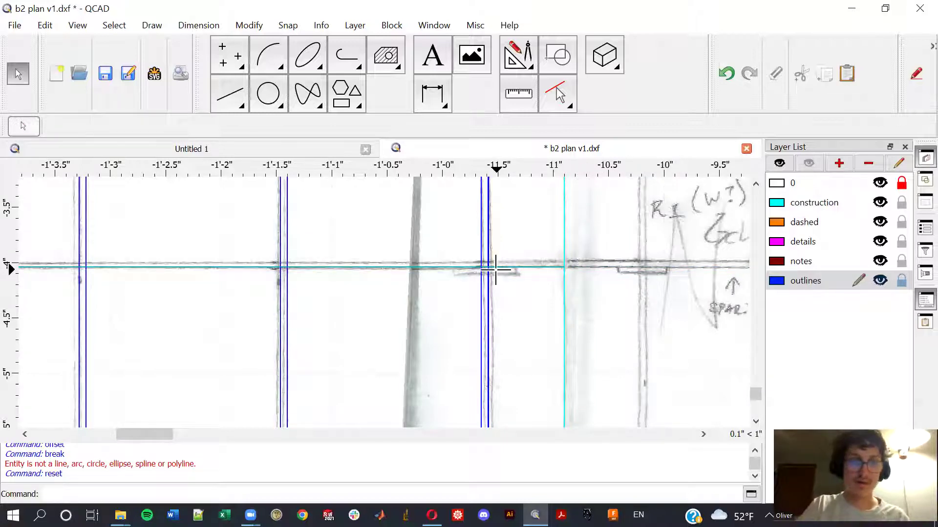
Step: Offset the spar centreline 1/32 inch above and below, one copy each side
key("o")
key("f")
left_click(273, 205)
double_click(137, 124)
type("1/32")
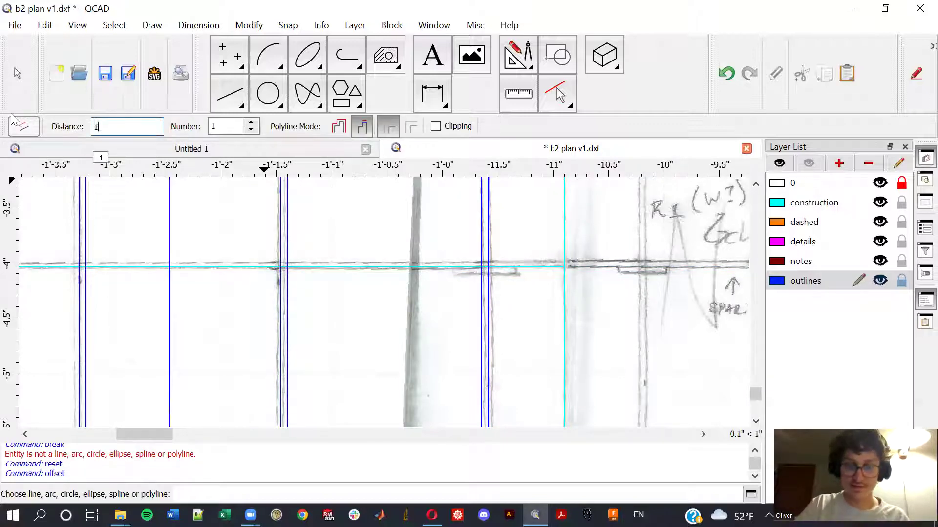
key("Return")
key("Tab")
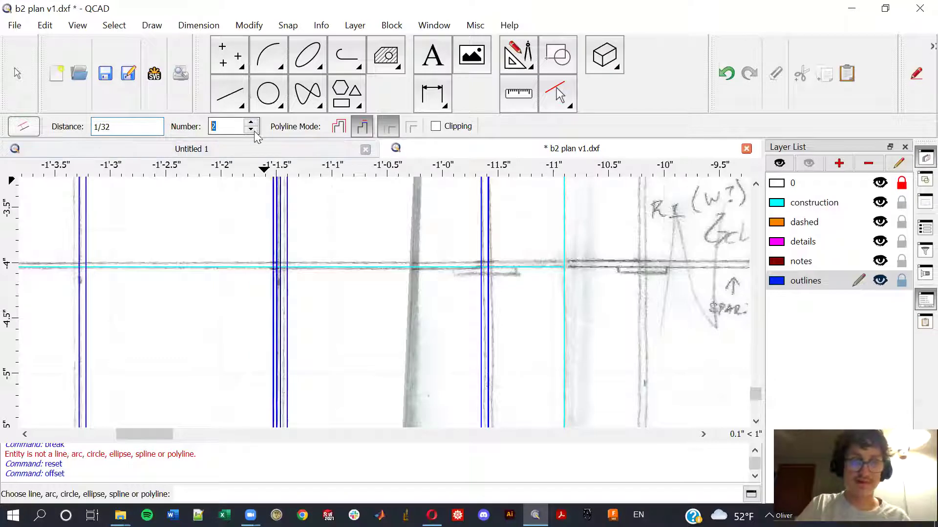
left_click(375, 268)
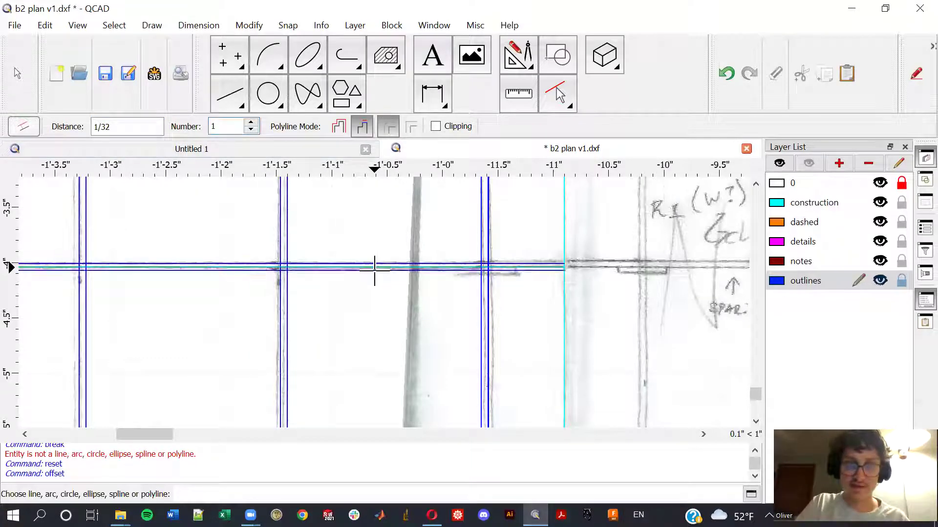
left_click(374, 269)
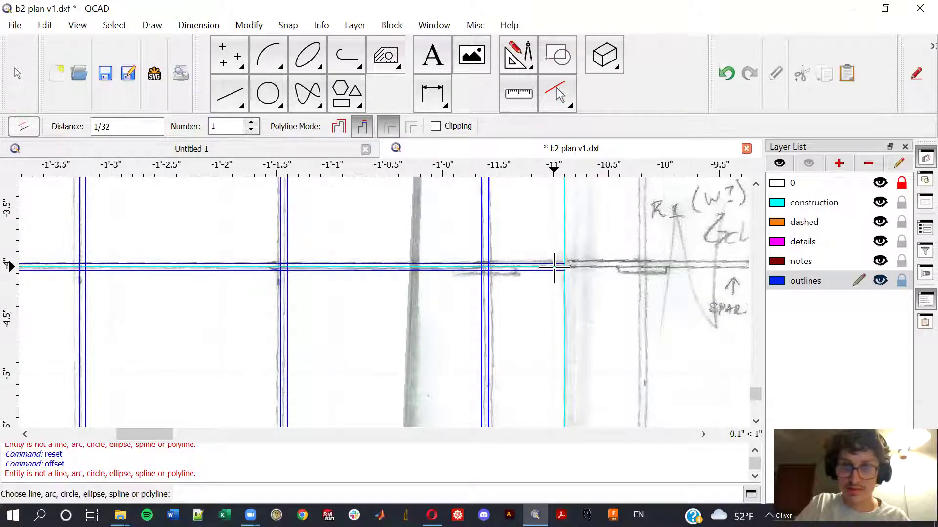
scroll(603, 315, "down", 3)
Step: Hide the construction layer and break out overlapping spar and rib pieces near the wing tip
key("Escape")
scroll(274, 324, "up", 2)
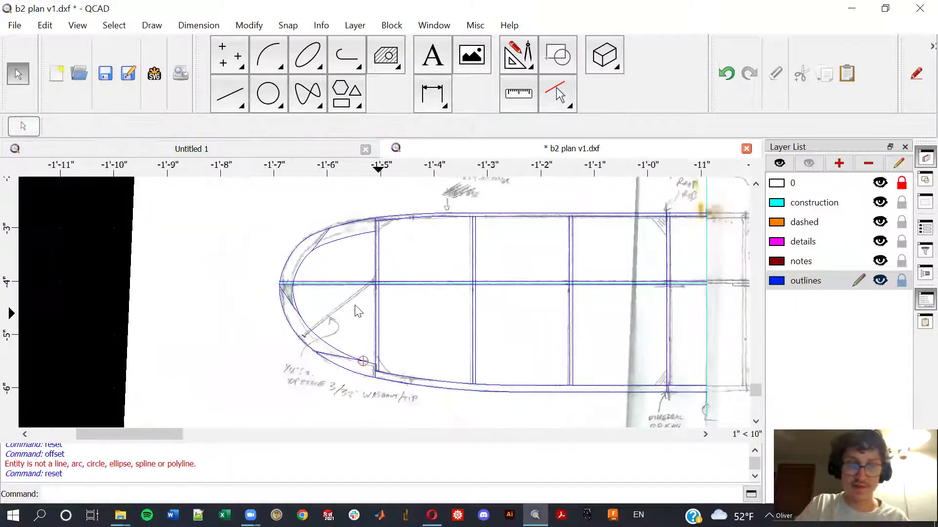
scroll(356, 310, "up", 2)
scroll(423, 283, "up", 1)
scroll(716, 268, "up", 1)
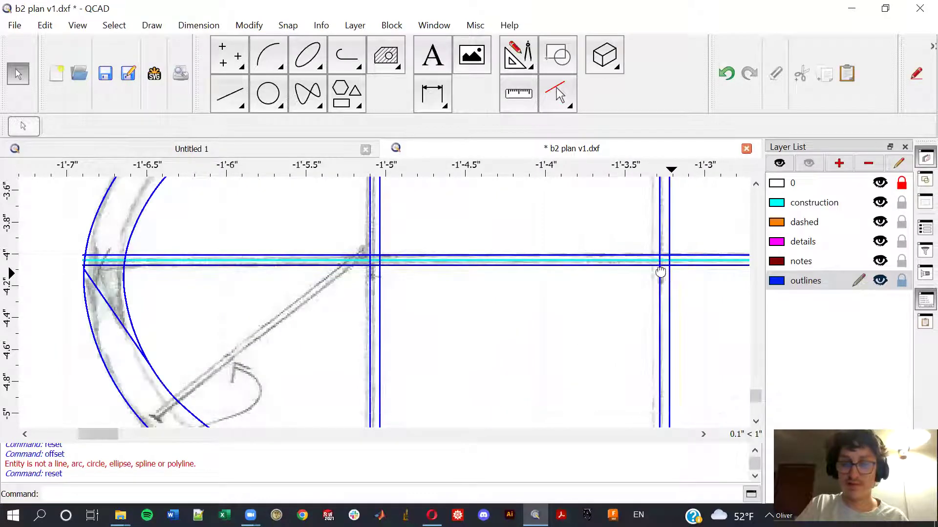
scroll(661, 271, "down", 2)
scroll(420, 263, "down", 2)
scroll(575, 270, "up", 1)
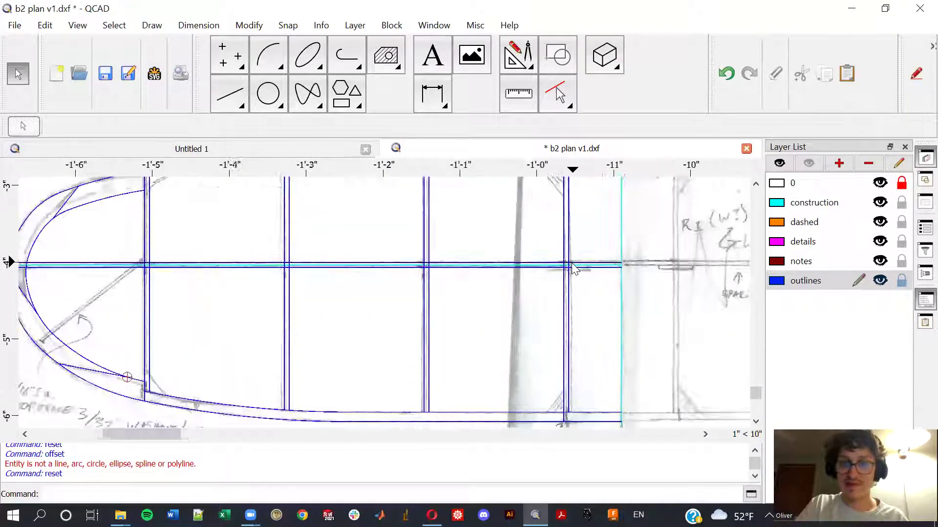
scroll(570, 270, "up", 1)
scroll(565, 265, "up", 2)
scroll(566, 265, "up", 3)
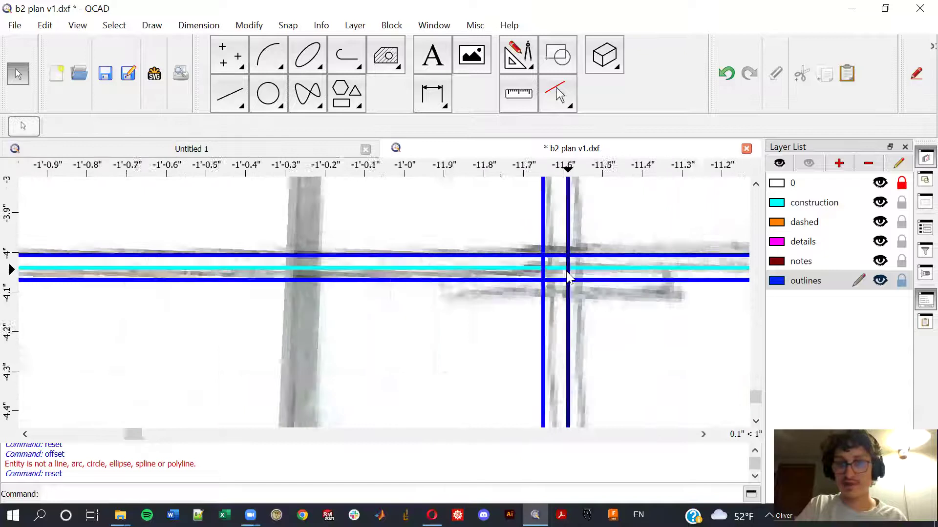
scroll(567, 270, "down", 1)
scroll(574, 271, "down", 4)
scroll(575, 272, "down", 3)
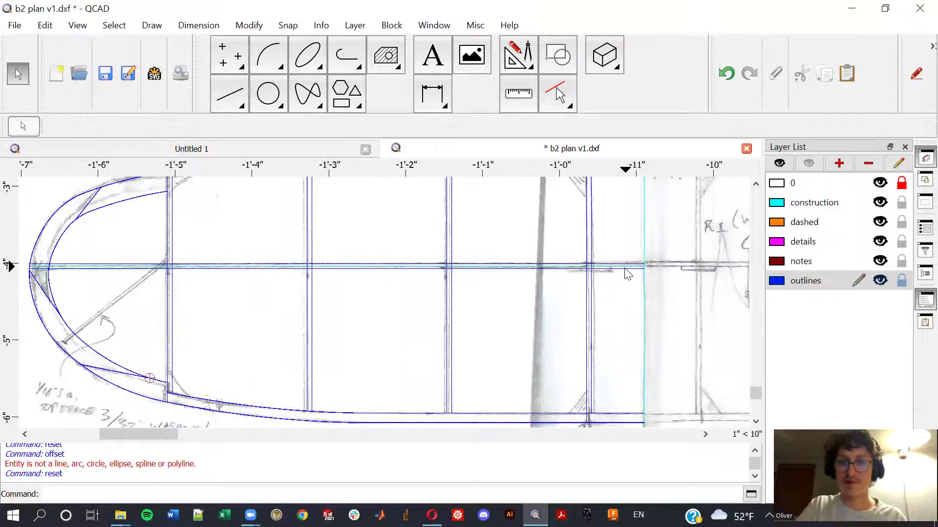
scroll(627, 273, "down", 1)
scroll(624, 272, "down", 1)
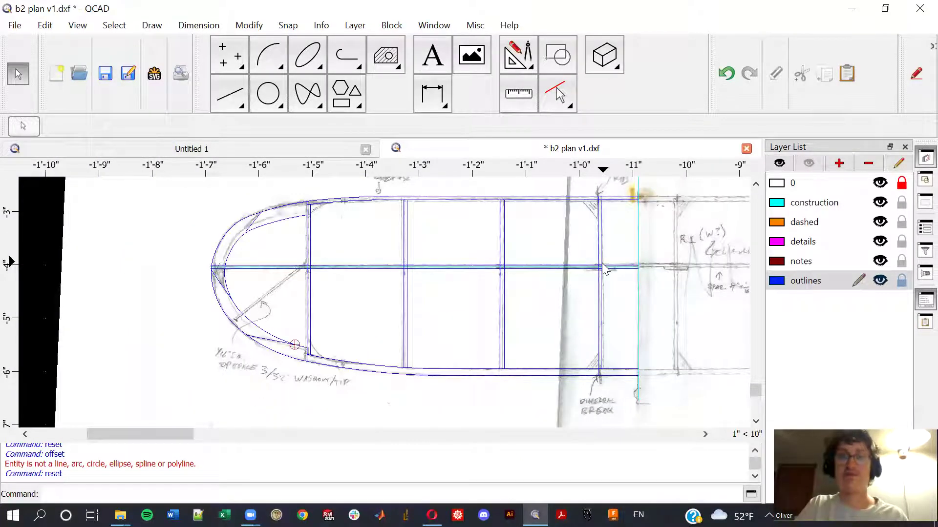
scroll(616, 268, "up", 3)
scroll(616, 268, "up", 2)
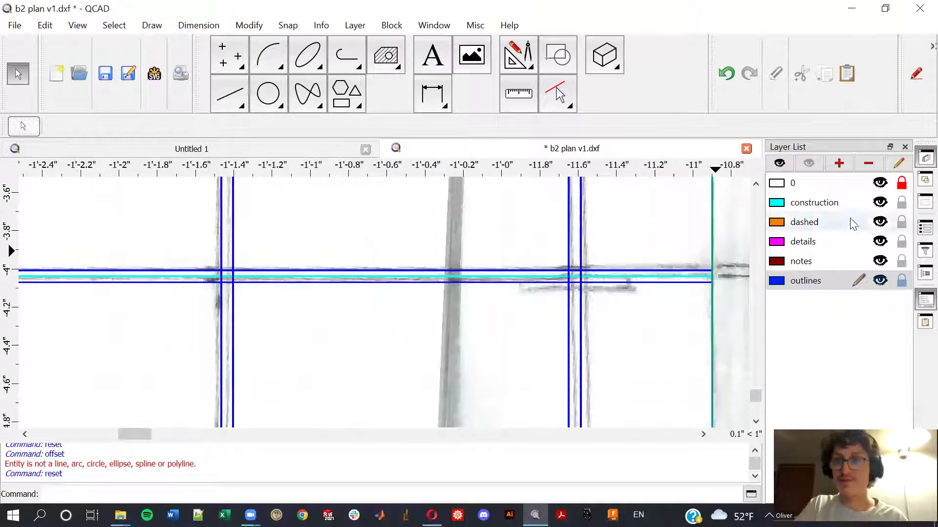
left_click(880, 203)
key("b")
key("s")
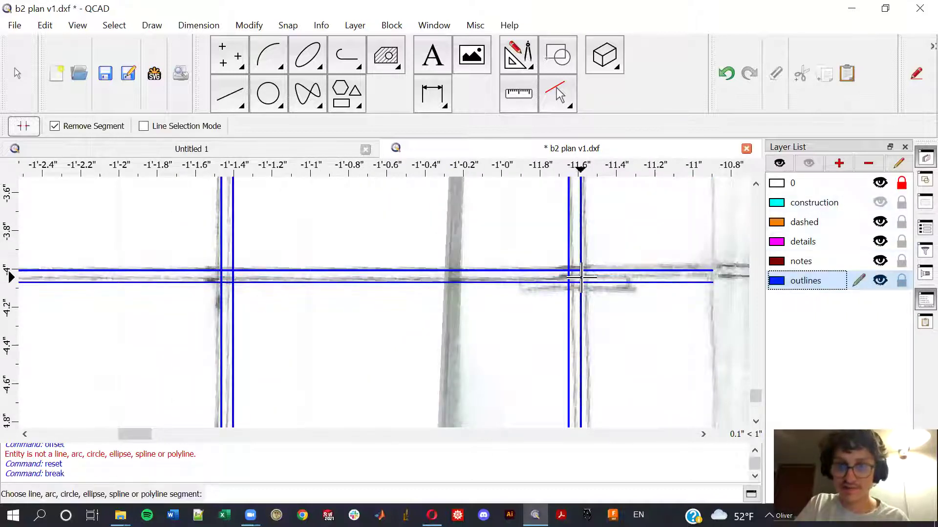
scroll(575, 275, "down", 1)
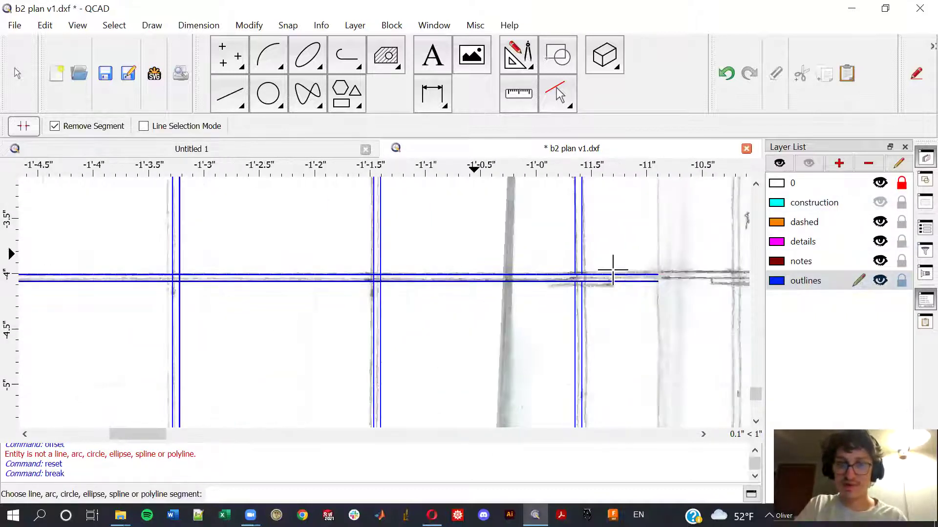
scroll(576, 262, "down", 2)
scroll(567, 262, "down", 3)
middle_click_drag(514, 256, 492, 274)
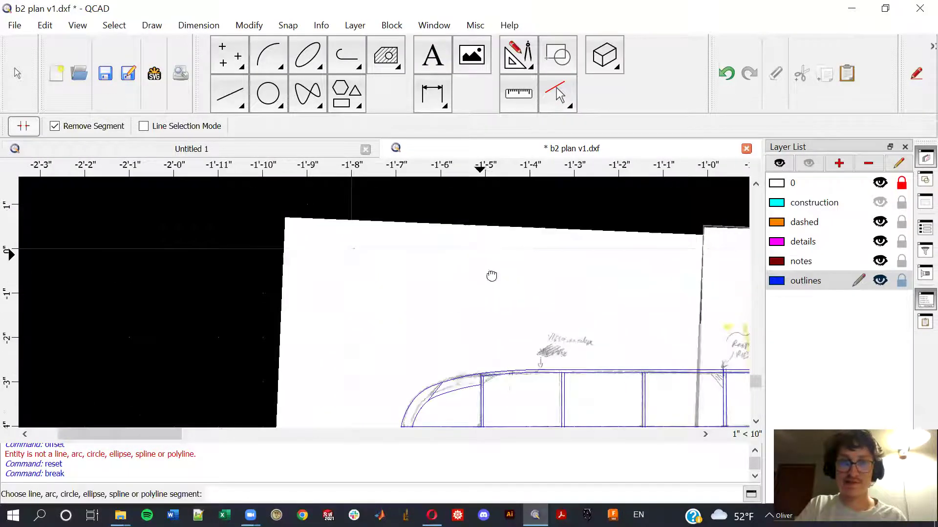
scroll(550, 329, "down", 4)
middle_click_drag(591, 418, 591, 341)
scroll(556, 301, "up", 2)
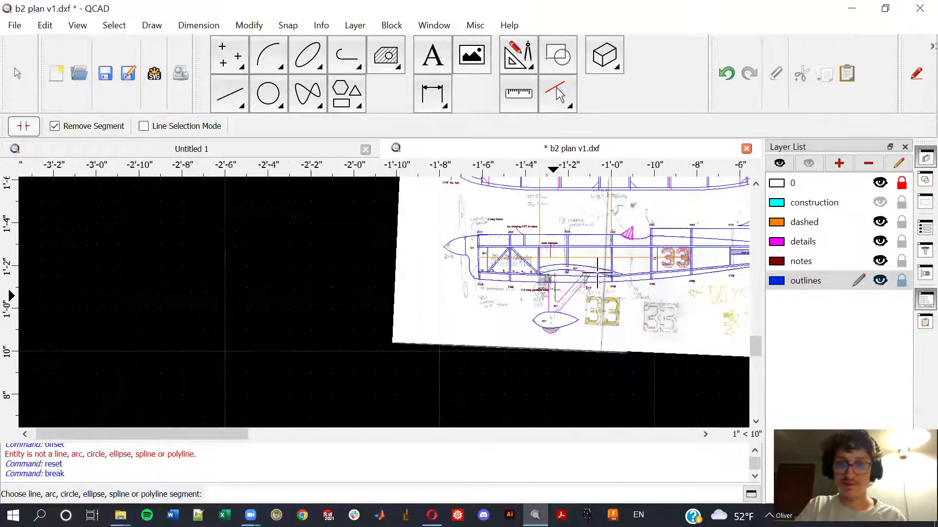
scroll(594, 274, "up", 2)
left_click(879, 281)
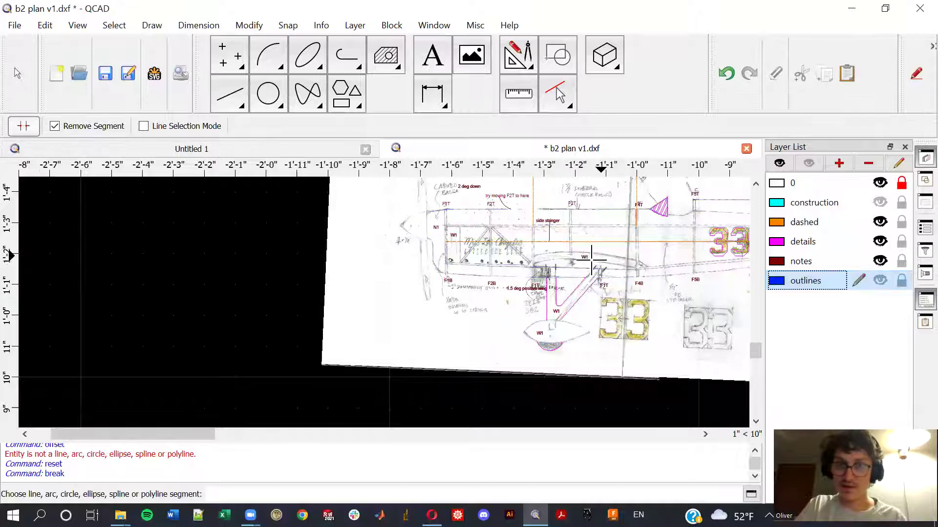
scroll(579, 260, "up", 3)
scroll(542, 255, "up", 3)
scroll(520, 275, "up", 1)
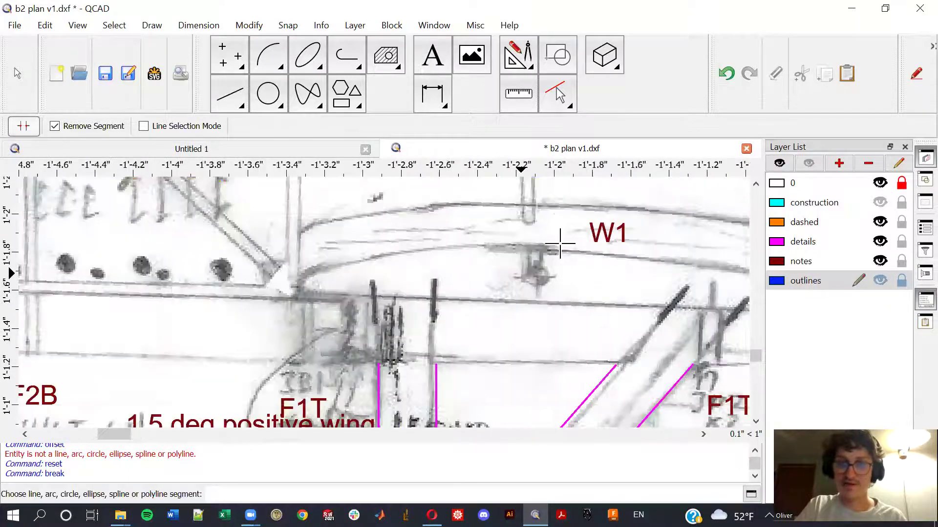
left_click(880, 280)
scroll(535, 304, "down", 1)
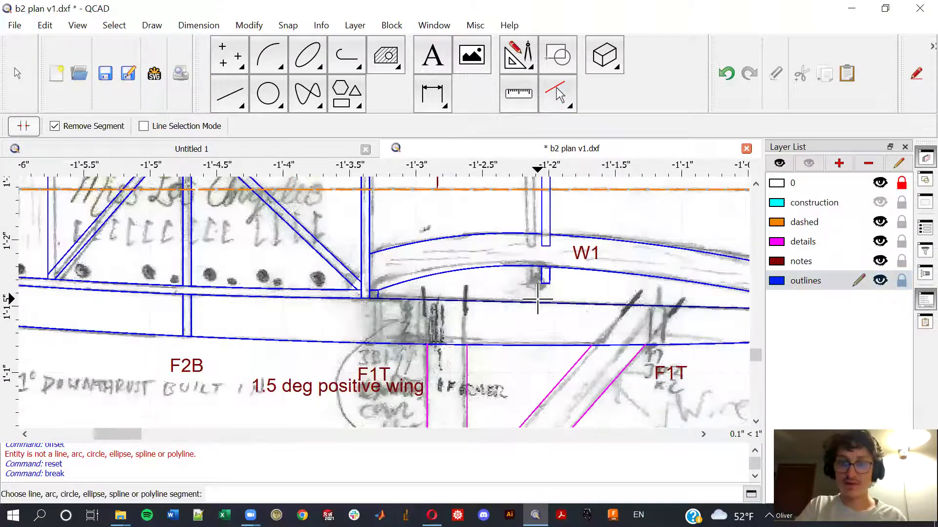
scroll(586, 327, "down", 3)
scroll(542, 294, "down", 3)
scroll(514, 308, "up", 3, "ctrl")
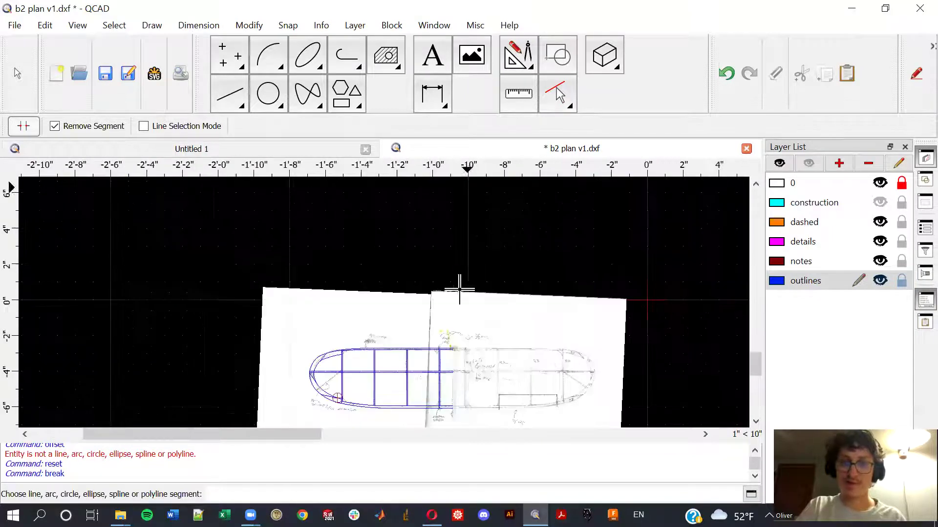
scroll(512, 282, "up", 2)
scroll(513, 274, "up", 2)
scroll(565, 265, "up", 2)
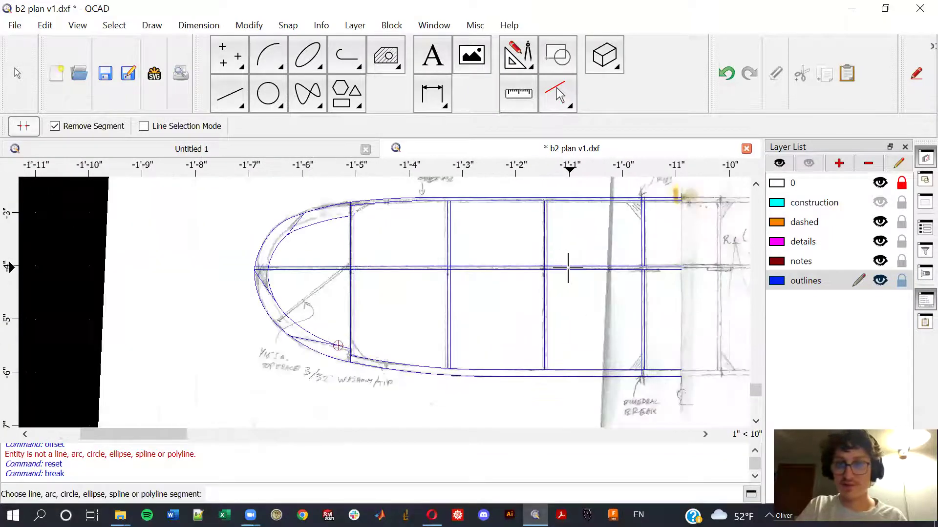
scroll(540, 272, "up", 3)
scroll(546, 261, "up", 2)
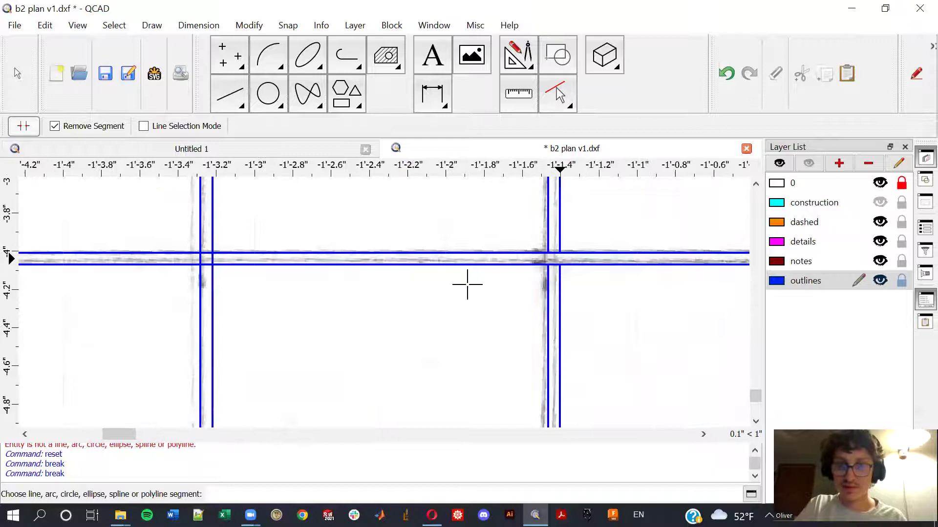
scroll(466, 285, "left", 5)
scroll(659, 301, "left", 1)
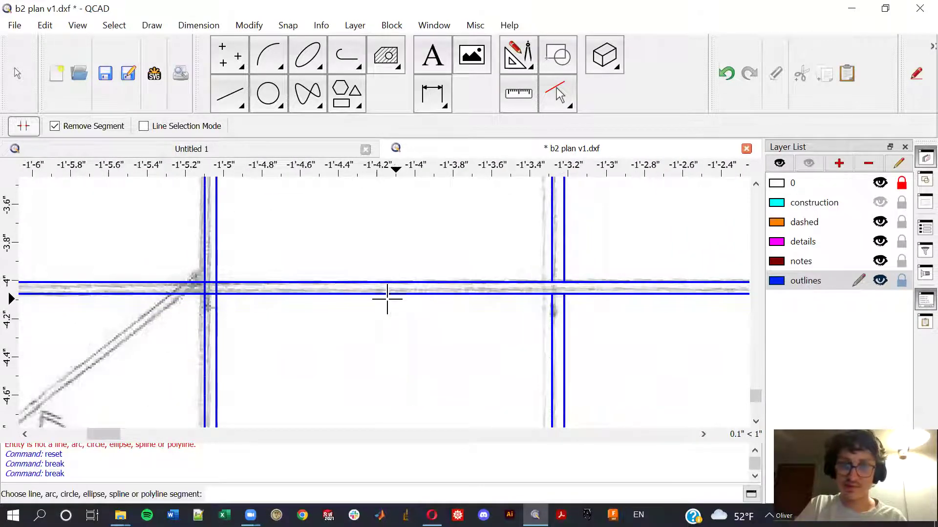
scroll(536, 299, "left", 5)
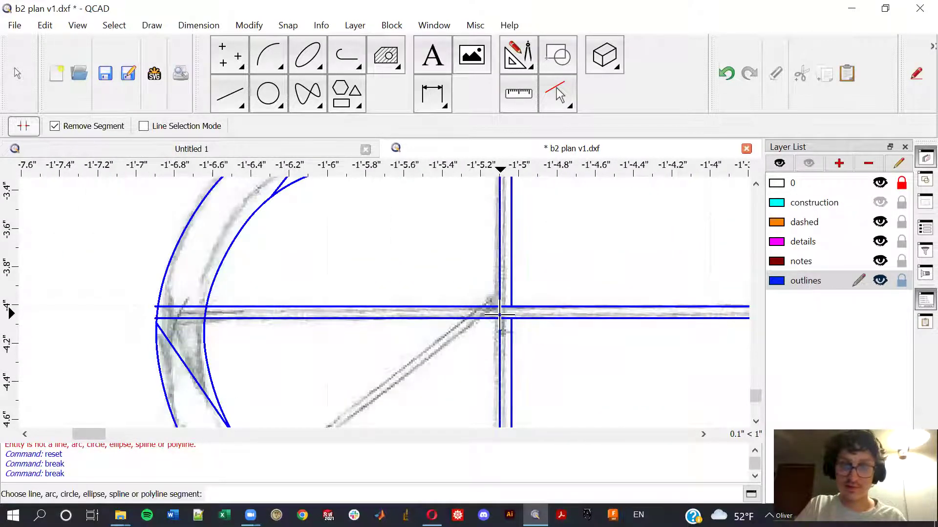
scroll(258, 302, "down", 1)
scroll(310, 315, "down", 1)
scroll(325, 330, "down", 1)
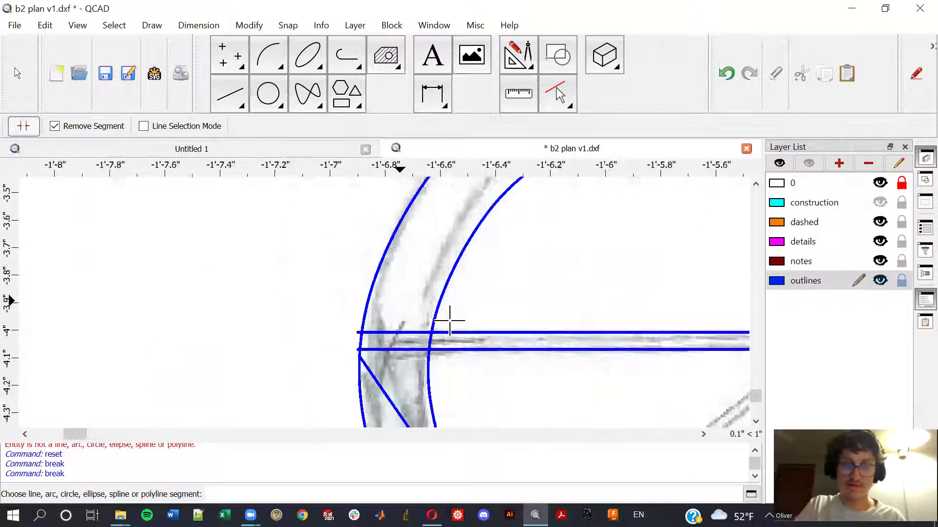
scroll(450, 318, "down", 1)
scroll(471, 256, "down", 1)
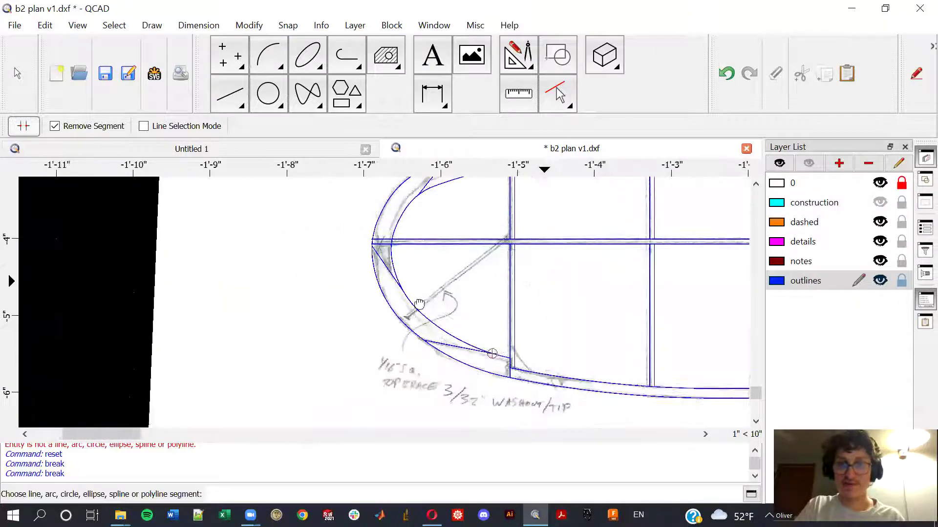
scroll(506, 295, "down", 3)
scroll(506, 295, "down", 1)
Step: Set up Line from Angle with angle 135, length 0.4, middle reference point and free snap
key("Escape")
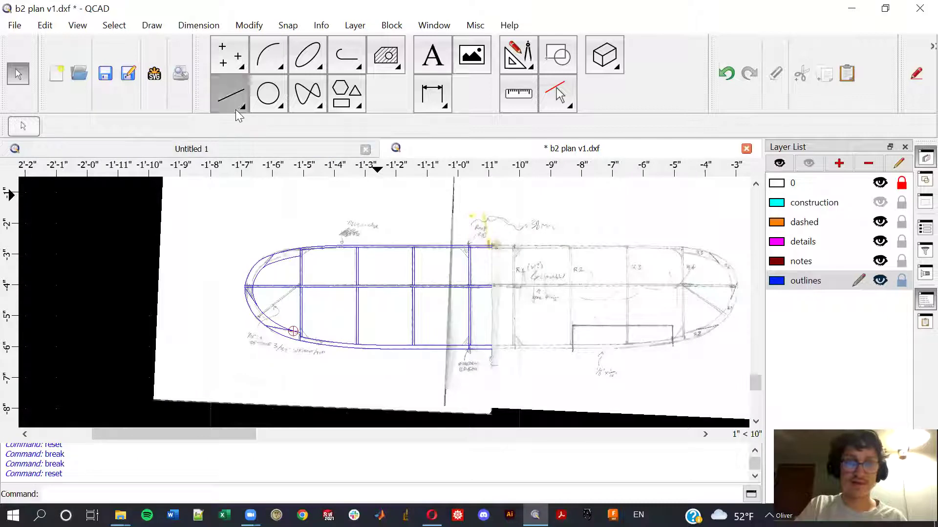
left_click(235, 109)
left_click(256, 53)
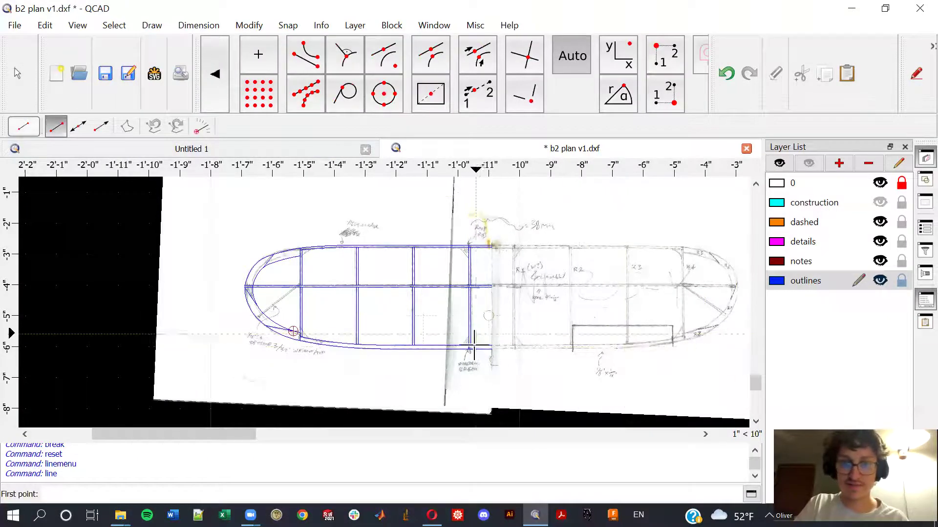
scroll(307, 330, "up", 1)
scroll(346, 300, "up", 1)
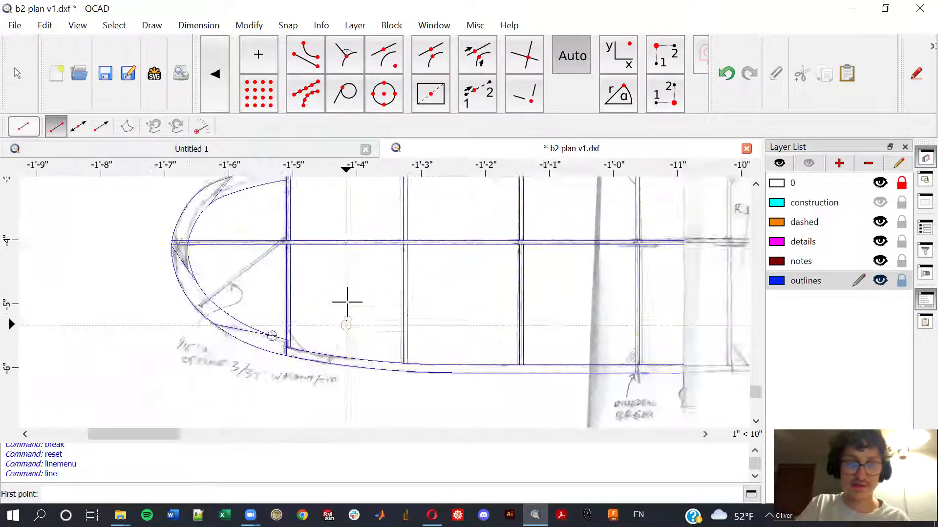
scroll(347, 300, "up", 1)
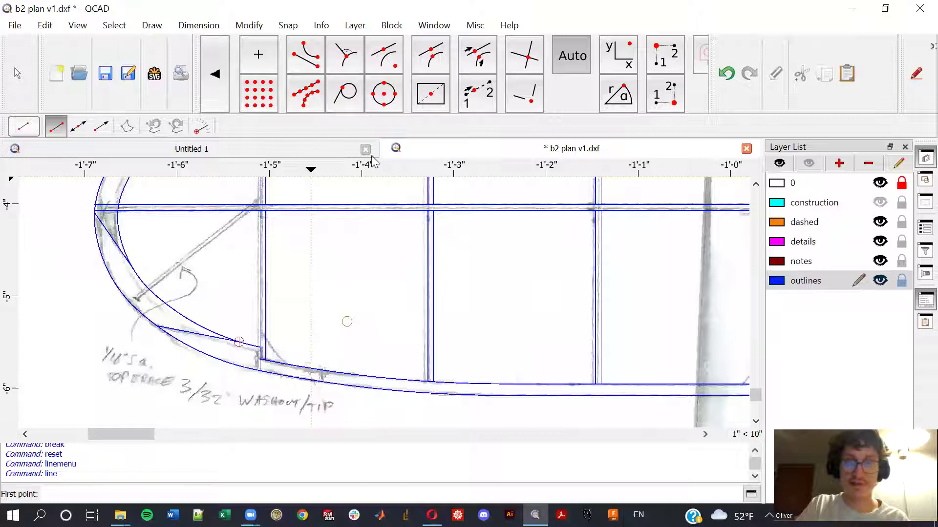
left_click(224, 81)
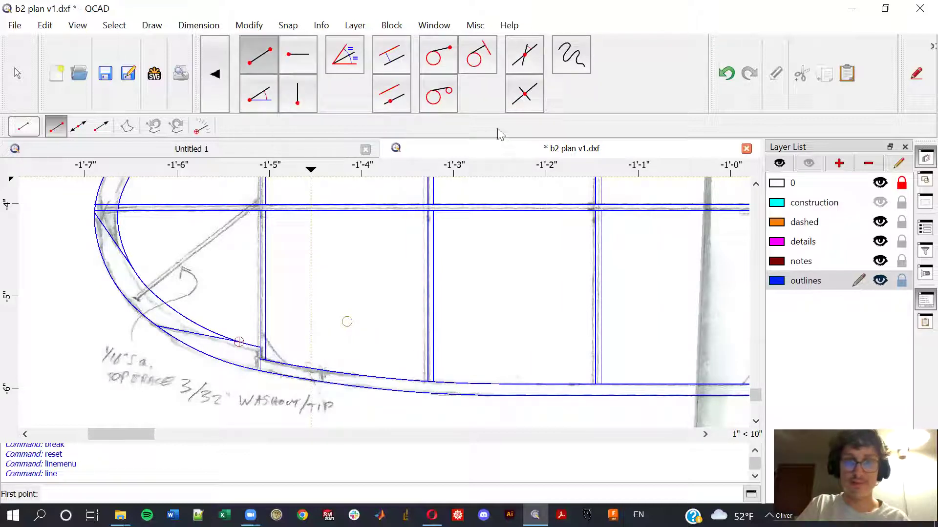
left_click(273, 100)
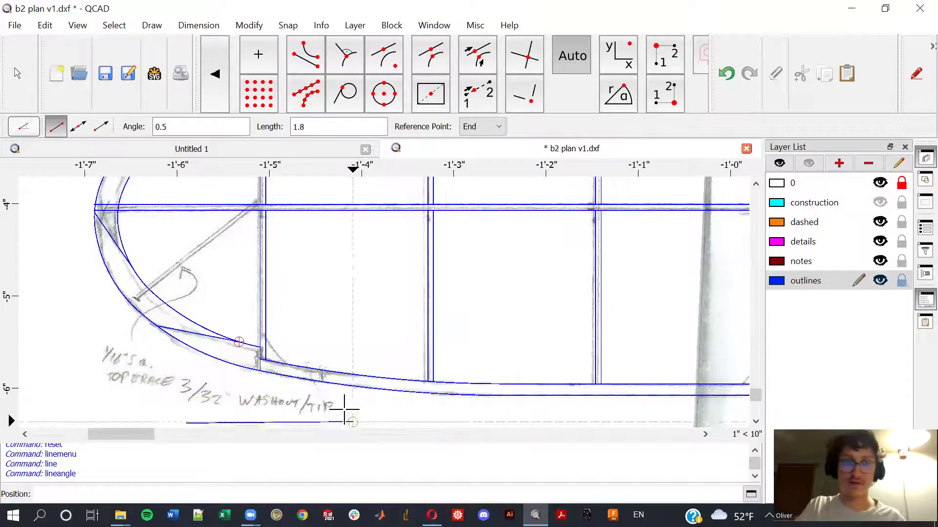
left_click(209, 132)
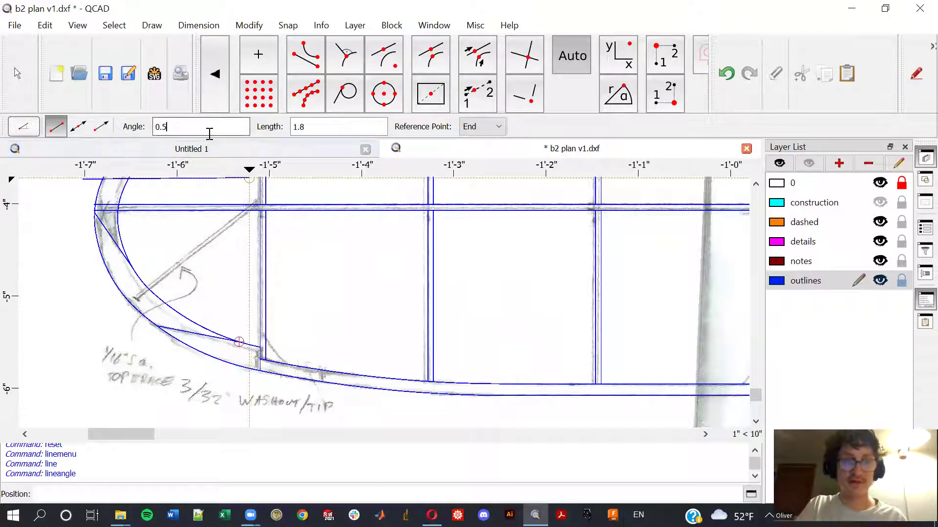
type("0.4")
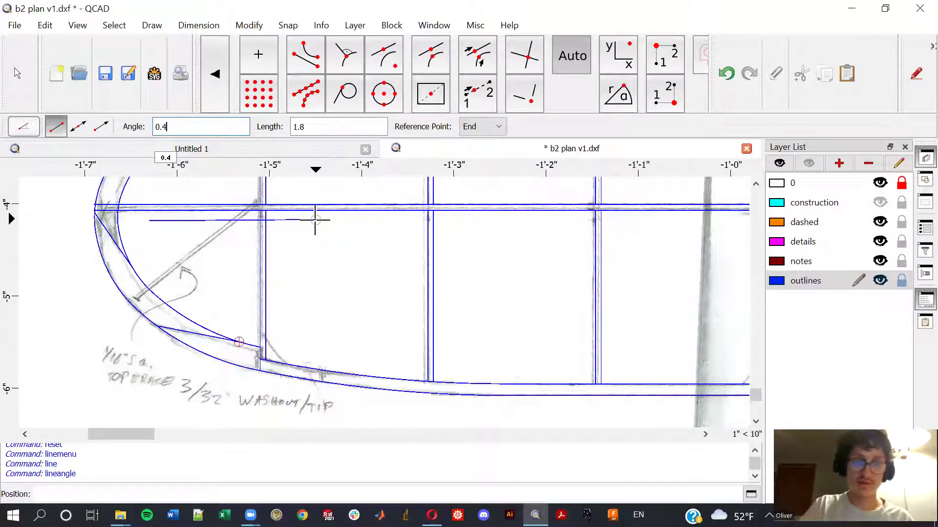
left_click(475, 128)
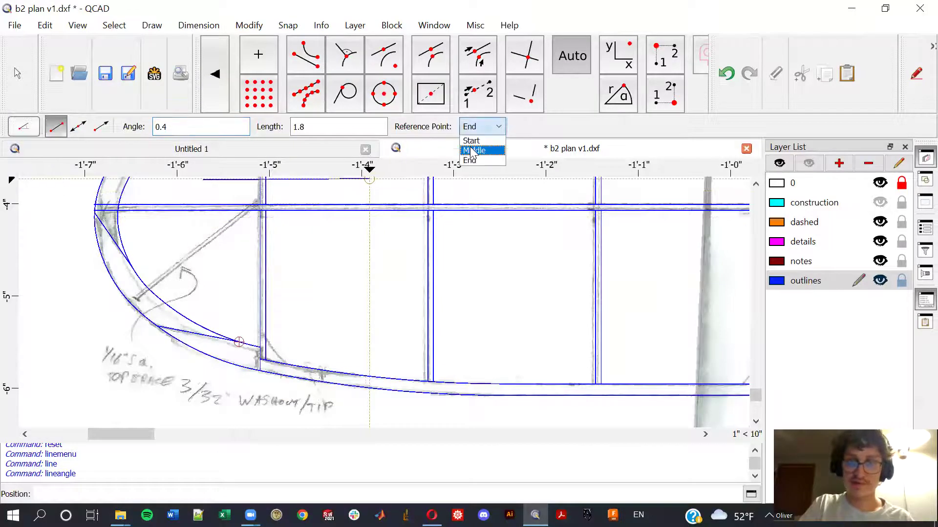
left_click(474, 150)
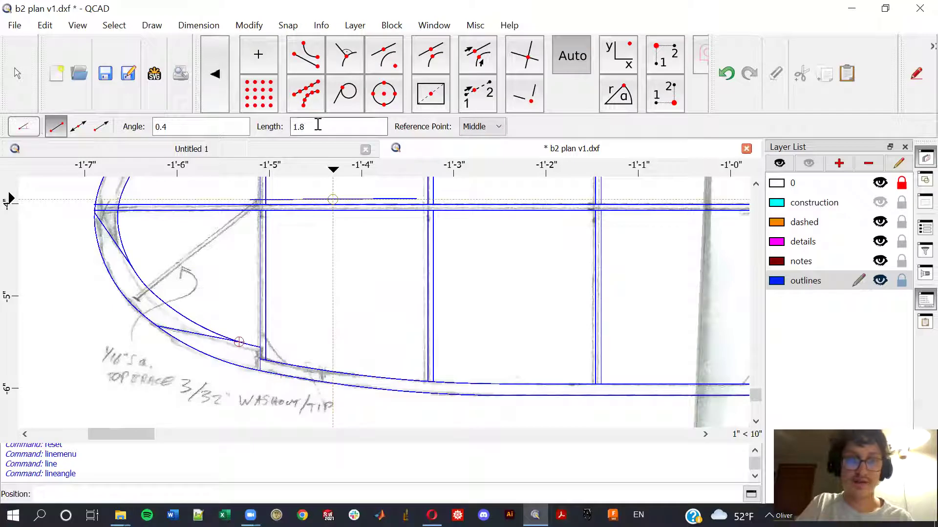
left_click(186, 129)
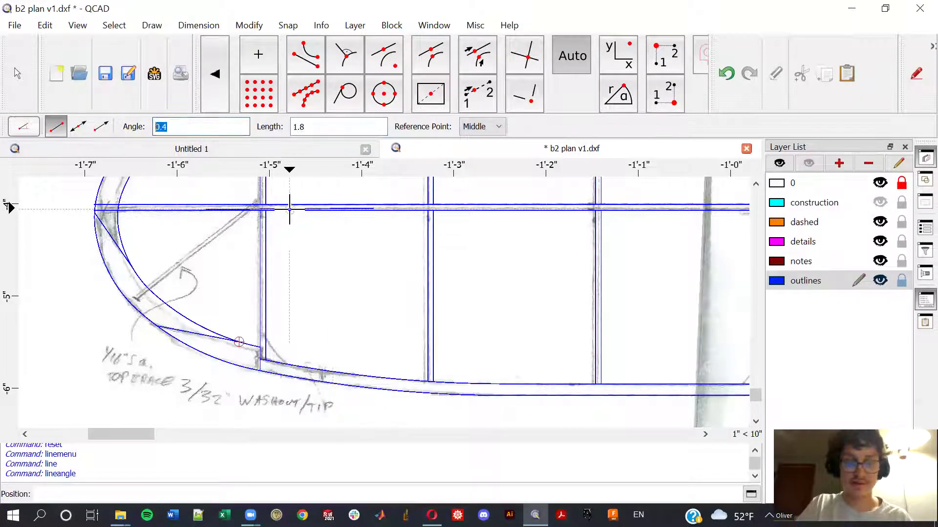
type("45")
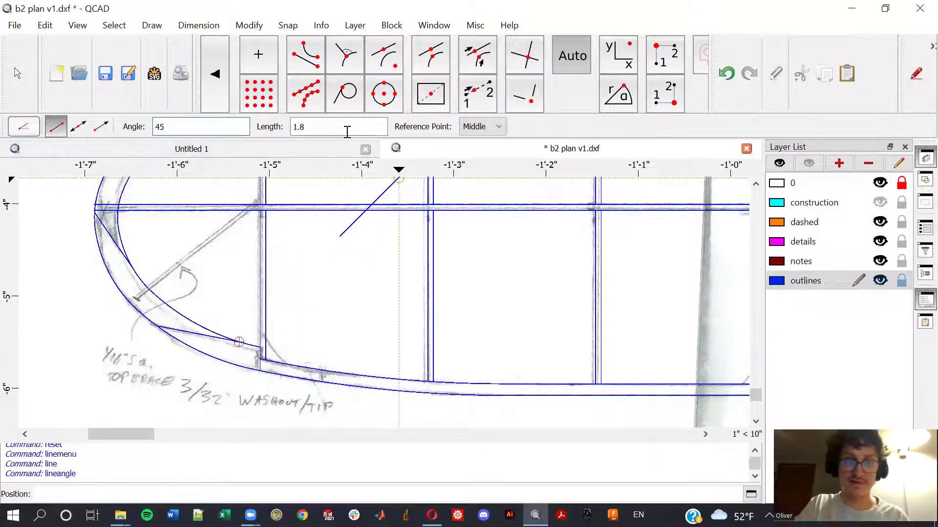
left_click(345, 128)
type(".4")
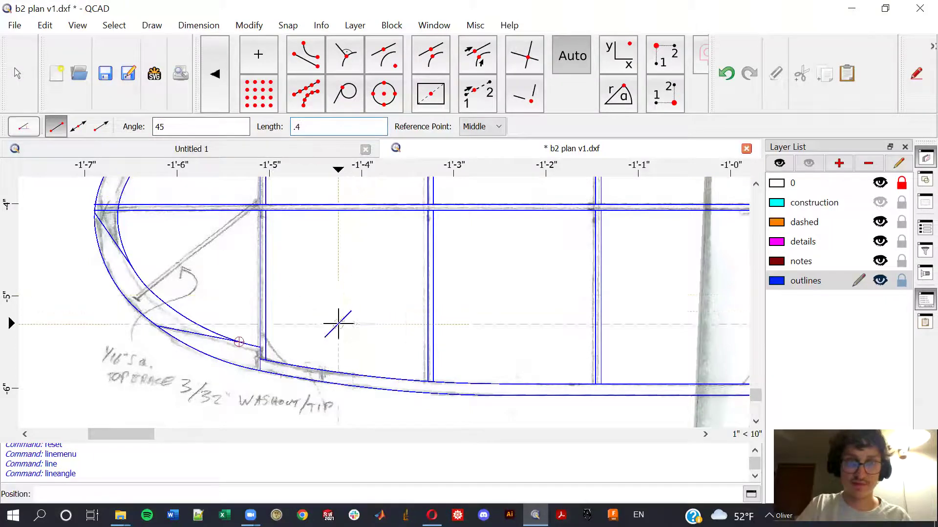
scroll(359, 301, "down", 2)
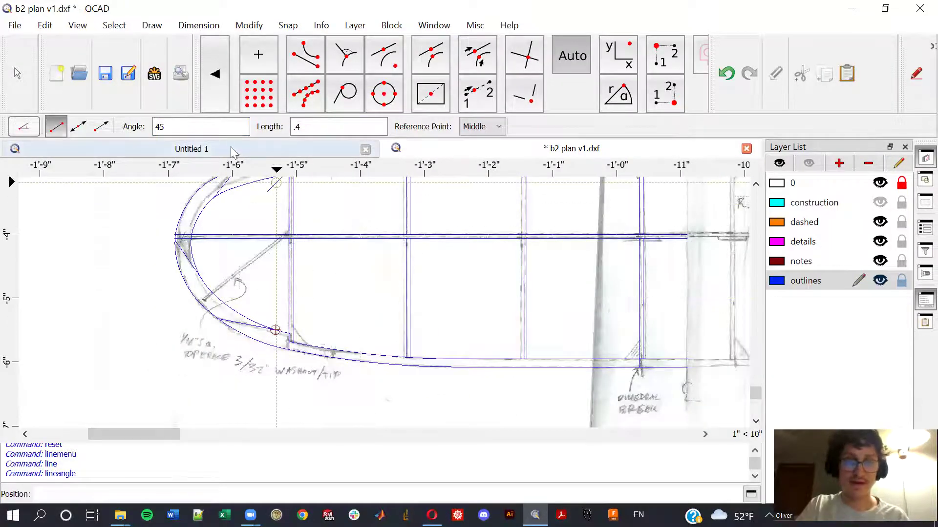
scroll(288, 358, "up", 1)
scroll(294, 335, "up", 1)
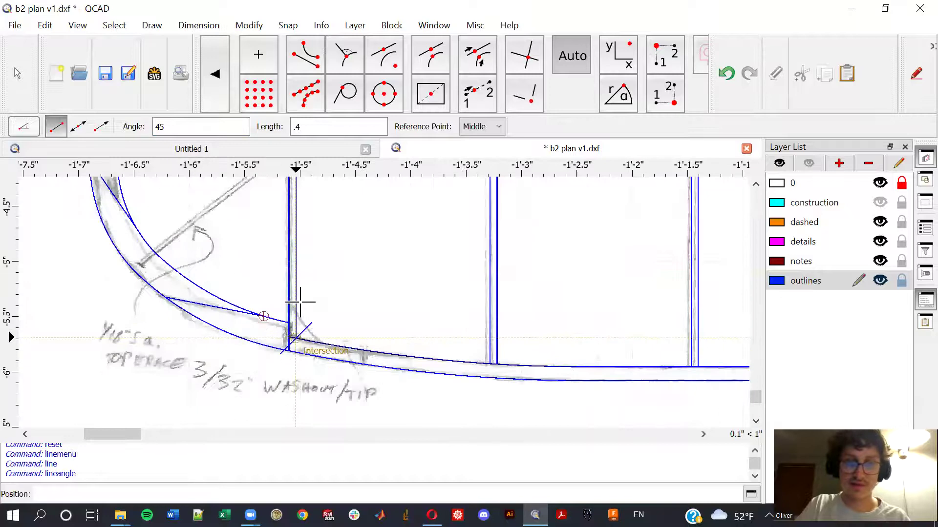
scroll(297, 322, "up", 1)
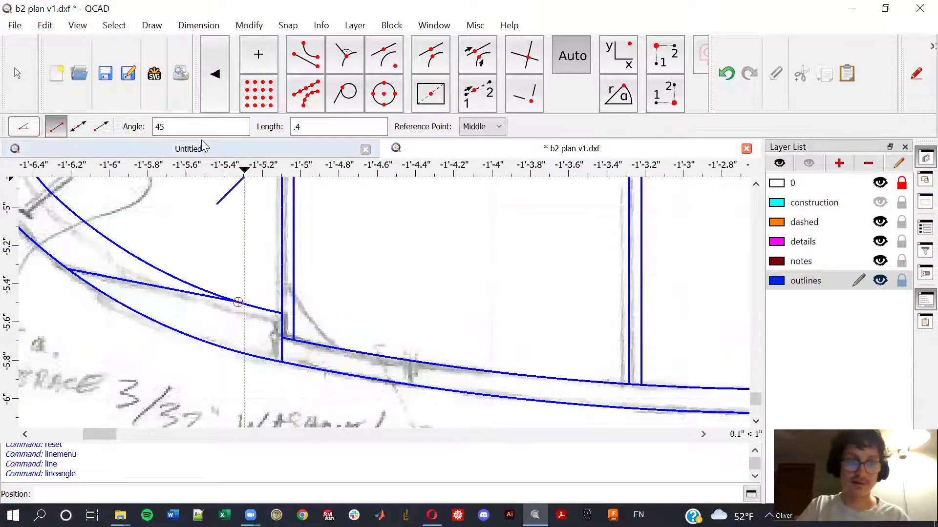
left_click_drag(183, 127, 141, 129)
type("135")
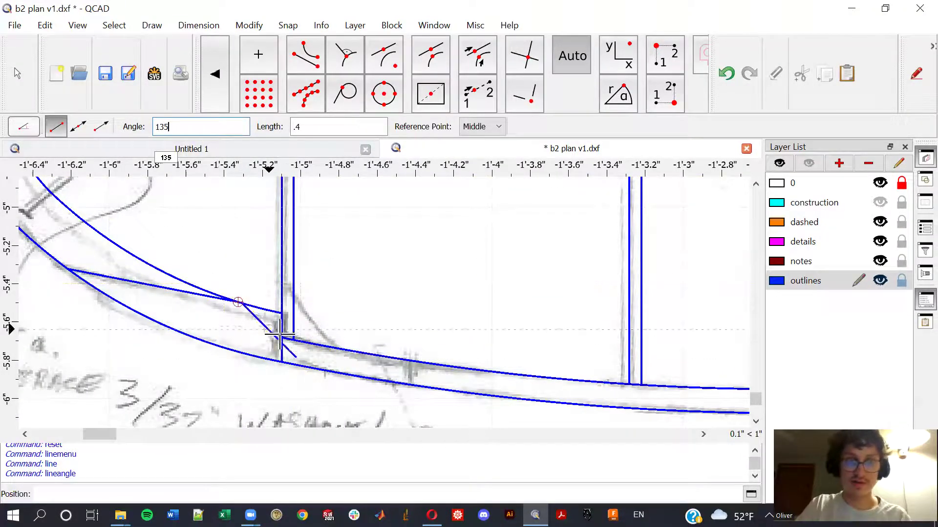
scroll(297, 333, "up", 1)
key("f")
key("n")
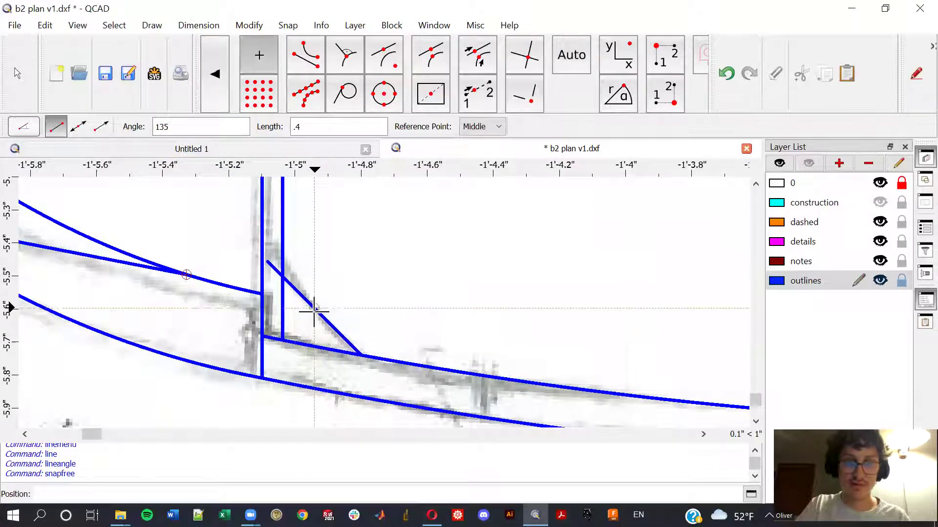
Step: Place the 0.4-long 135° gusset at the tip rib's lower corner
left_click(317, 313)
key("Escape")
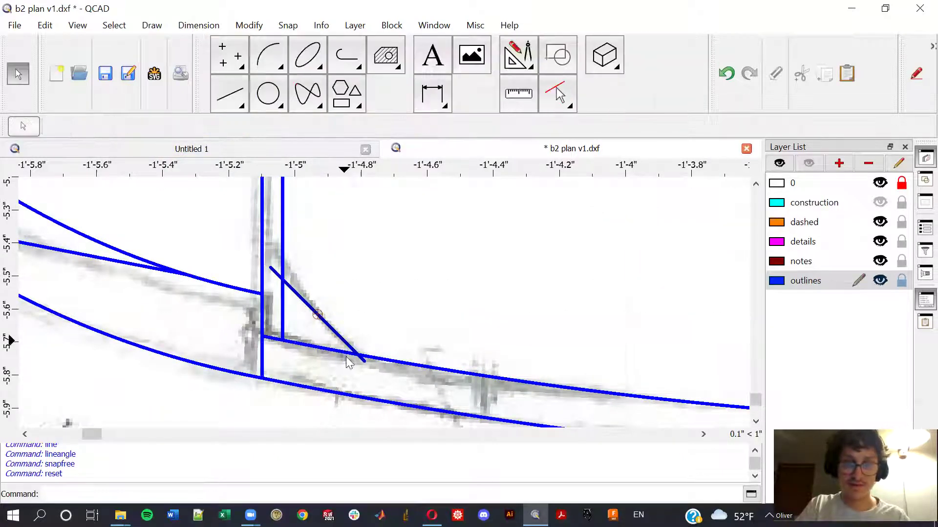
key("i")
key("k")
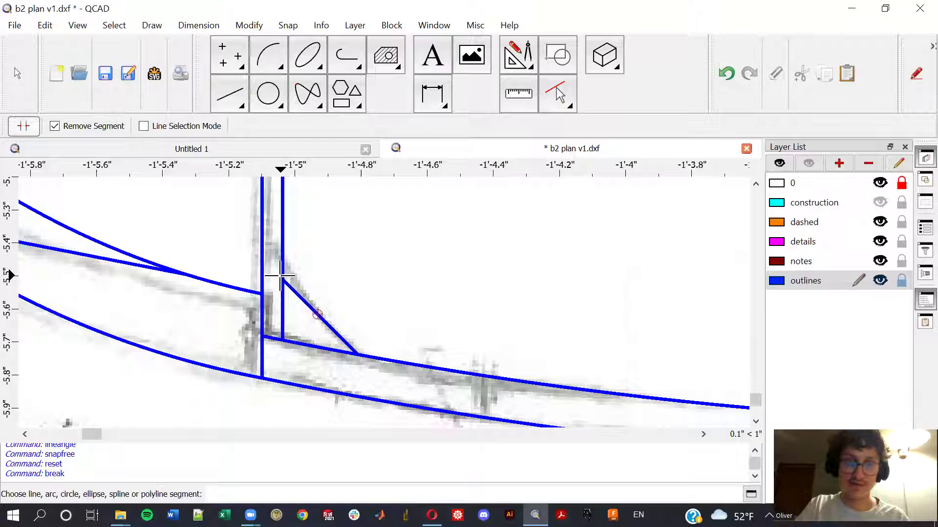
scroll(281, 277, "down", 1)
scroll(346, 262, "down", 1)
scroll(335, 329, "down", 1)
scroll(329, 298, "down", 1)
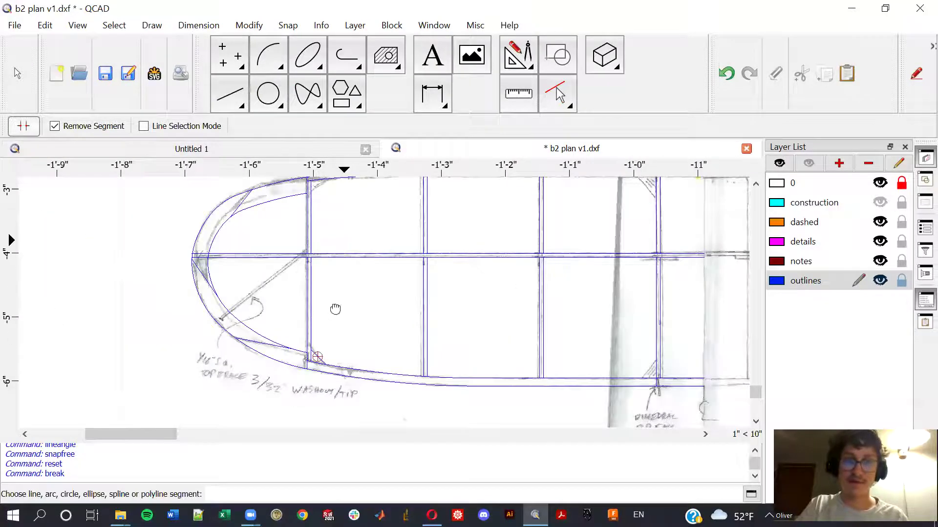
scroll(335, 309, "up", 1)
scroll(339, 298, "up", 1)
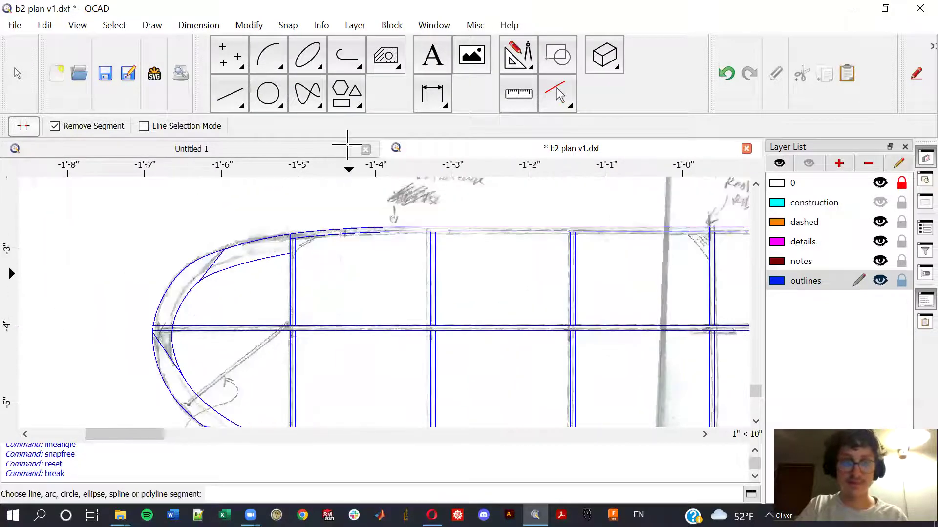
Step: Draw 45° and 135° gussets at the dihedral-break rib's lower and upper corners
left_click(233, 96)
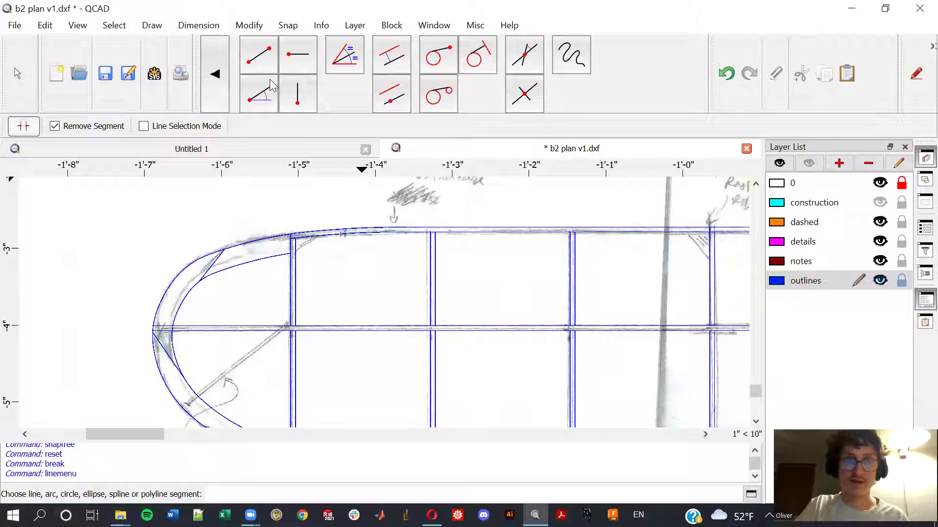
left_click(271, 94)
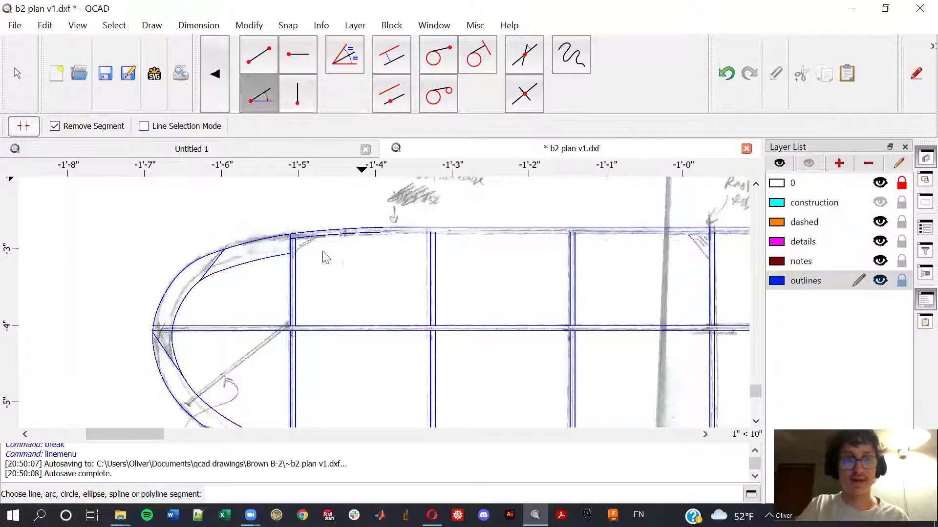
scroll(297, 194, "up", 2)
scroll(297, 194, "up", 1)
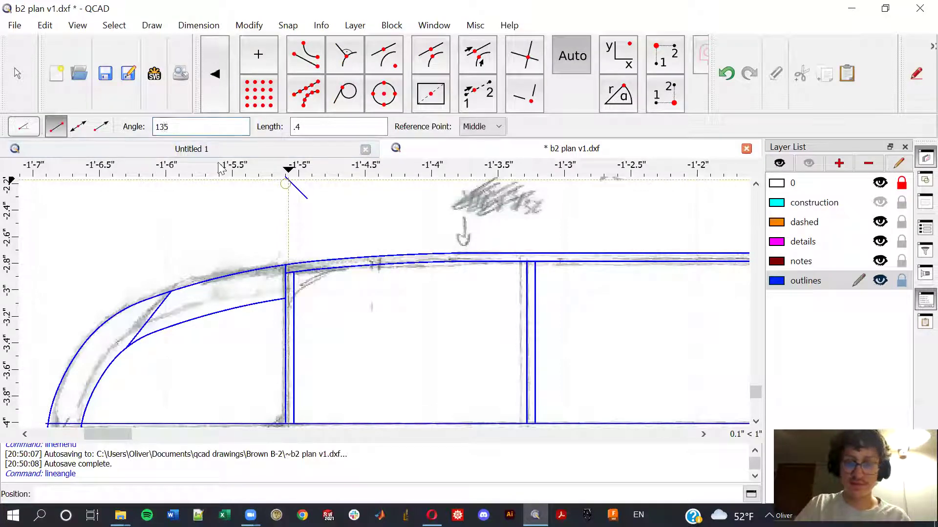
type("5")
scroll(313, 284, "up", 2)
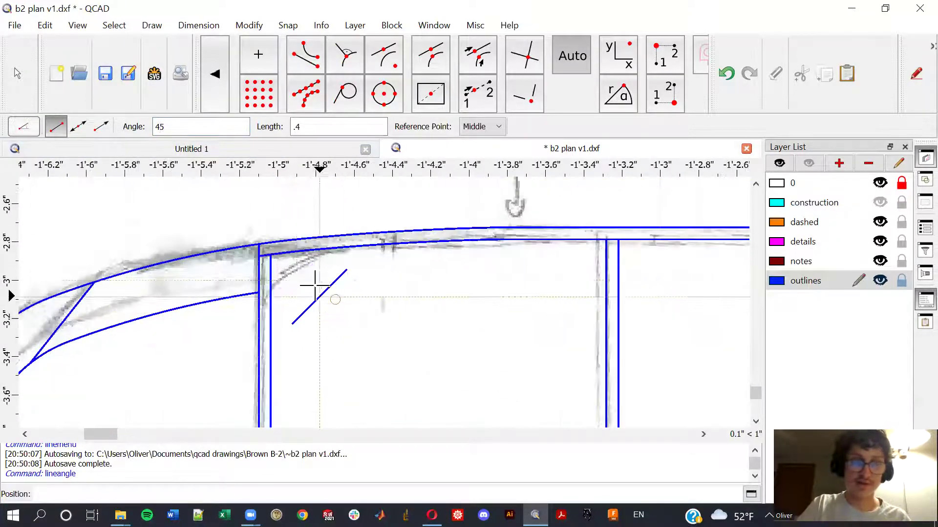
scroll(290, 268, "up", 2)
key("f")
key("f")
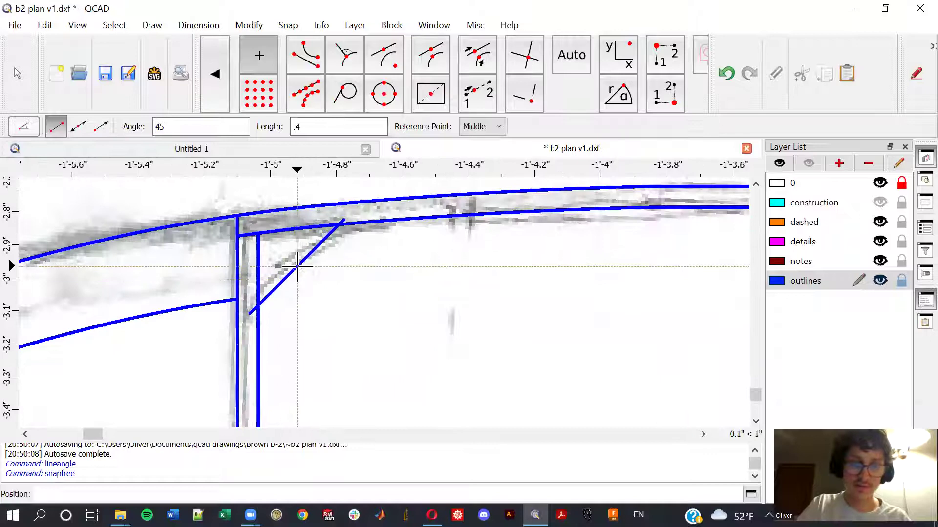
scroll(356, 292, "down", 1)
scroll(355, 292, "down", 3)
scroll(503, 317, "down", 3)
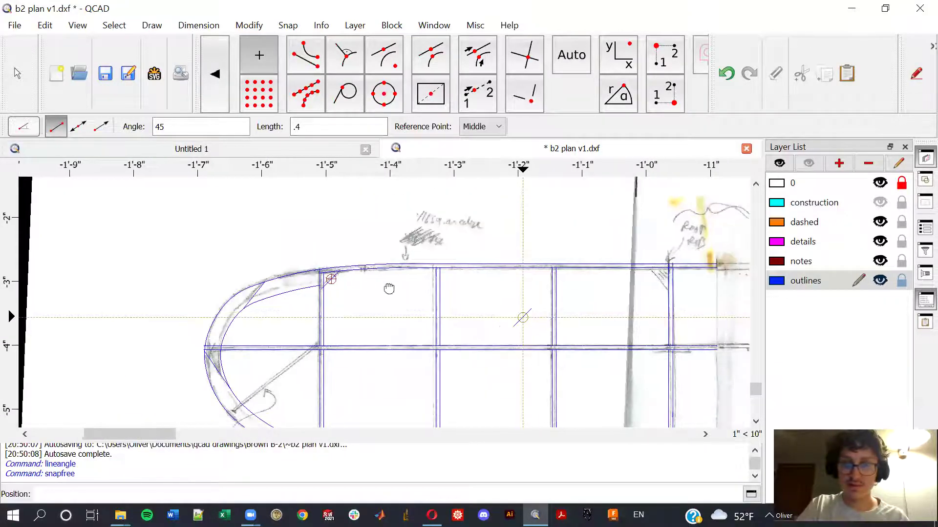
scroll(387, 287, "up", 1)
scroll(446, 371, "up", 1)
scroll(488, 377, "up", 2)
scroll(469, 363, "up", 2)
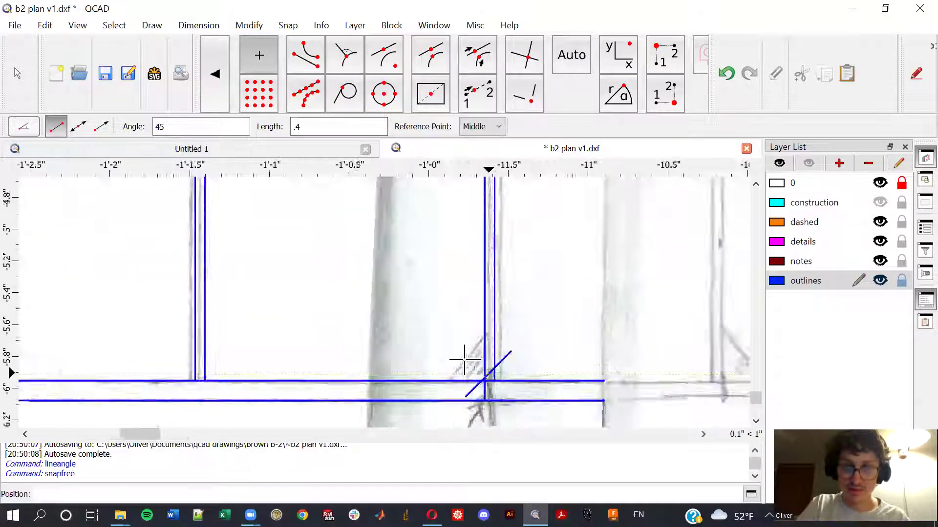
scroll(457, 357, "up", 1)
left_click(452, 357)
scroll(377, 308, "up", 3)
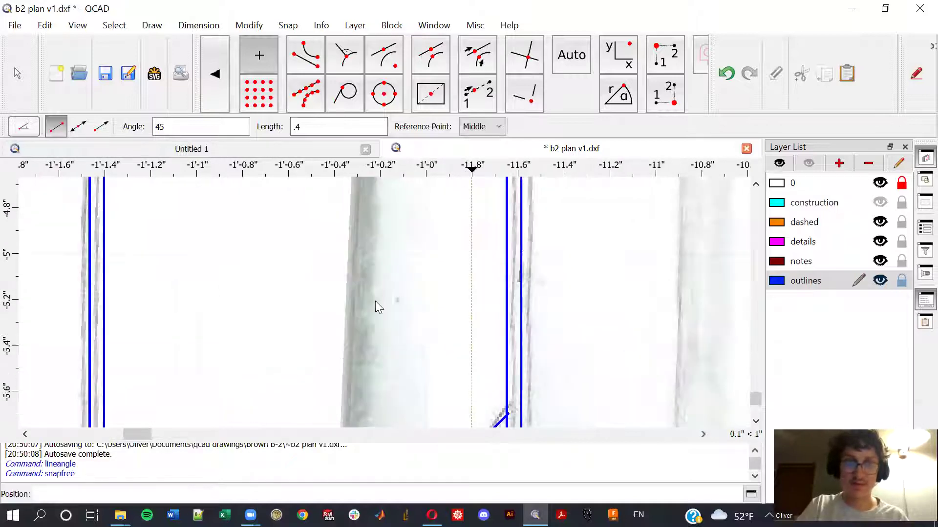
key("BackSpace")
key("BackSpace")
type("135")
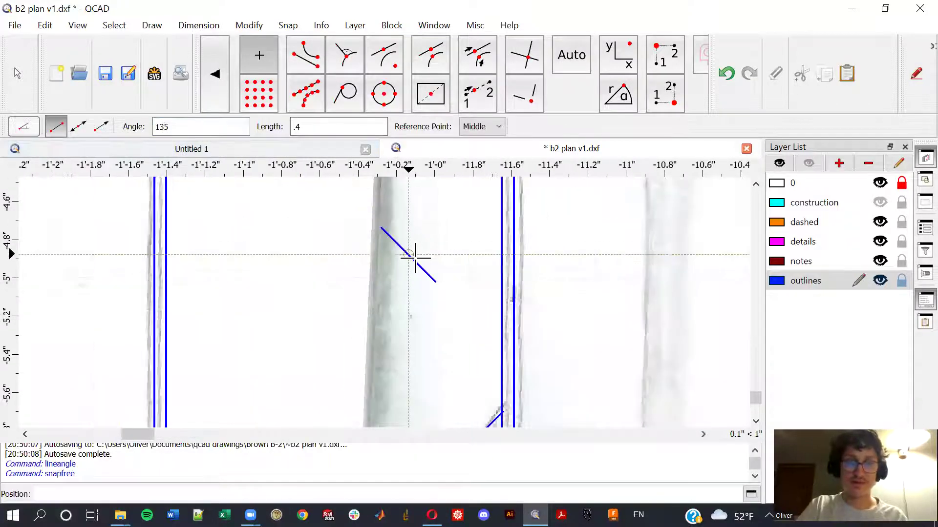
scroll(414, 260, "down", 3)
scroll(433, 295, "down", 2)
scroll(434, 296, "up", 1)
scroll(425, 271, "up", 1)
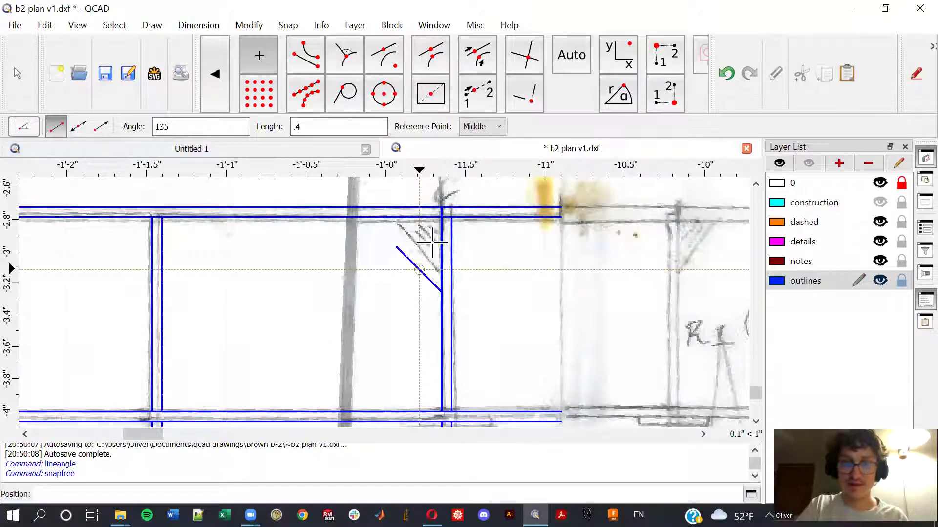
scroll(440, 241, "up", 2)
scroll(443, 235, "up", 1)
left_click(442, 224)
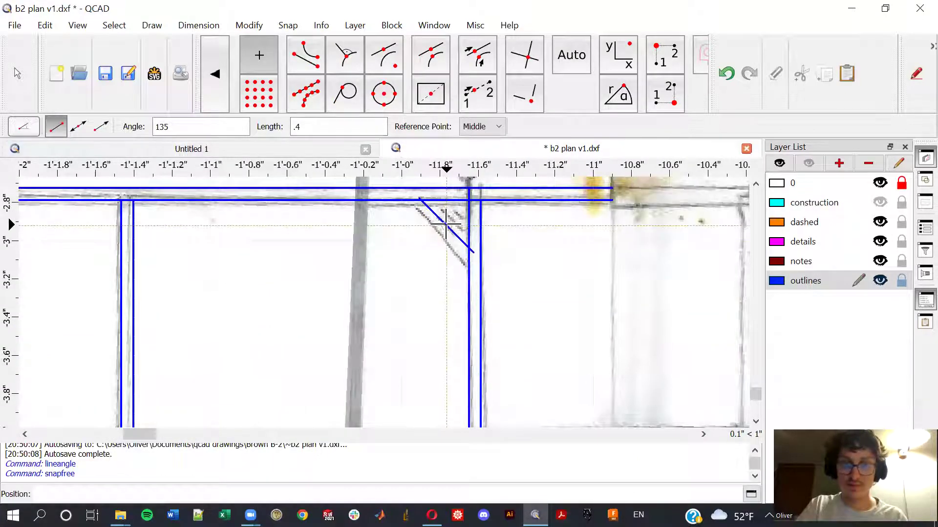
scroll(423, 269, "down", 3)
key("Escape")
key("minus")
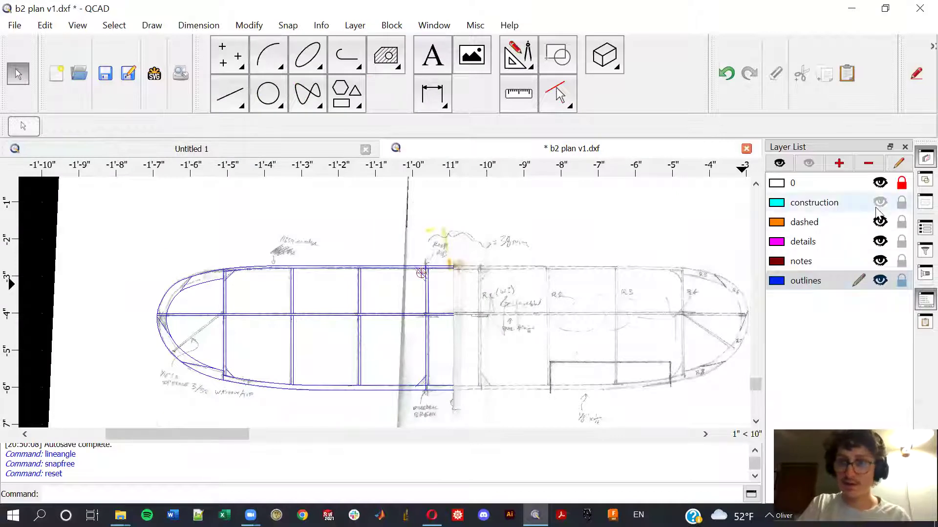
Step: Show the construction layer, make 'details' current, and draw a magenta line across the lower wing
left_click(880, 203)
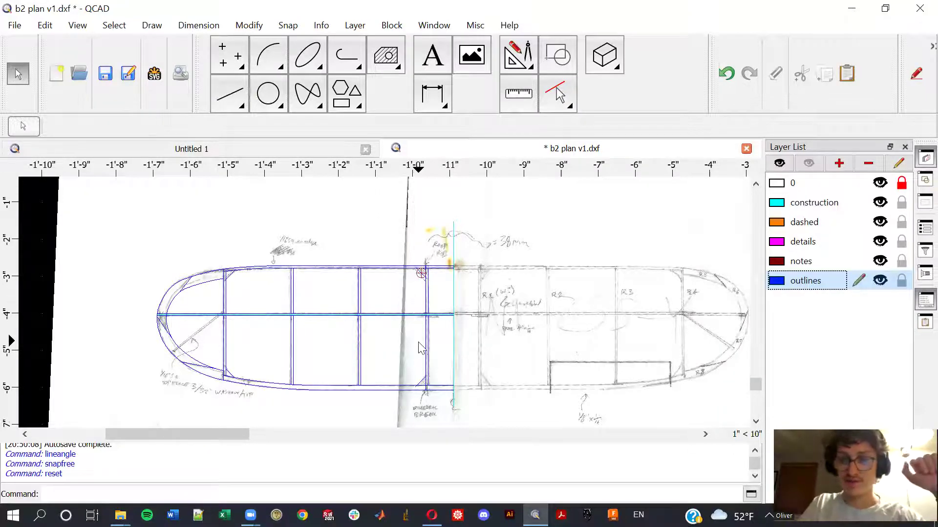
left_click(801, 244)
left_click(233, 93)
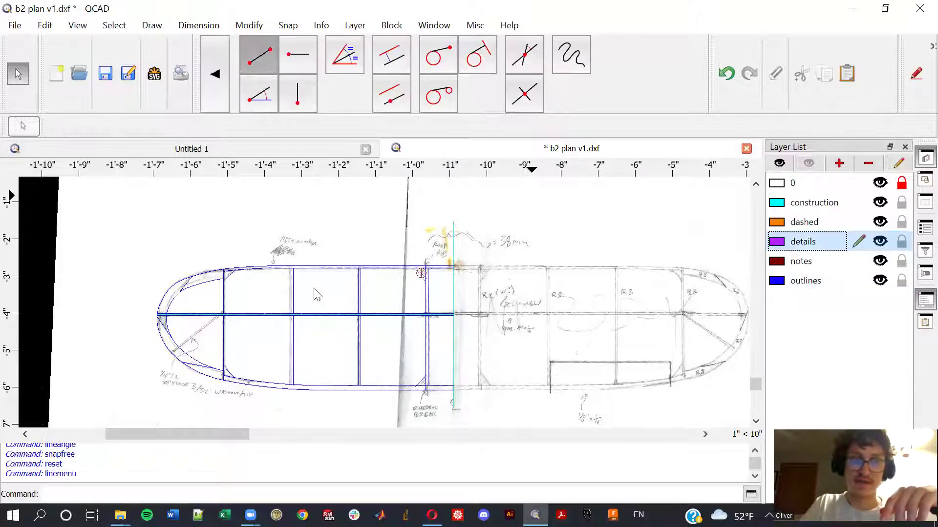
left_click(258, 55)
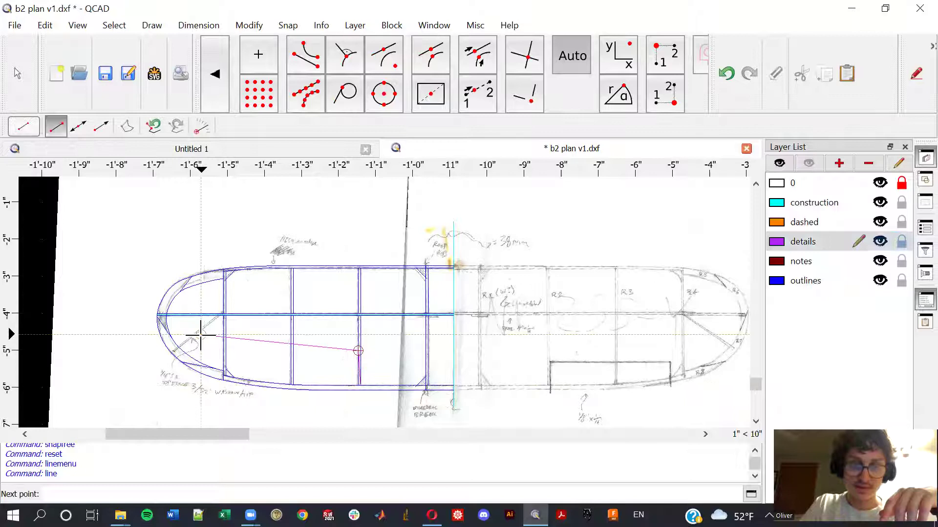
left_click(171, 354)
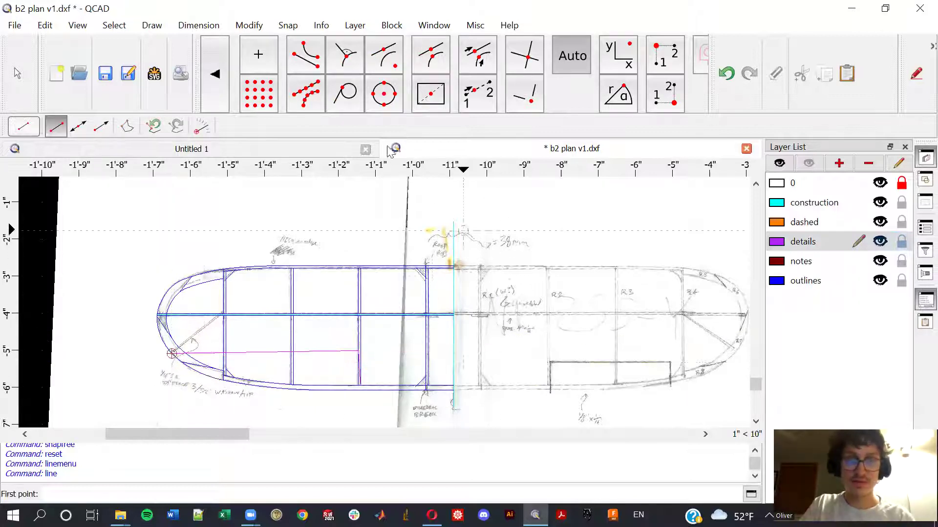
left_click(214, 74)
Step: Place a magenta 'hello' label near an inner rib, then window-select all half-wing linework
left_click(433, 64)
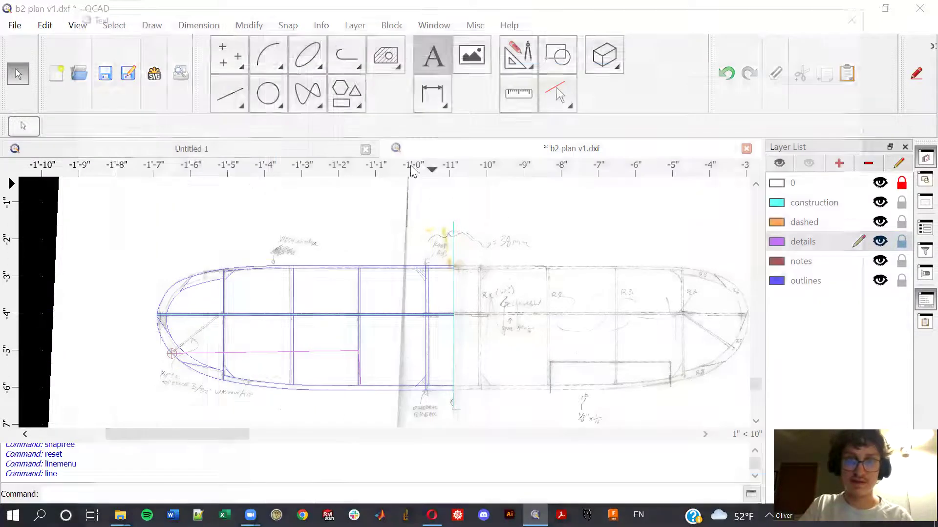
type("hello")
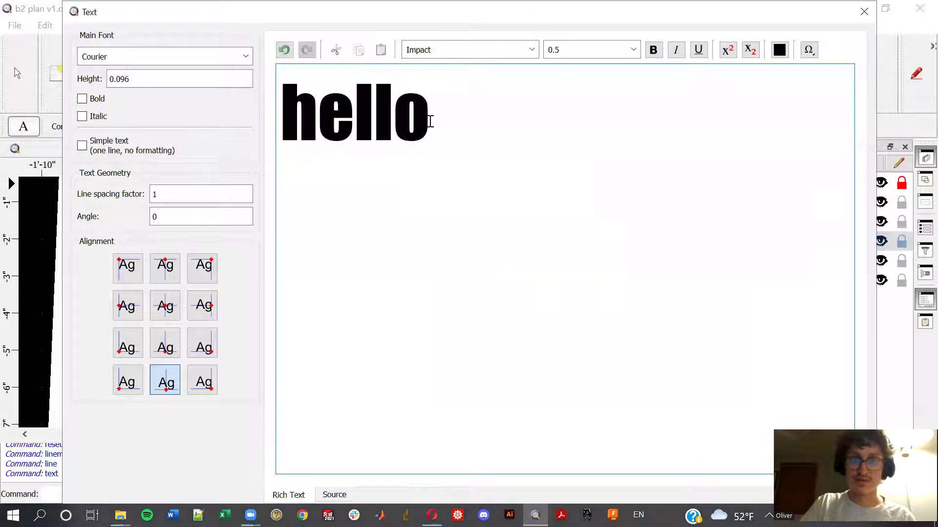
left_click_drag(573, 9, 570, 112)
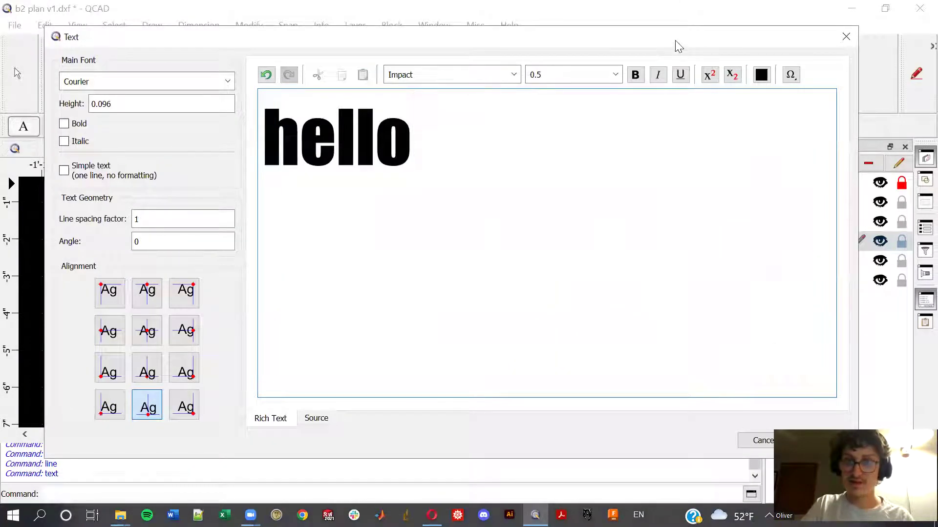
left_click_drag(677, 46, 525, 44)
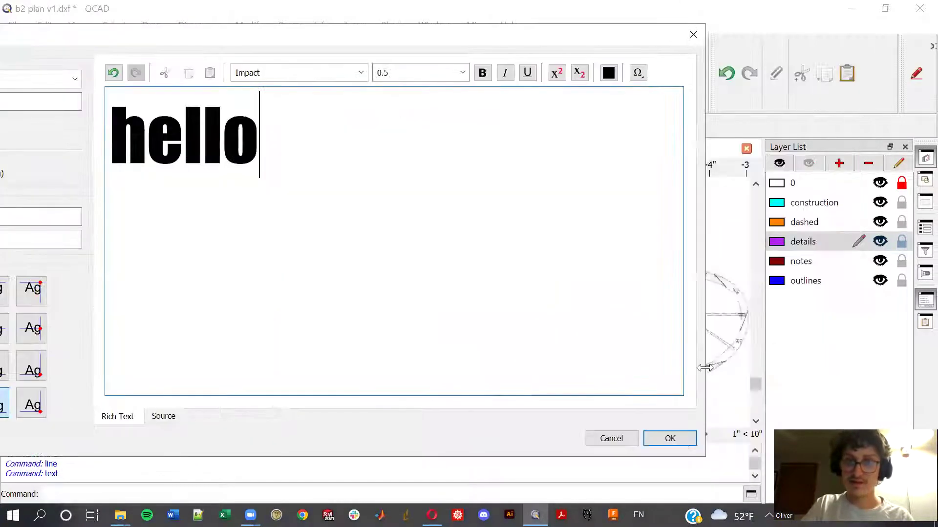
left_click(680, 443)
left_click(291, 328)
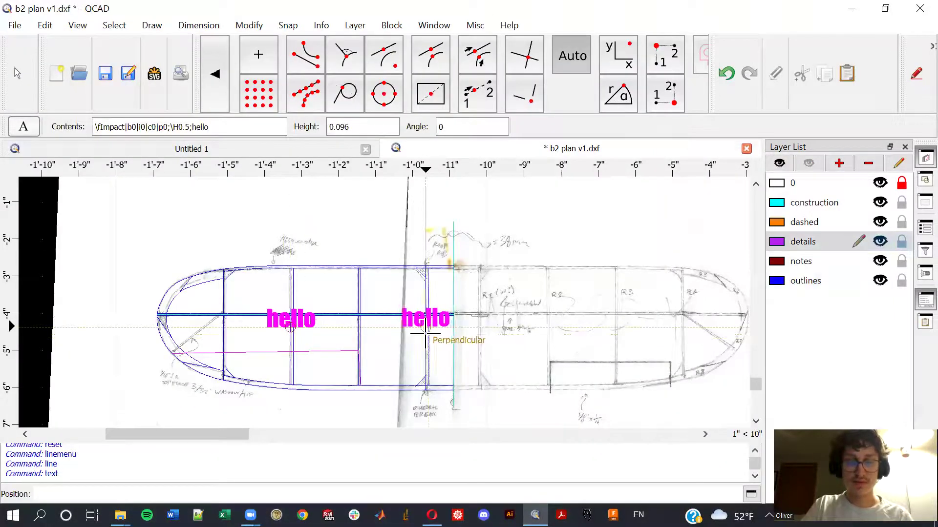
key("Escape")
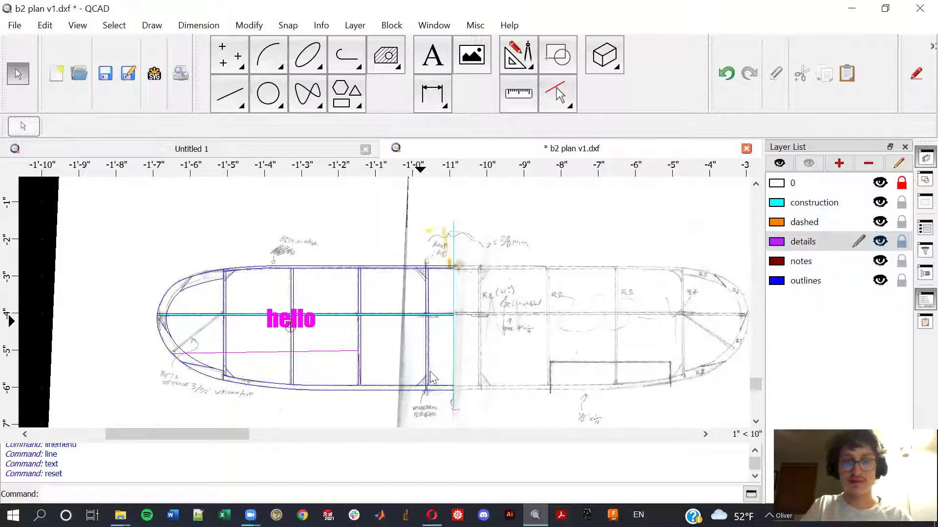
left_click_drag(449, 408, 147, 252)
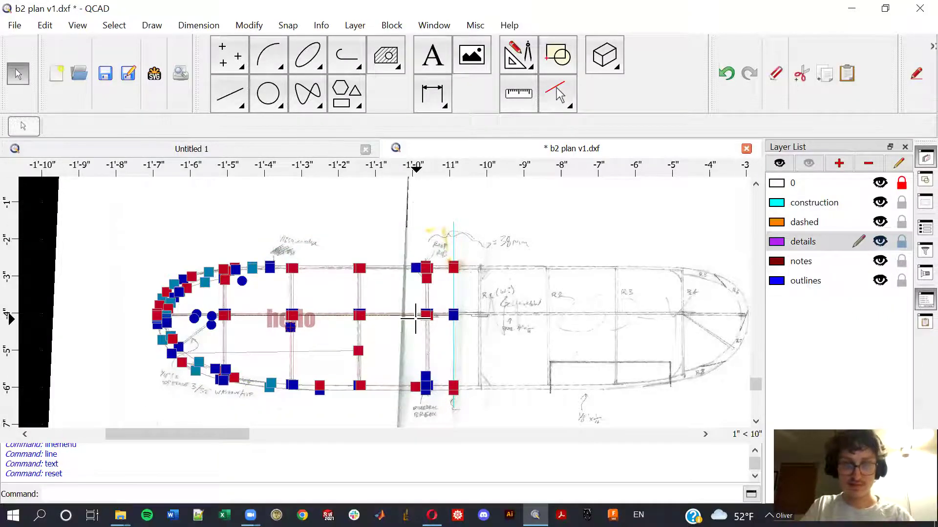
Step: Mirror the selected half wing (MI) across the cyan centre line, keeping the original
key("m")
key("i")
scroll(470, 316, "up", 1)
scroll(471, 315, "up", 2)
scroll(415, 244, "up", 2)
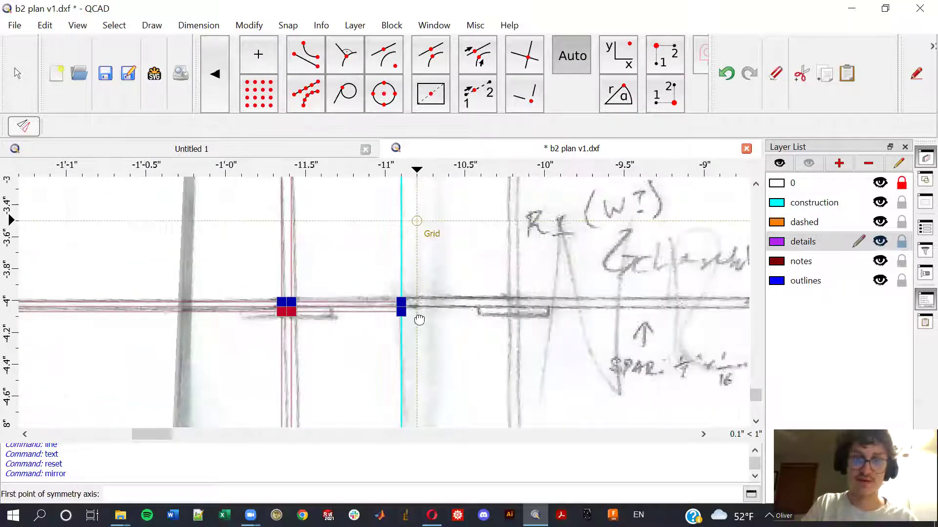
scroll(419, 307, "down", 1)
left_click(412, 217)
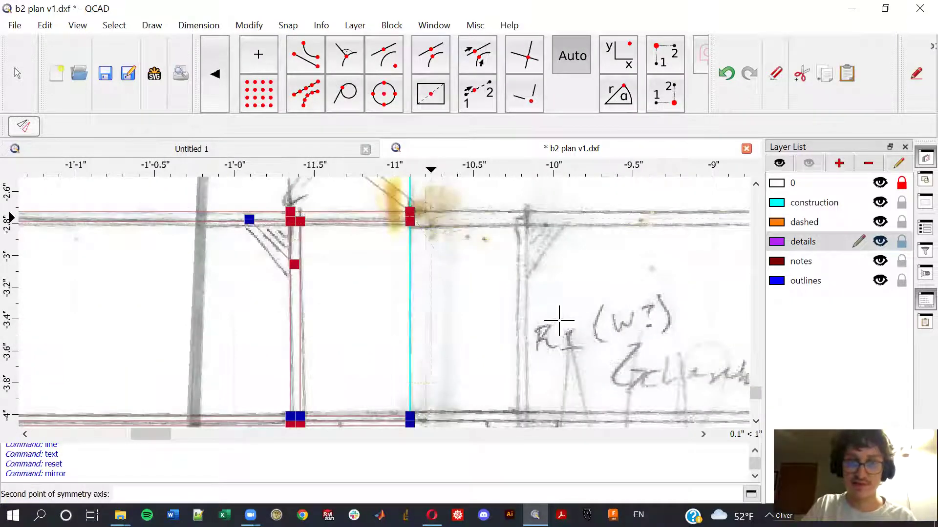
scroll(460, 398, "down", 1)
scroll(457, 399, "down", 1)
scroll(463, 289, "down", 1)
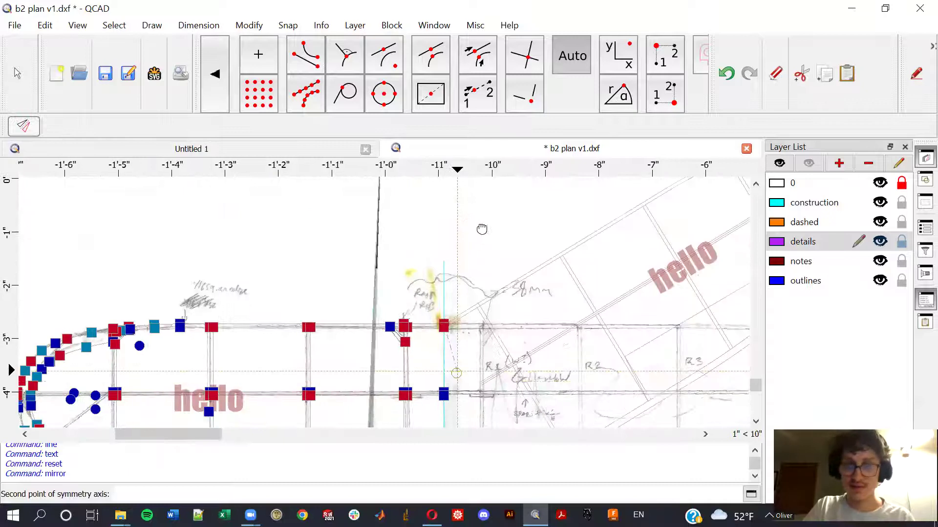
scroll(482, 230, "down", 1)
scroll(495, 367, "down", 1)
scroll(469, 318, "up", 2)
scroll(477, 329, "up", 1)
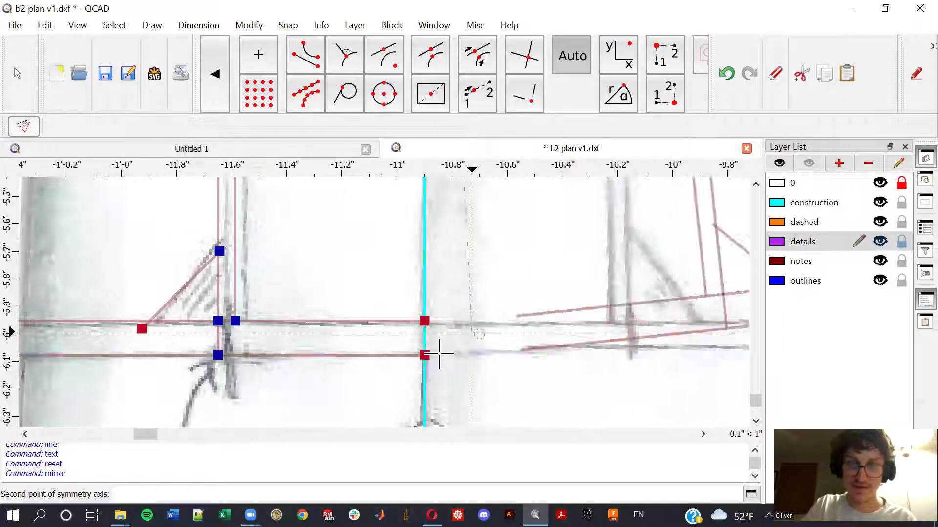
scroll(439, 352, "up", 1)
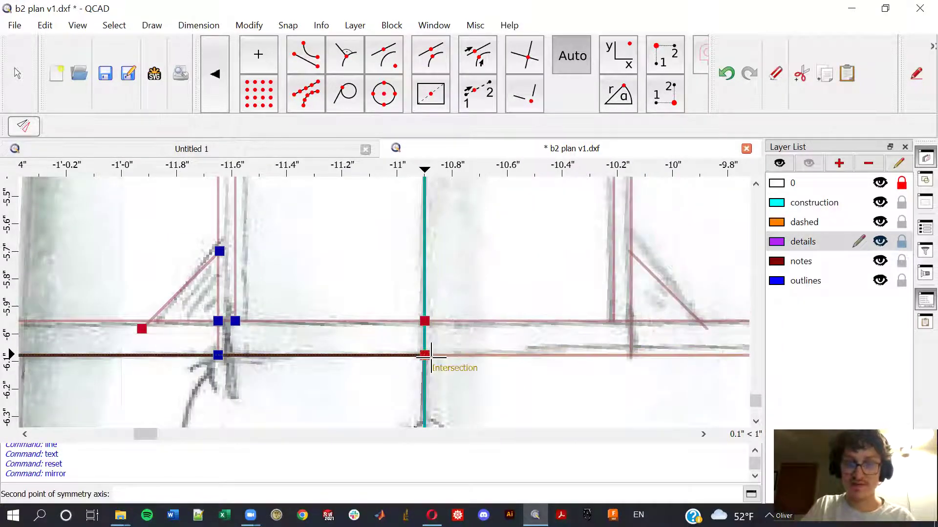
left_click(424, 355)
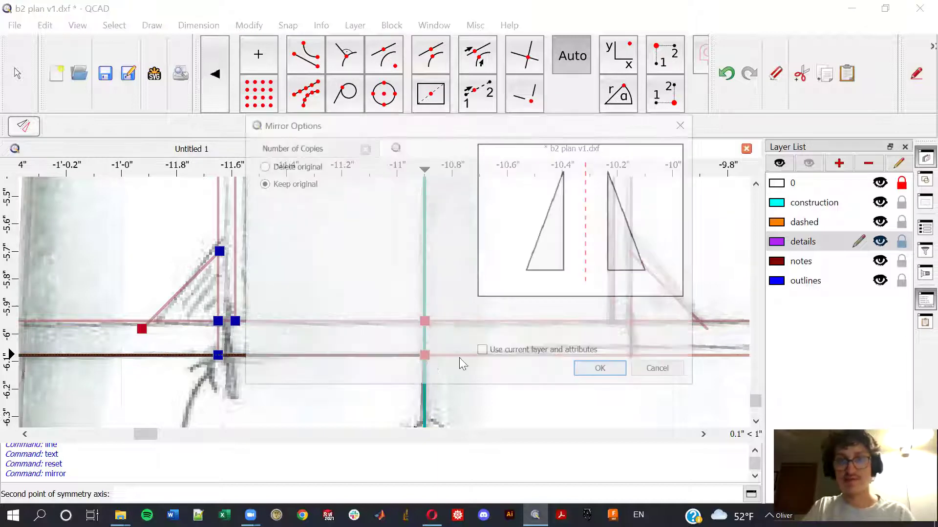
left_click(599, 371)
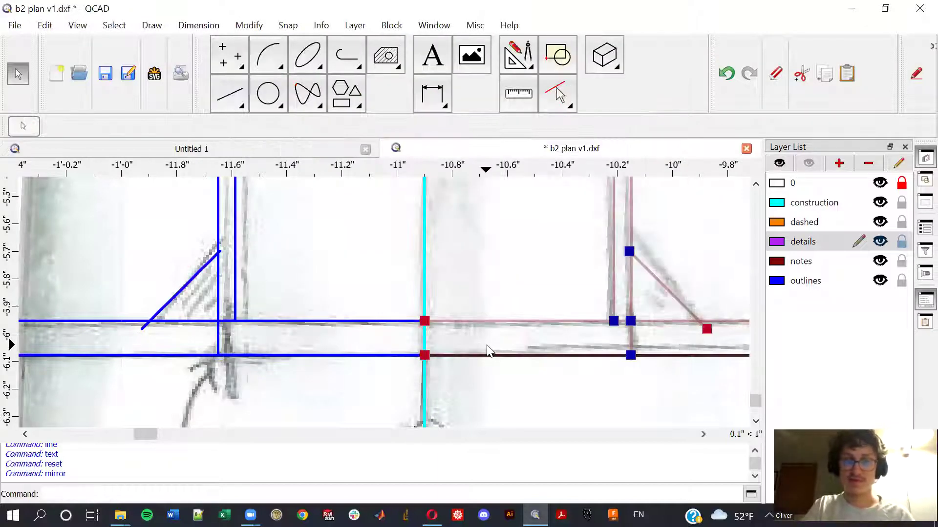
scroll(513, 383, "down", 5)
scroll(533, 399, "down", 3)
scroll(534, 400, "down", 2)
scroll(534, 399, "down", 2)
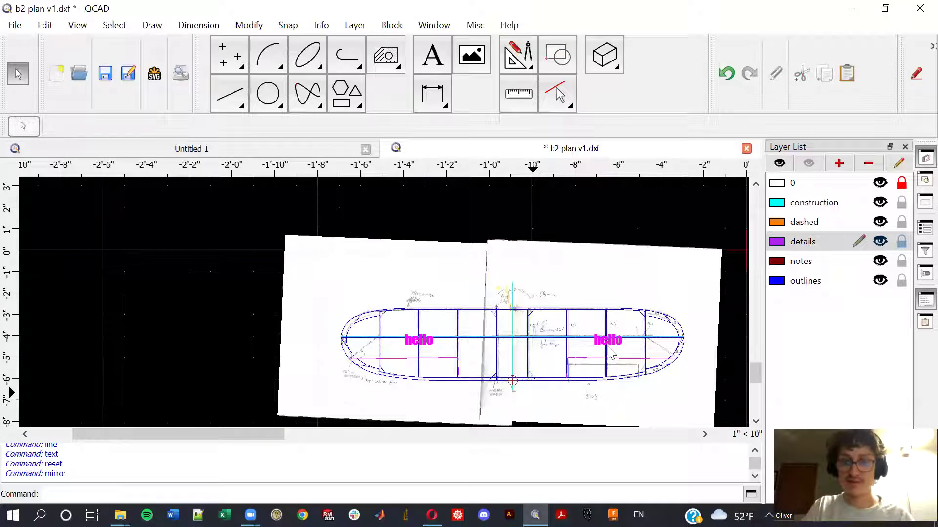
middle_click_drag(669, 335, 557, 271)
scroll(557, 272, "up", 5)
scroll(557, 271, "up", 2)
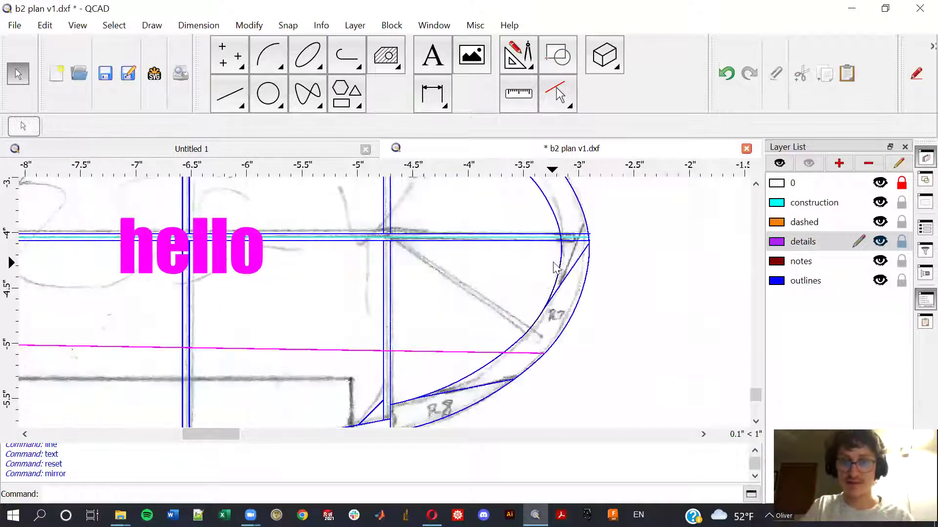
scroll(557, 271, "down", 2)
middle_click_drag(349, 325, 607, 360)
scroll(607, 360, "down", 2)
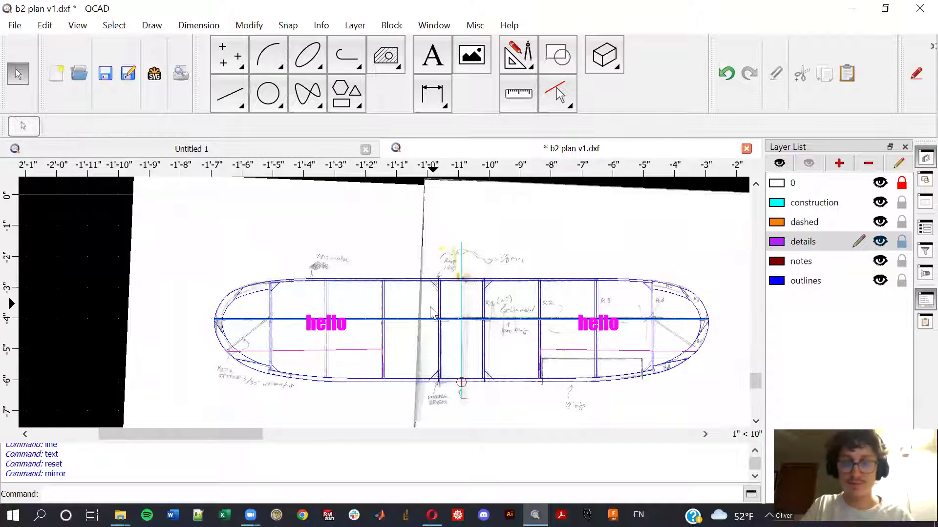
middle_click_drag(432, 314, 457, 278)
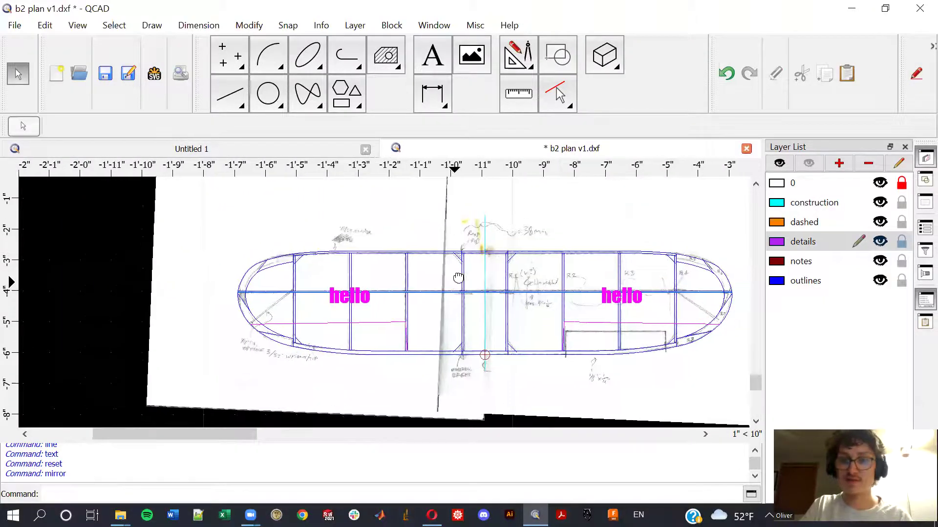
scroll(513, 293, "down", 1)
scroll(516, 249, "down", 2)
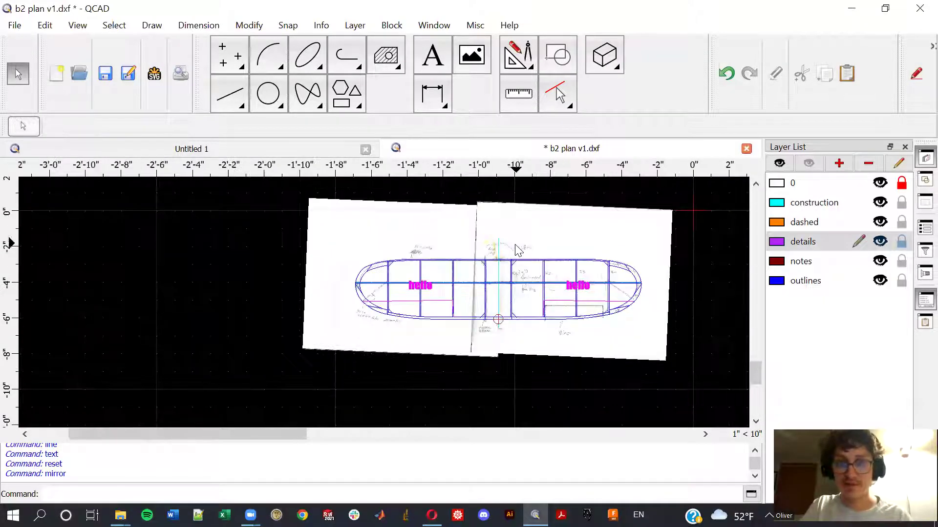